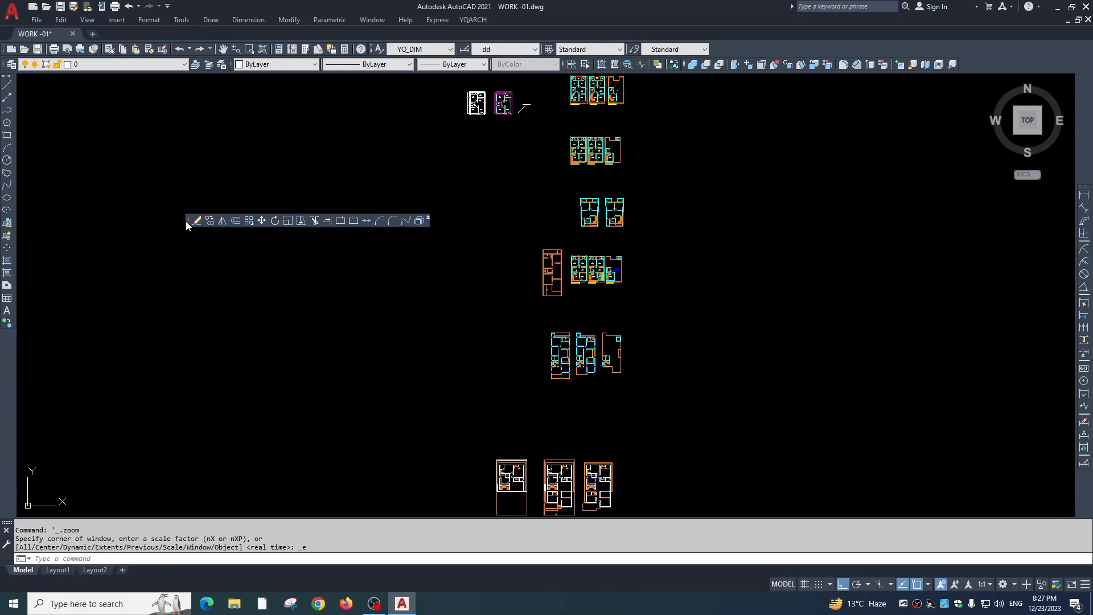
{"action": "right_click", "coordinate": [789, 49]}
{"action": "mouse_move", "coordinate": [843, 56]}
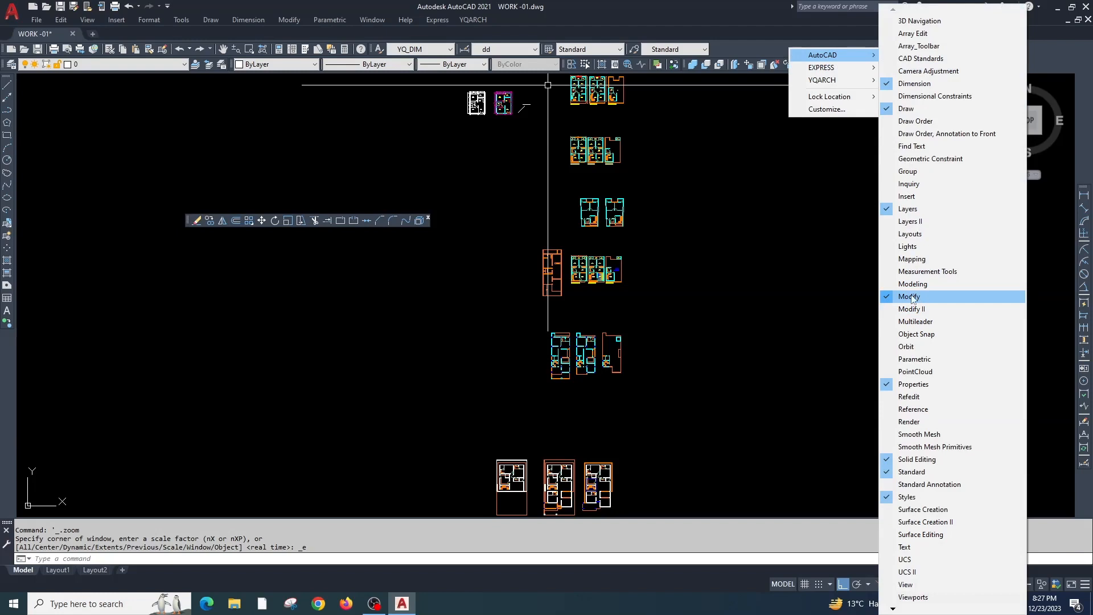
{"action": "left_click", "coordinate": [761, 33]}
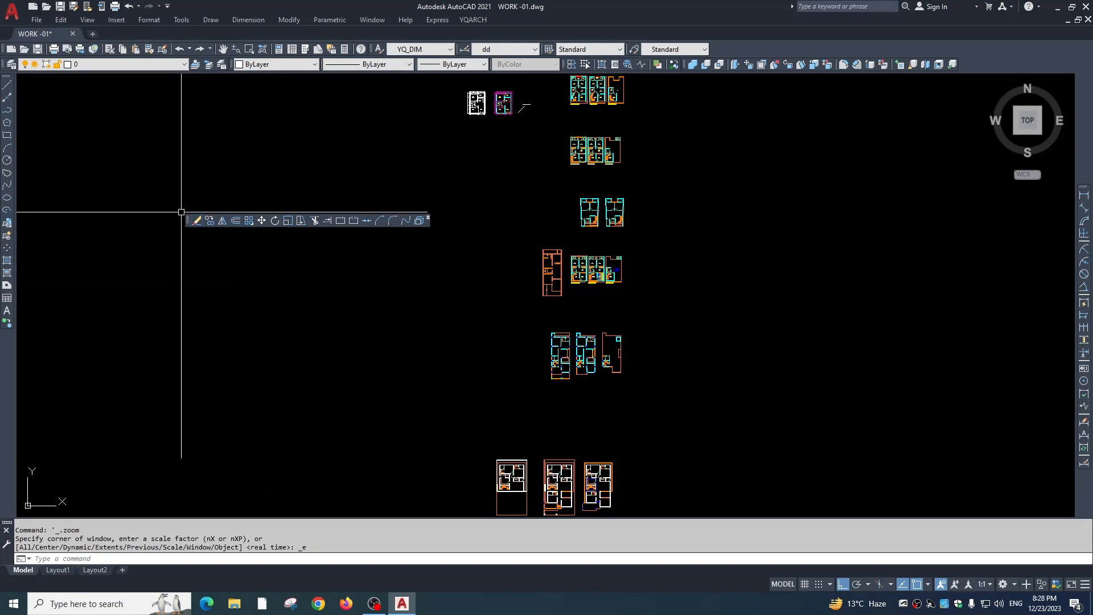
{"action": "type", "text": "e"}
{"action": "key", "text": "Return"}
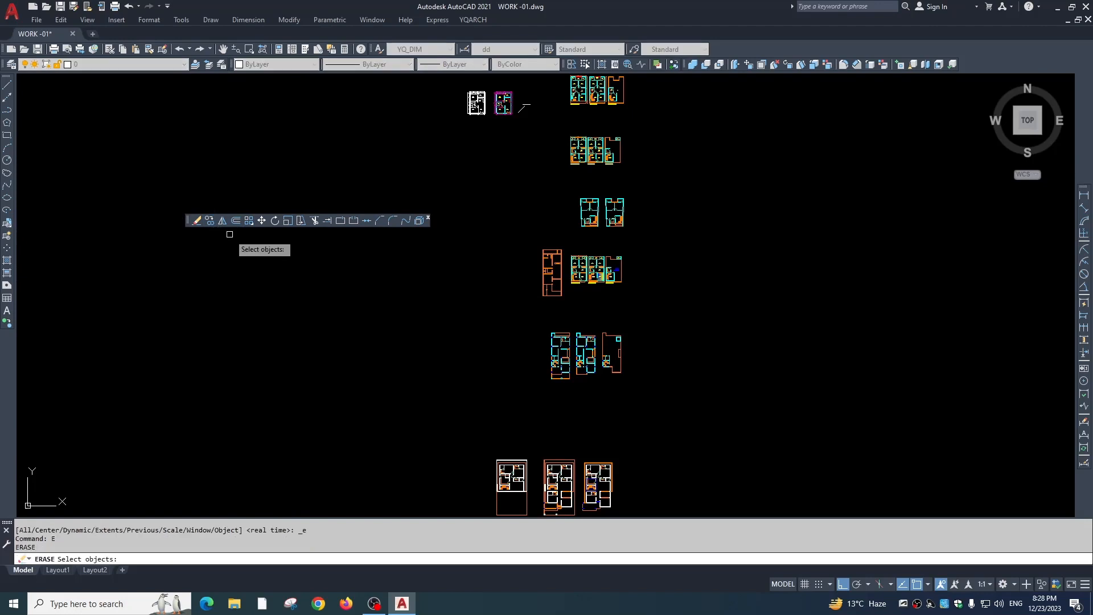
{"action": "key", "text": "Escape"}
{"action": "key", "text": "Escape"}
- Erase the short horizontal line at the upper end of the diagonal line beside the magenta-dimensioned plan
{"action": "type", "text": "e"}
{"action": "key", "text": "Return"}
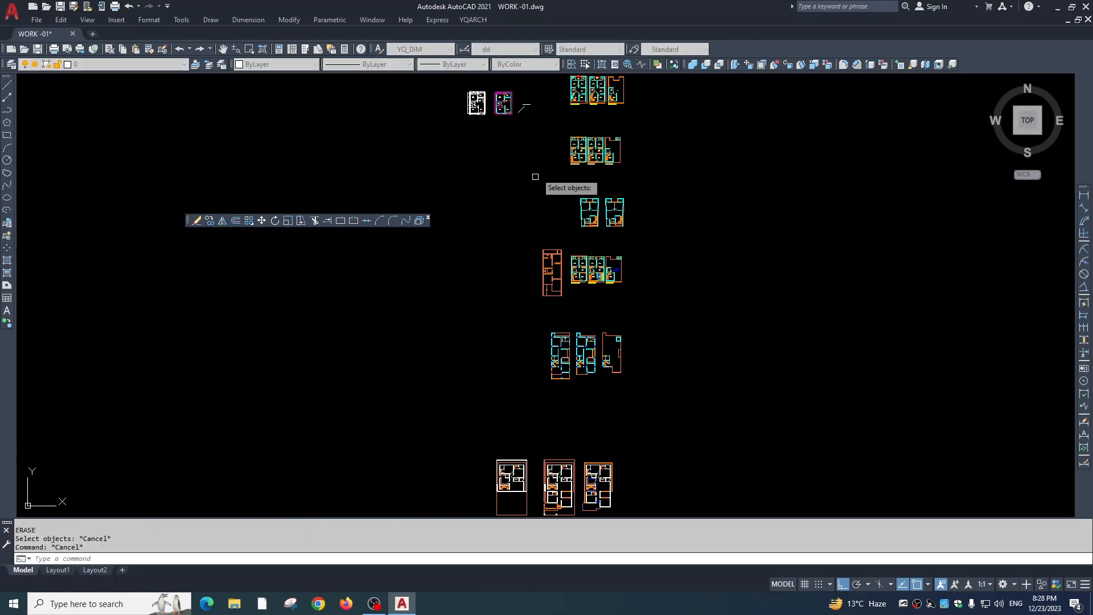
{"action": "scroll", "coordinate": [538, 97], "scroll_direction": "up", "scroll_amount": 5}
{"action": "left_click", "coordinate": [513, 115]}
{"action": "left_click", "coordinate": [491, 205]}
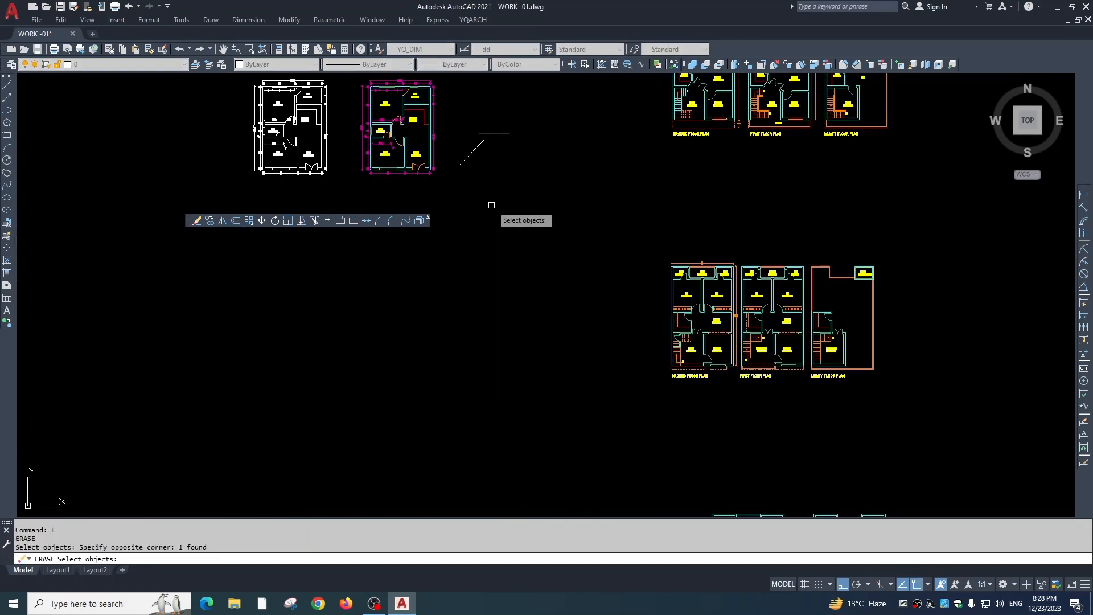
{"action": "key", "text": "Return"}
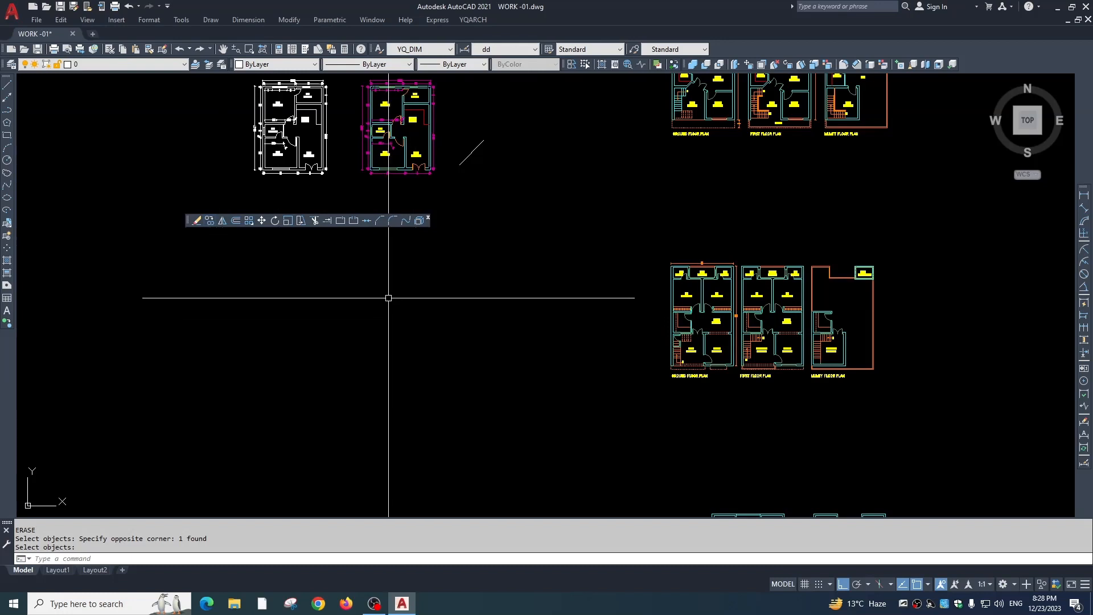
- Try to copy the magenta-dimensioned floor plan to the clipboard and paste a duplicate beside it
{"action": "middle_click_drag", "start_coordinate": [399, 247], "coordinate": [411, 287]}
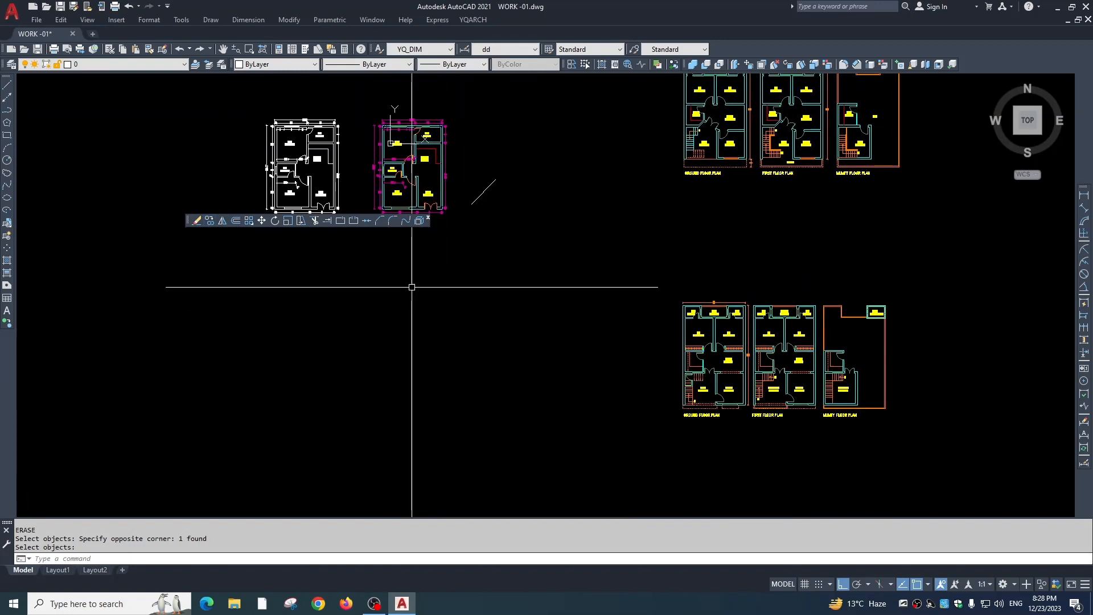
{"action": "scroll", "coordinate": [447, 225], "scroll_direction": "up", "scroll_amount": 3}
{"action": "left_click", "coordinate": [568, 204]}
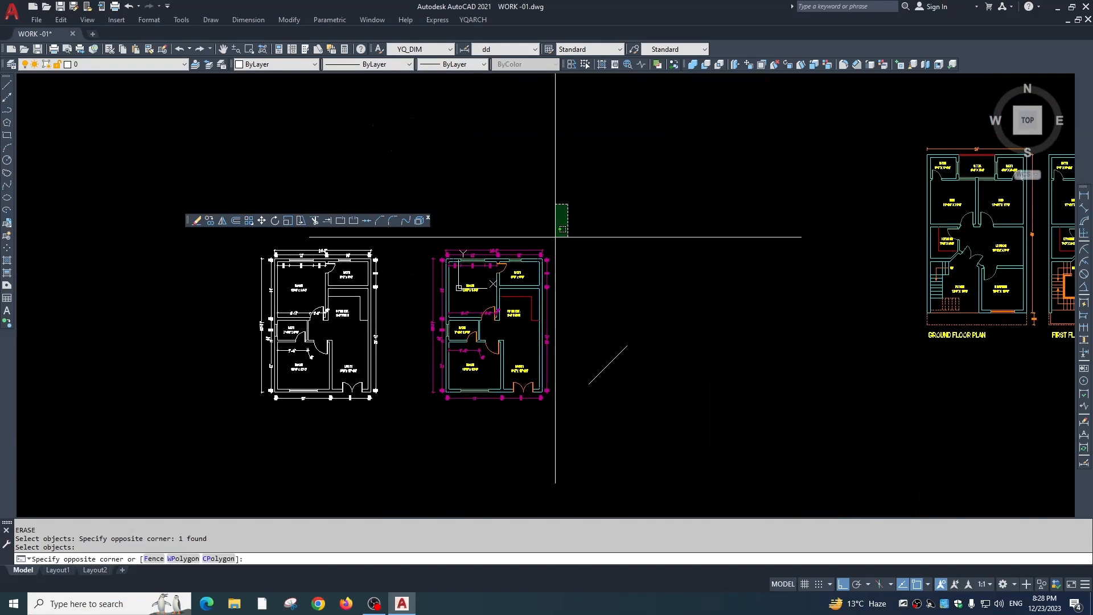
{"action": "left_click", "coordinate": [409, 463]}
{"action": "key", "text": "ctrl+c"}
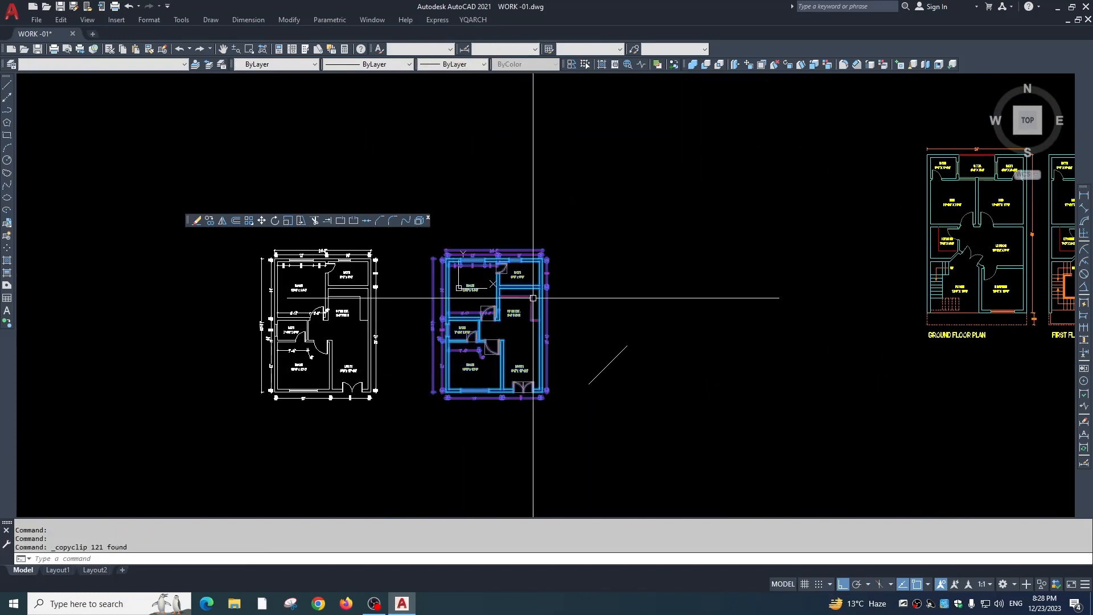
{"action": "key", "text": "ctrl+v"}
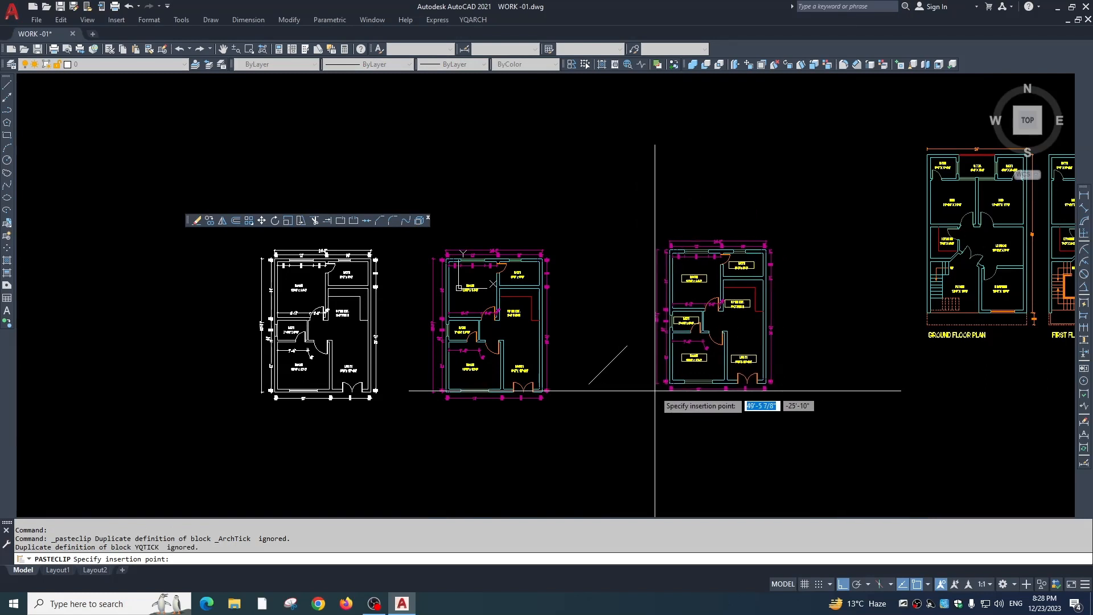
{"action": "key", "text": "Escape"}
{"action": "key", "text": "Escape"}
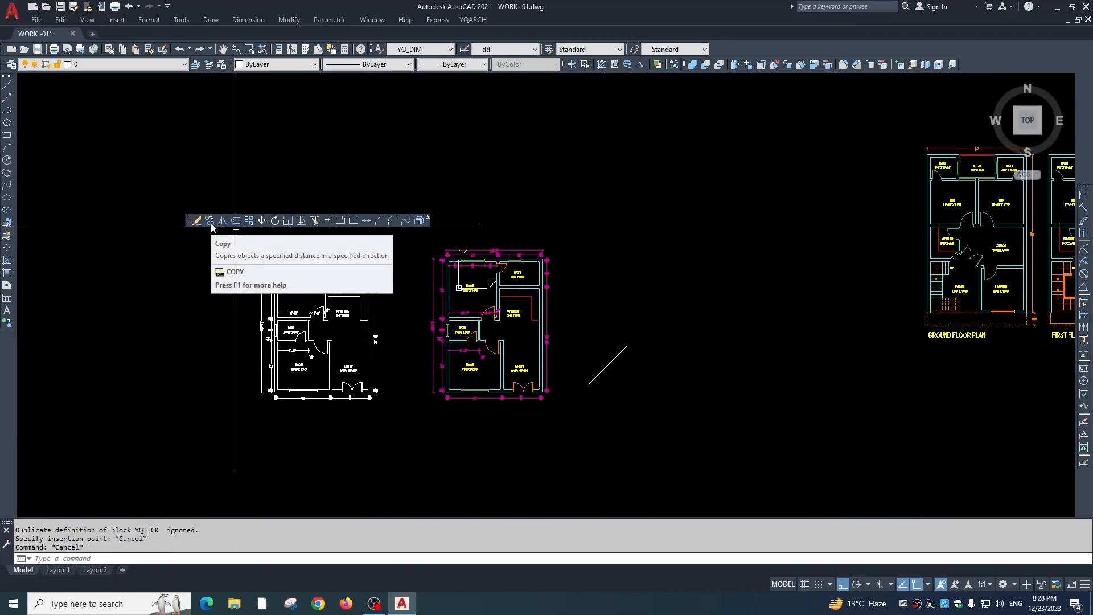
{"action": "key", "text": "Escape"}
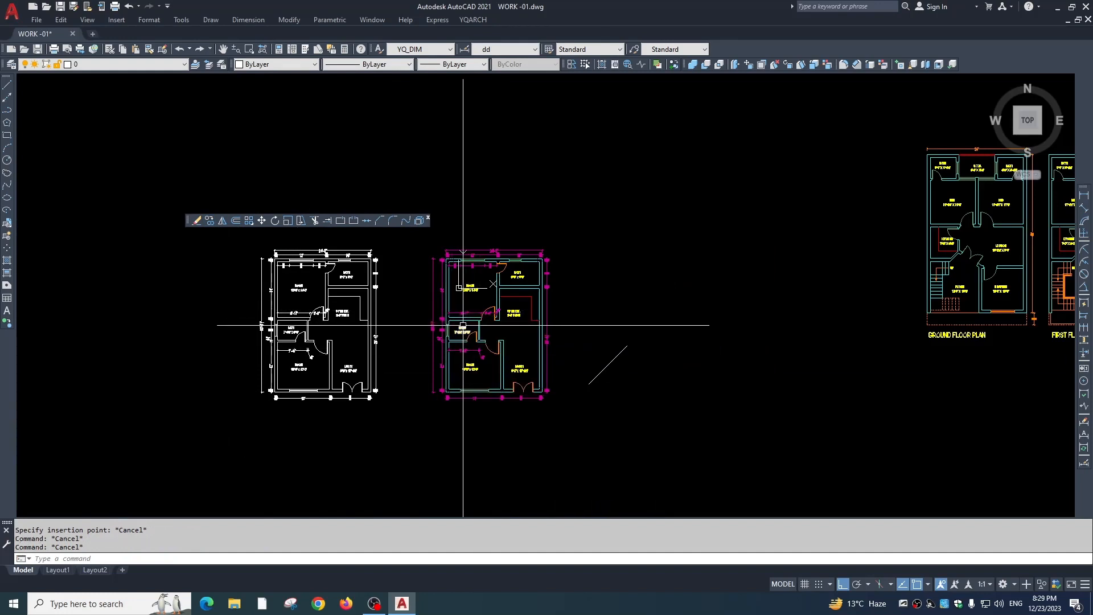
- Copy the colored plan's "ROOM 12'-0" x 14'-0"" label five times in a horizontal row to the right of the plan
{"action": "type", "text": "co"}
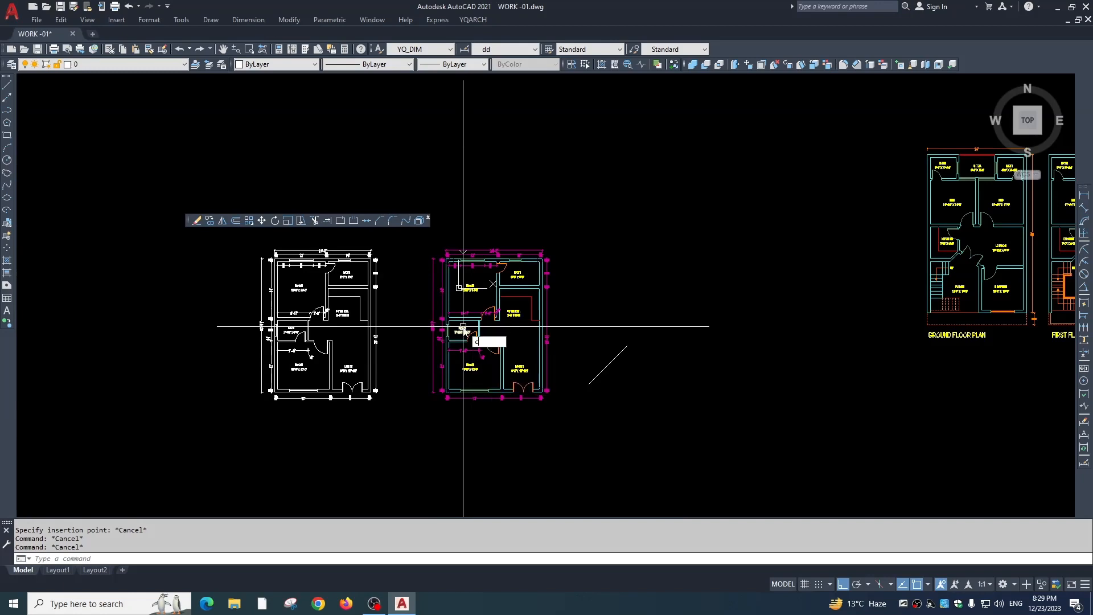
{"action": "key", "text": "Return"}
{"action": "scroll", "coordinate": [475, 285], "scroll_direction": "up", "scroll_amount": 8}
{"action": "scroll", "coordinate": [407, 398], "scroll_direction": "up", "scroll_amount": 2}
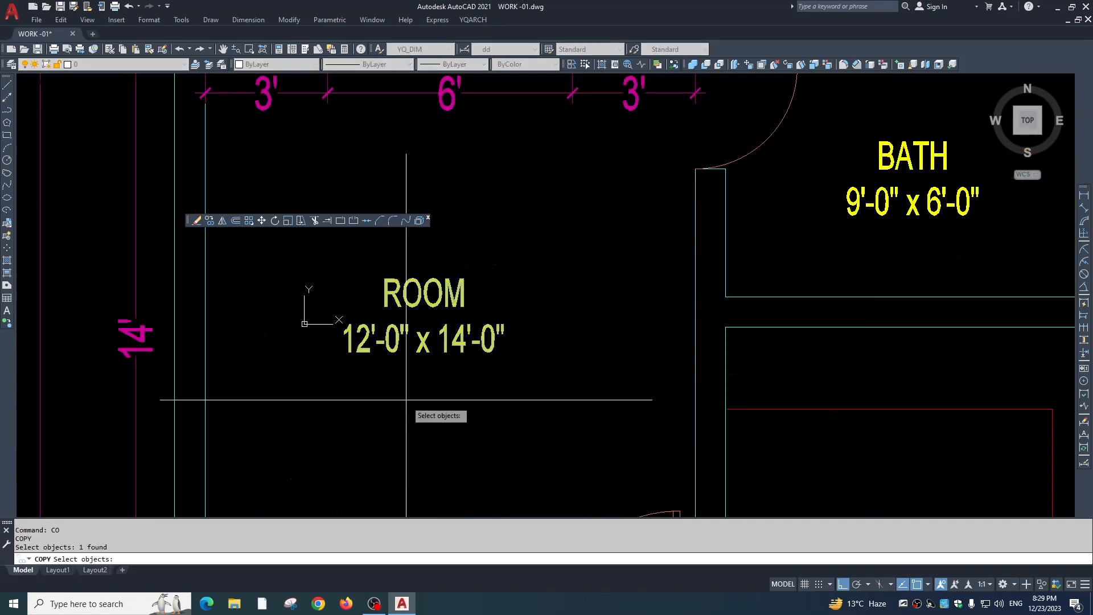
{"action": "left_click", "coordinate": [408, 398]}
{"action": "left_click", "coordinate": [370, 273]}
{"action": "key", "text": "Return"}
{"action": "scroll", "coordinate": [418, 371], "scroll_direction": "down", "scroll_amount": 8}
{"action": "left_click", "coordinate": [390, 390]}
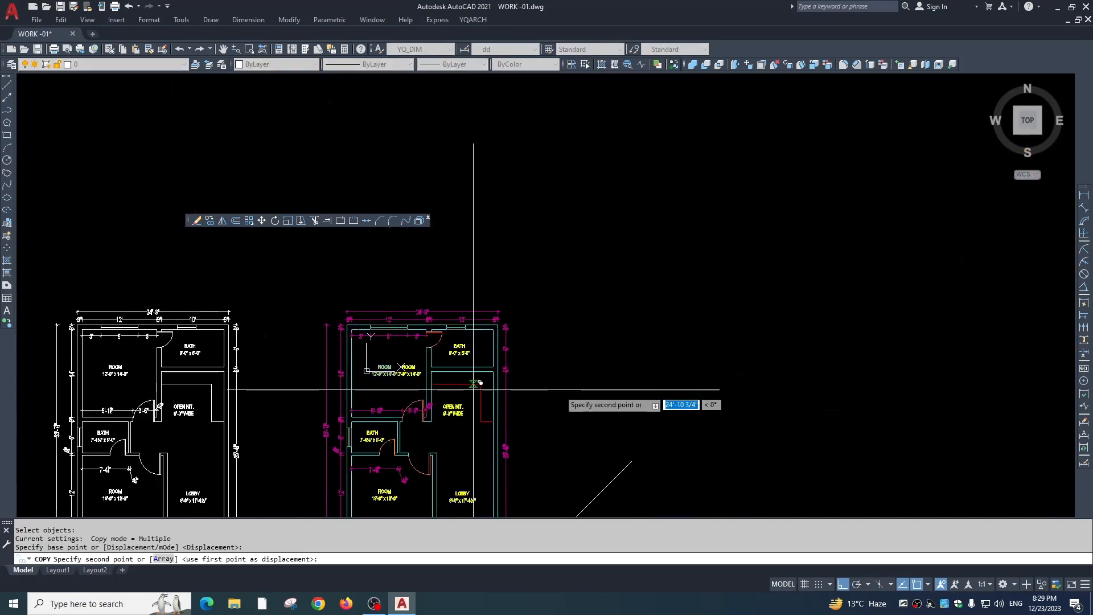
{"action": "left_click", "coordinate": [581, 391]}
{"action": "left_click", "coordinate": [673, 391]}
{"action": "left_click", "coordinate": [756, 391]}
{"action": "left_click", "coordinate": [811, 391]}
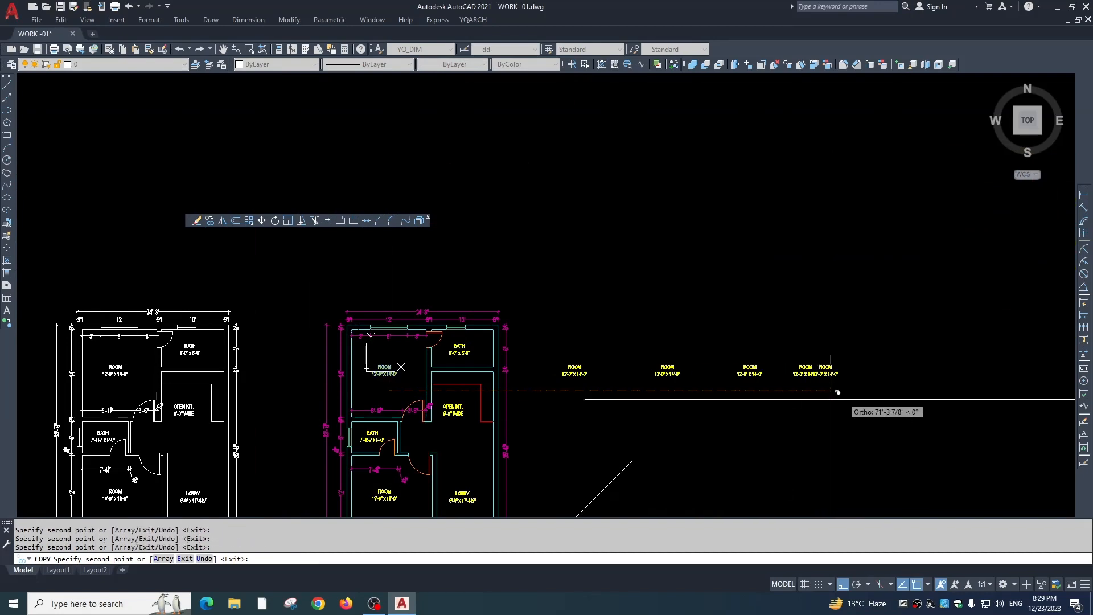
{"action": "left_click", "coordinate": [871, 390]}
{"action": "scroll", "coordinate": [615, 389], "scroll_direction": "up", "scroll_amount": 5}
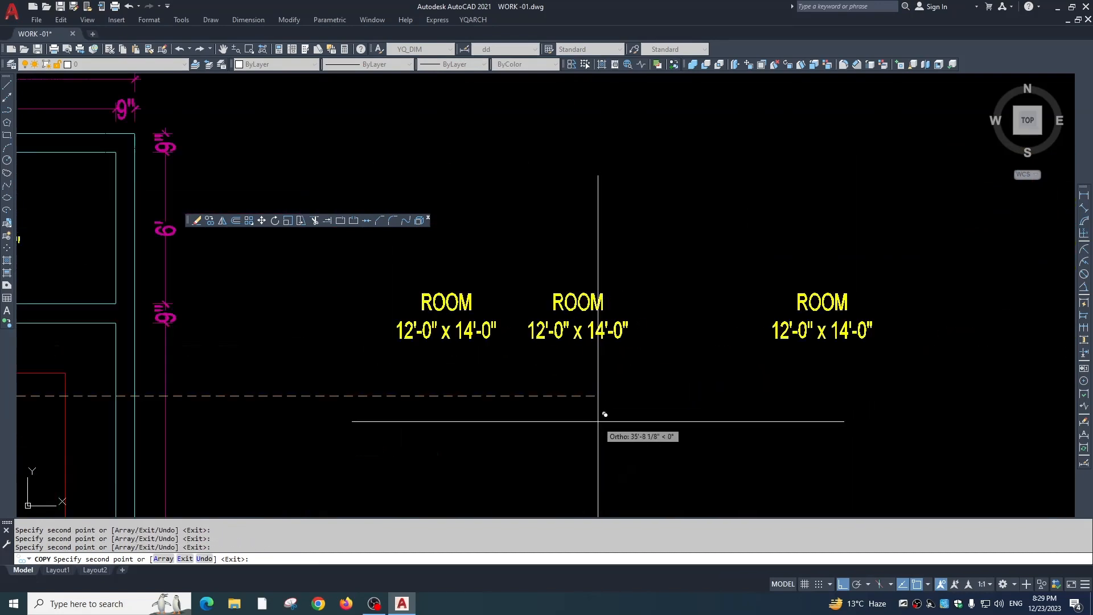
{"action": "key", "text": "Escape"}
{"action": "scroll", "coordinate": [439, 361], "scroll_direction": "down", "scroll_amount": 5}
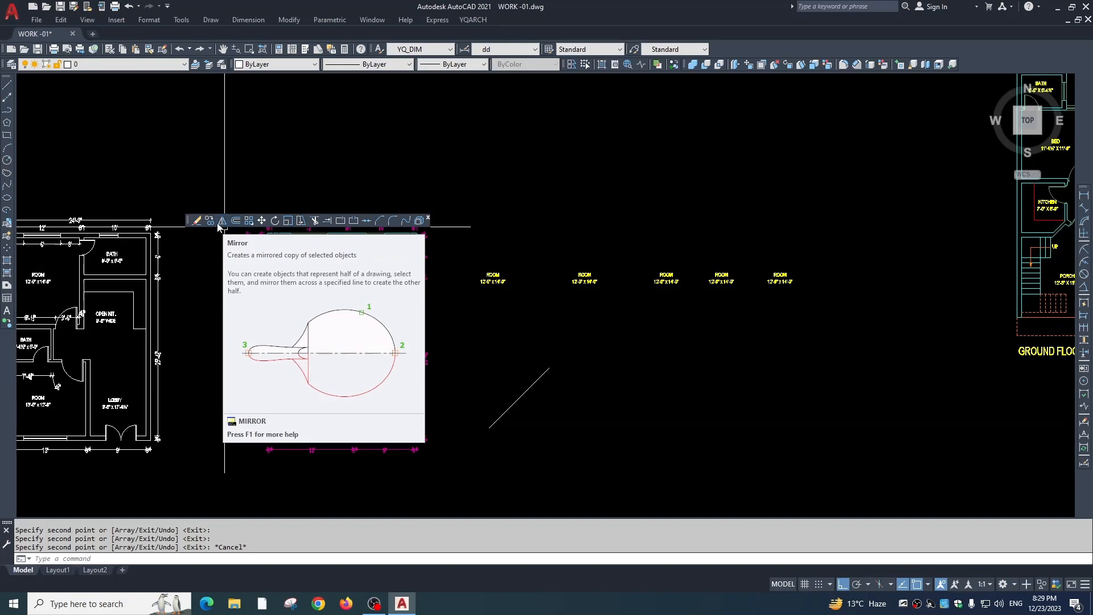
- Mirror the colored plan's three red open-kitchen counter lines downward about a horizontal axis starting on the right wall, erasing the source objects
{"action": "key", "text": "Escape"}
{"action": "middle_click_drag", "start_coordinate": [439, 351], "coordinate": [446, 297]}
{"action": "key", "text": "Escape"}
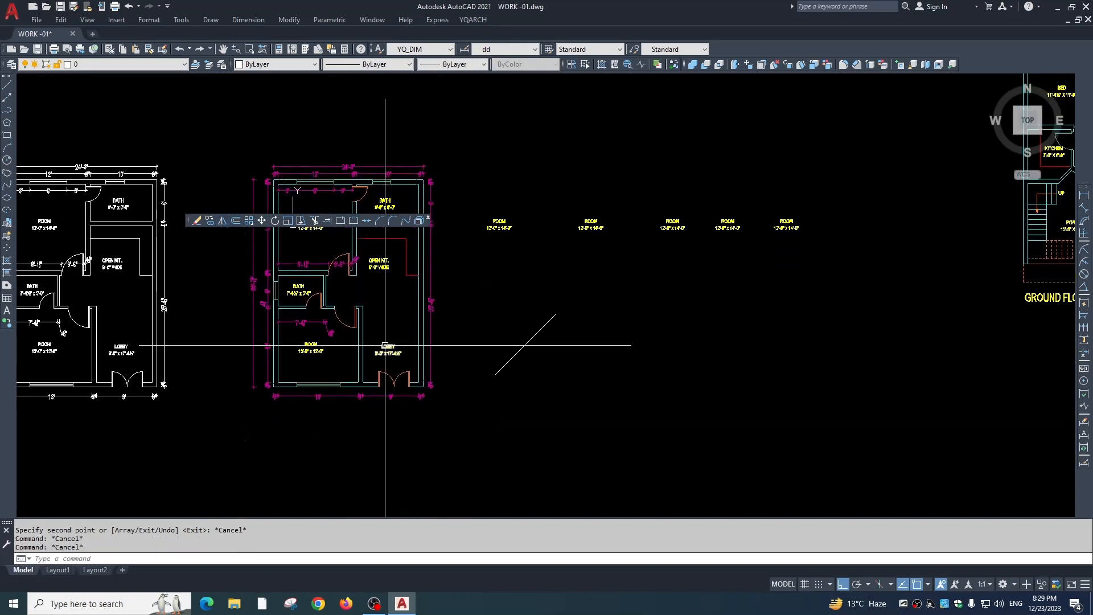
{"action": "key", "text": "Escape"}
{"action": "scroll", "coordinate": [385, 345], "scroll_direction": "up", "scroll_amount": 6}
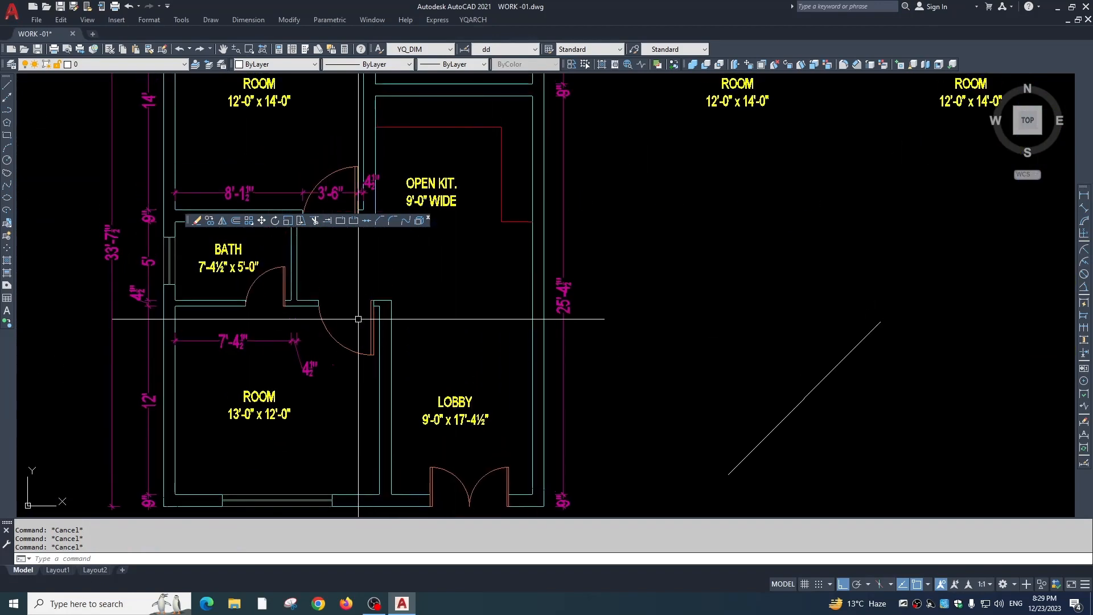
{"action": "middle_click_drag", "start_coordinate": [501, 341], "coordinate": [485, 381]}
{"action": "left_click", "coordinate": [499, 170]}
{"action": "left_click", "coordinate": [470, 326]}
{"action": "left_click", "coordinate": [494, 165]}
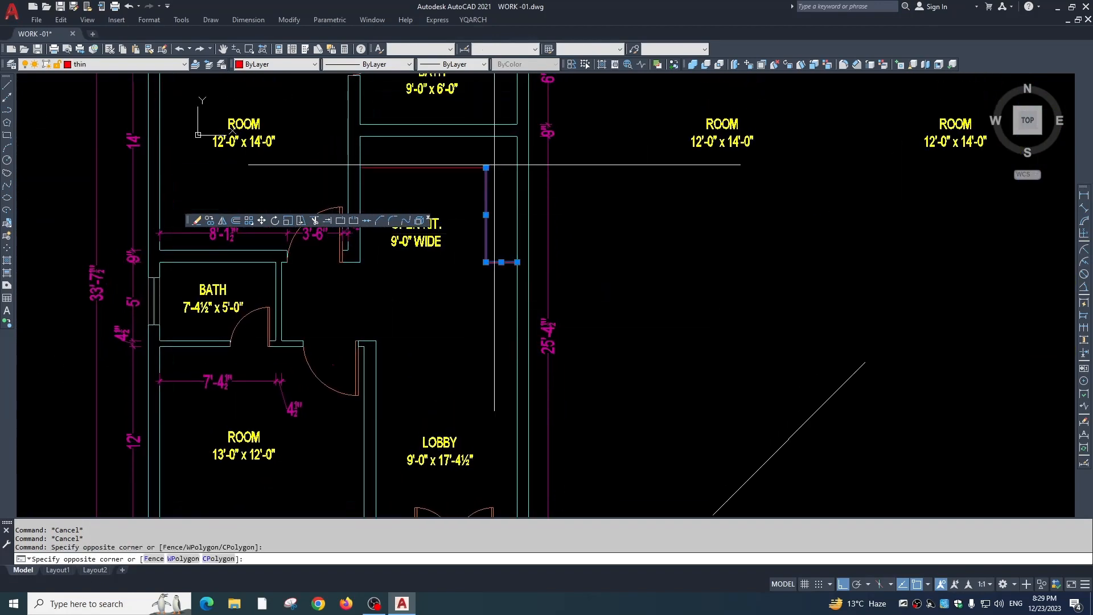
{"action": "left_click", "coordinate": [476, 195]}
{"action": "scroll", "coordinate": [496, 318], "scroll_direction": "down", "scroll_amount": 2}
{"action": "middle_click_drag", "start_coordinate": [495, 319], "coordinate": [482, 277]}
{"action": "type", "text": "m"}
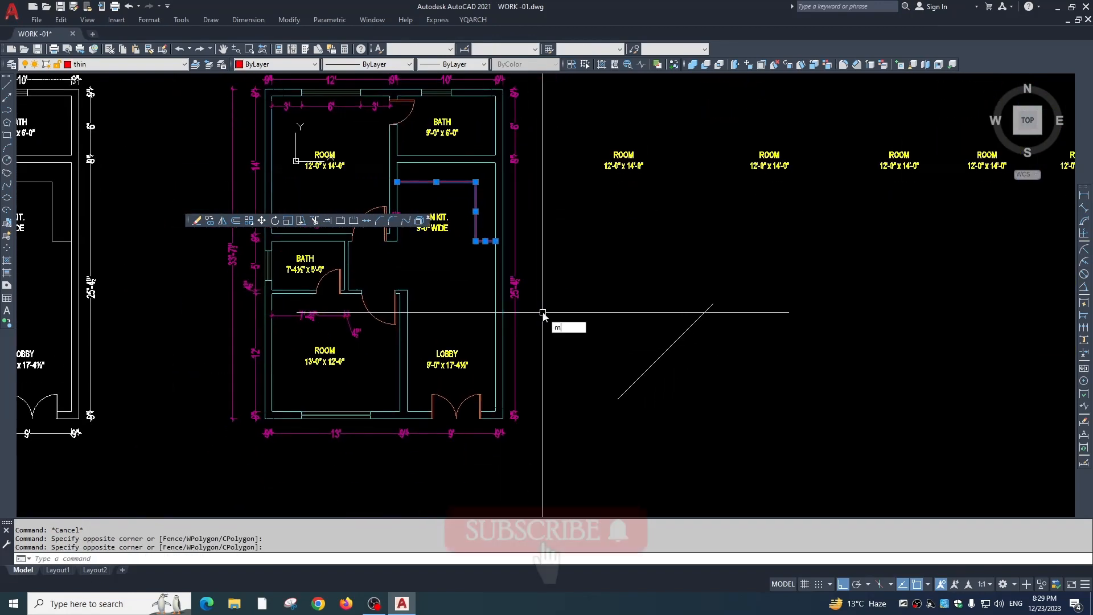
{"action": "type", "text": "i"}
{"action": "key", "text": "Return"}
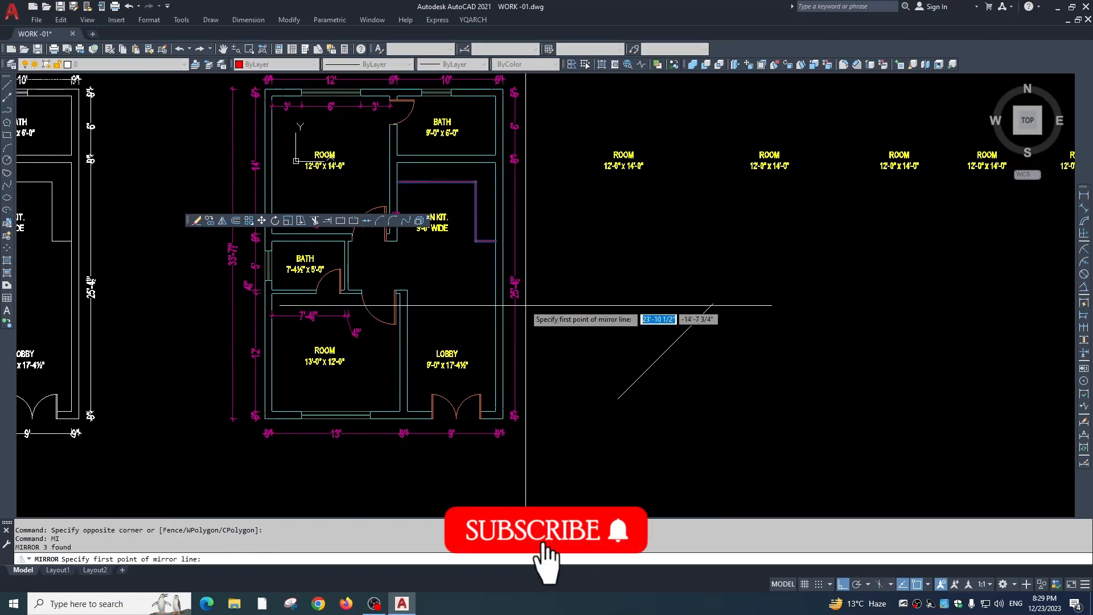
{"action": "left_click", "coordinate": [496, 288]}
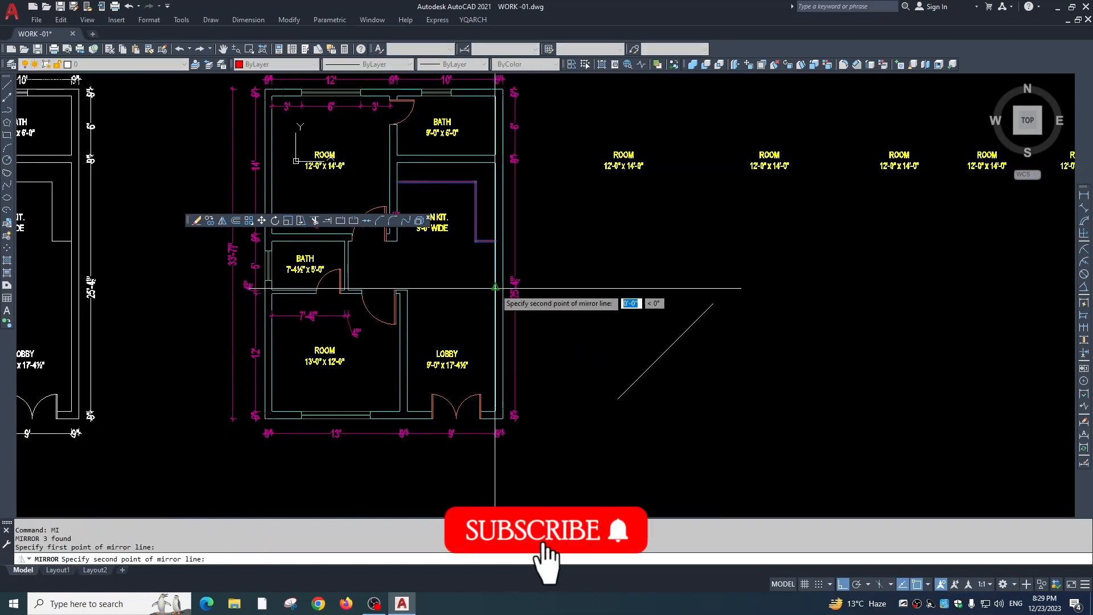
{"action": "left_click", "coordinate": [594, 287]}
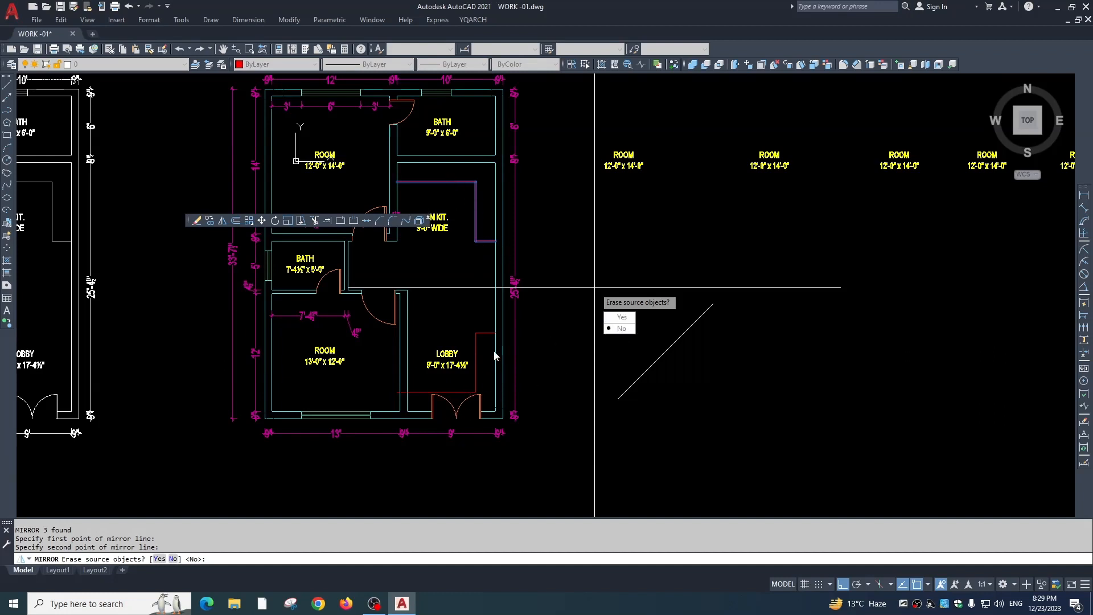
{"action": "left_click", "coordinate": [622, 318]}
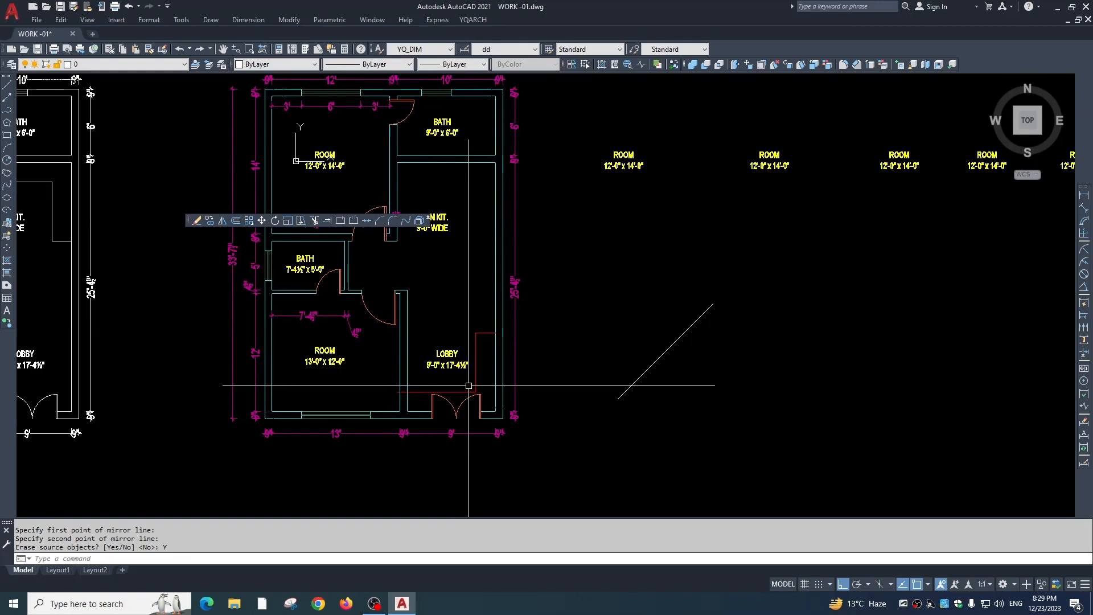
- Undo the mirroring of the kitchen counter lines
{"action": "type", "text": "u"}
{"action": "key", "text": "Return"}
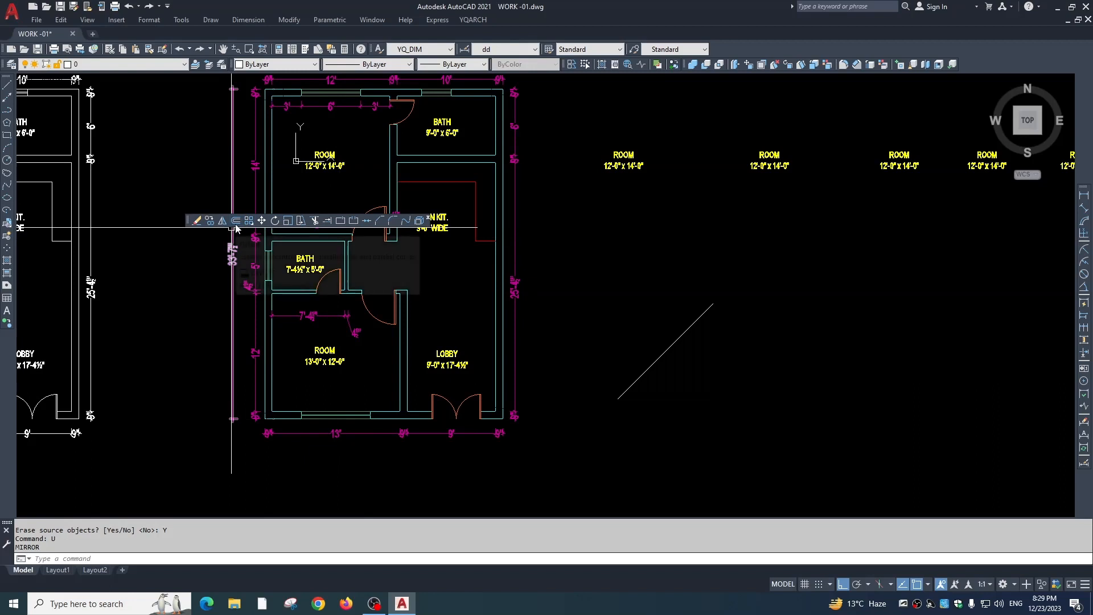
{"action": "key", "text": "Escape"}
{"action": "key", "text": "Escape"}
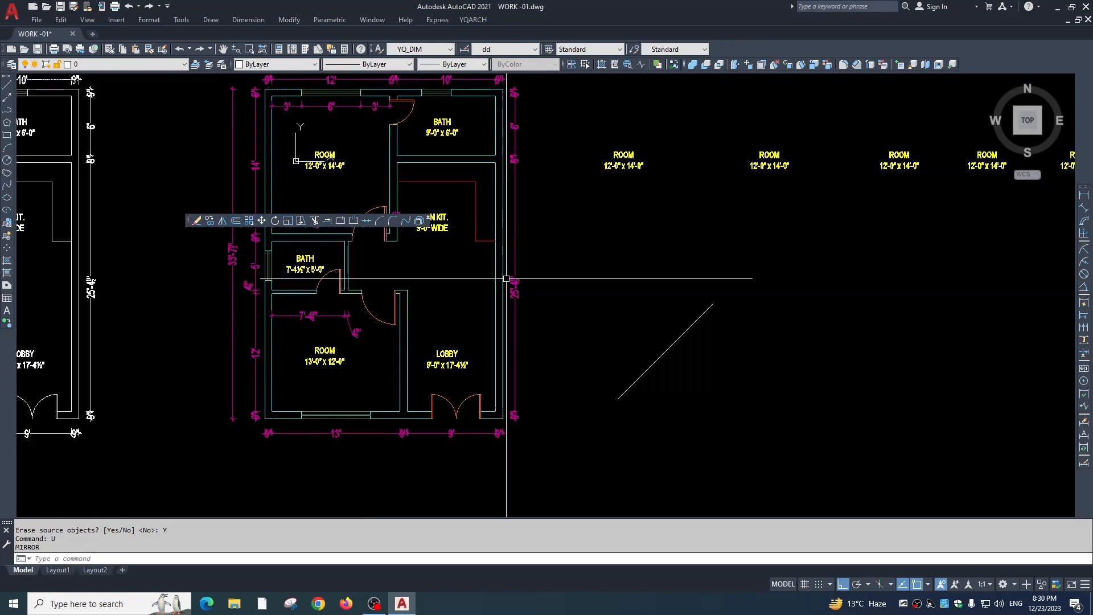
- Offset the white plan's outer right wall line outward repeatedly at the 9" wall thickness, making five parallel lines
{"action": "scroll", "coordinate": [512, 340], "scroll_direction": "down", "scroll_amount": 5}
{"action": "middle_click_drag", "start_coordinate": [550, 364], "coordinate": [550, 367]}
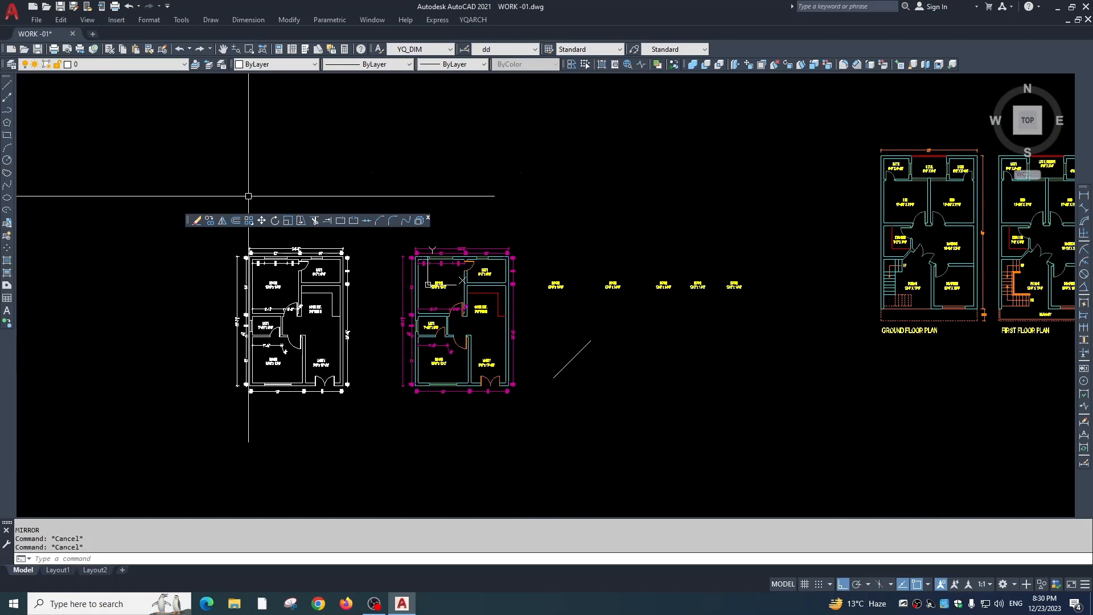
{"action": "left_click", "coordinate": [234, 222]}
{"action": "scroll", "coordinate": [336, 279], "scroll_direction": "up", "scroll_amount": 6}
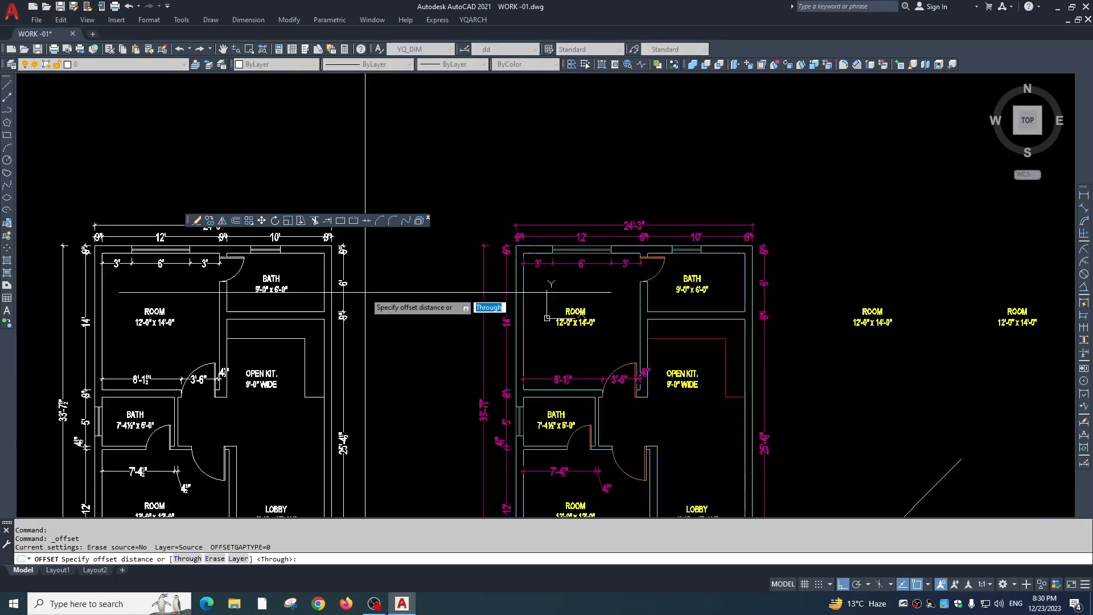
{"action": "left_click", "coordinate": [341, 284]}
{"action": "left_click", "coordinate": [341, 290]}
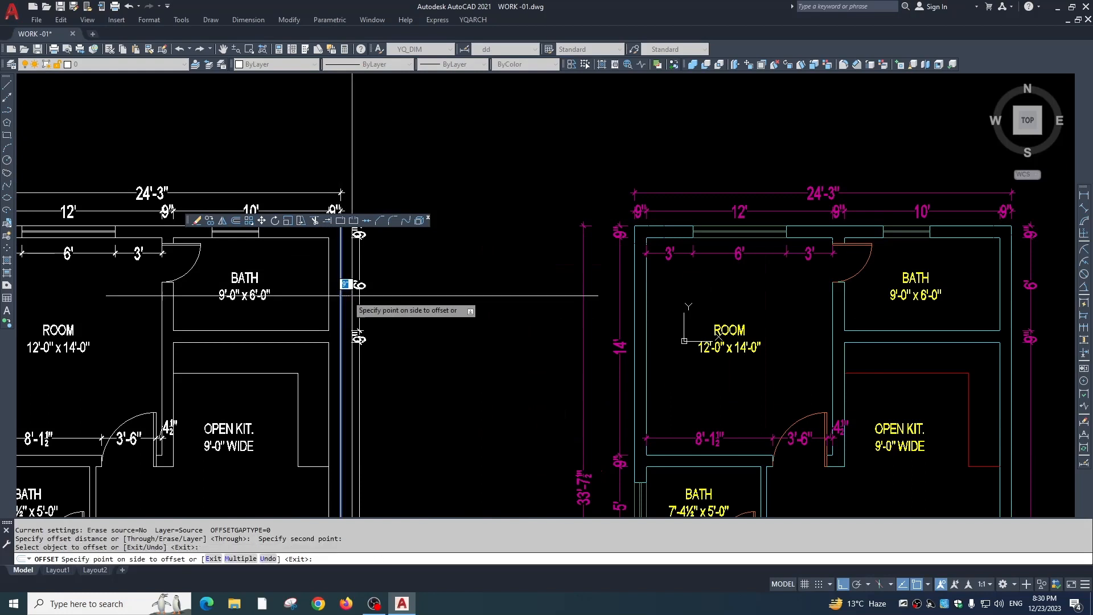
{"action": "left_click", "coordinate": [354, 297]}
{"action": "left_click", "coordinate": [353, 309]}
{"action": "left_click", "coordinate": [364, 309]}
{"action": "scroll", "coordinate": [365, 309], "scroll_direction": "up", "scroll_amount": 2}
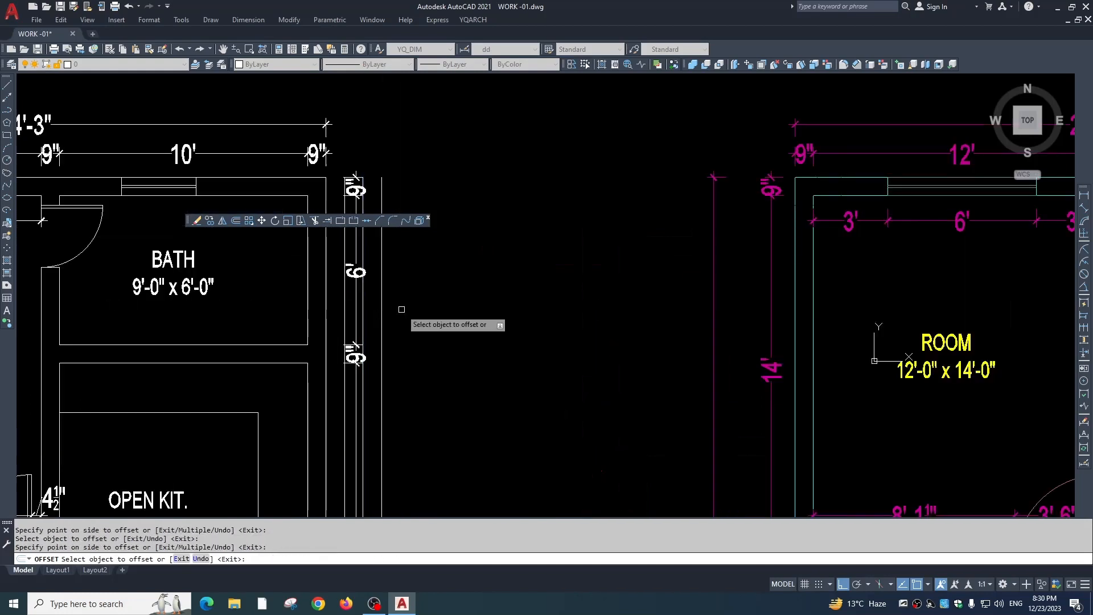
{"action": "left_click", "coordinate": [382, 327]}
{"action": "left_click", "coordinate": [408, 325]}
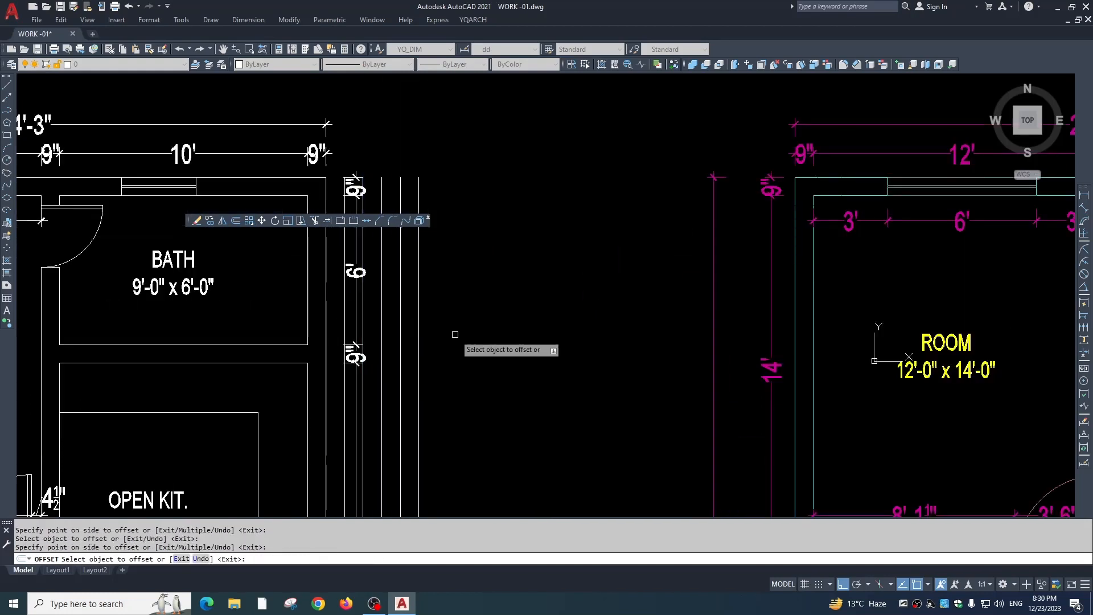
{"action": "key", "text": "Escape"}
{"action": "key", "text": "Escape"}
- Draw a single short vertical line in the empty space above and between the white and colored plans
{"action": "scroll", "coordinate": [449, 341], "scroll_direction": "down", "scroll_amount": 5}
{"action": "scroll", "coordinate": [418, 292], "scroll_direction": "up", "scroll_amount": 2}
{"action": "middle_click_drag", "start_coordinate": [427, 296], "coordinate": [485, 391]}
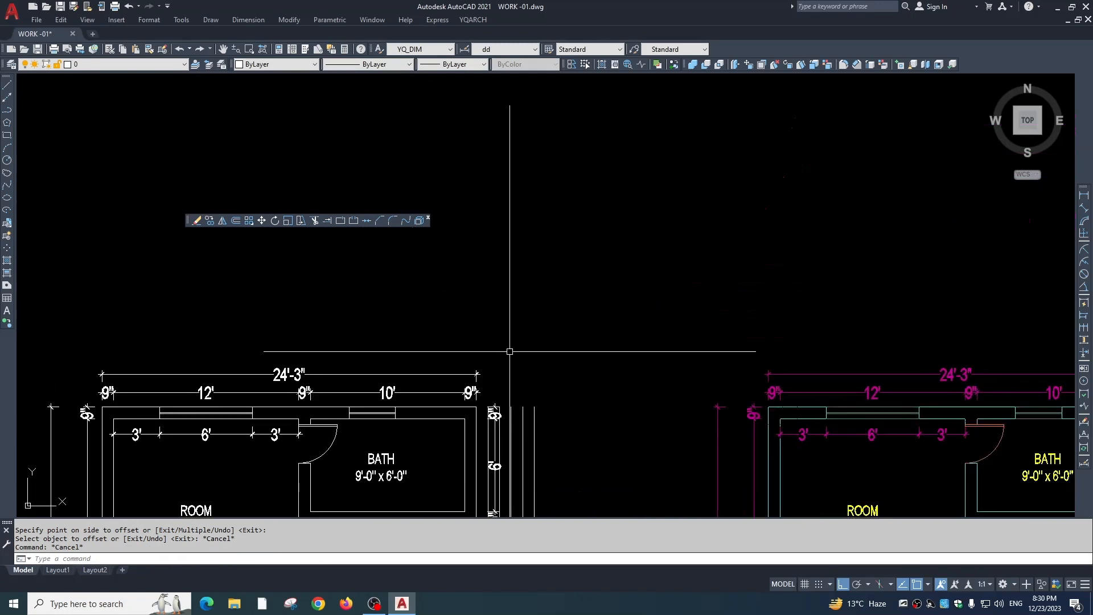
{"action": "key", "text": "Escape"}
{"action": "middle_click_drag", "start_coordinate": [500, 310], "coordinate": [501, 354]}
{"action": "scroll", "coordinate": [513, 282], "scroll_direction": "up", "scroll_amount": 2}
{"action": "type", "text": "l"}
{"action": "key", "text": "space"}
{"action": "left_click", "coordinate": [525, 207]}
{"action": "left_click", "coordinate": [538, 327]}
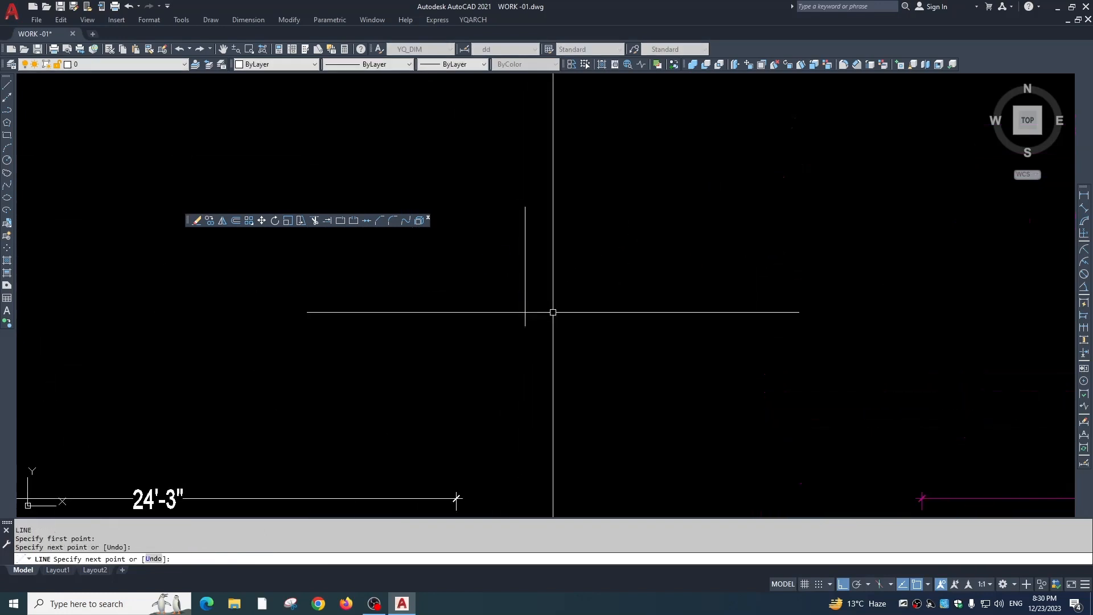
{"action": "key", "text": "Escape"}
- Offset the new vertical line successively to the right at a distance of 12", making four parallel lines
{"action": "type", "text": "o"}
{"action": "key", "text": "space"}
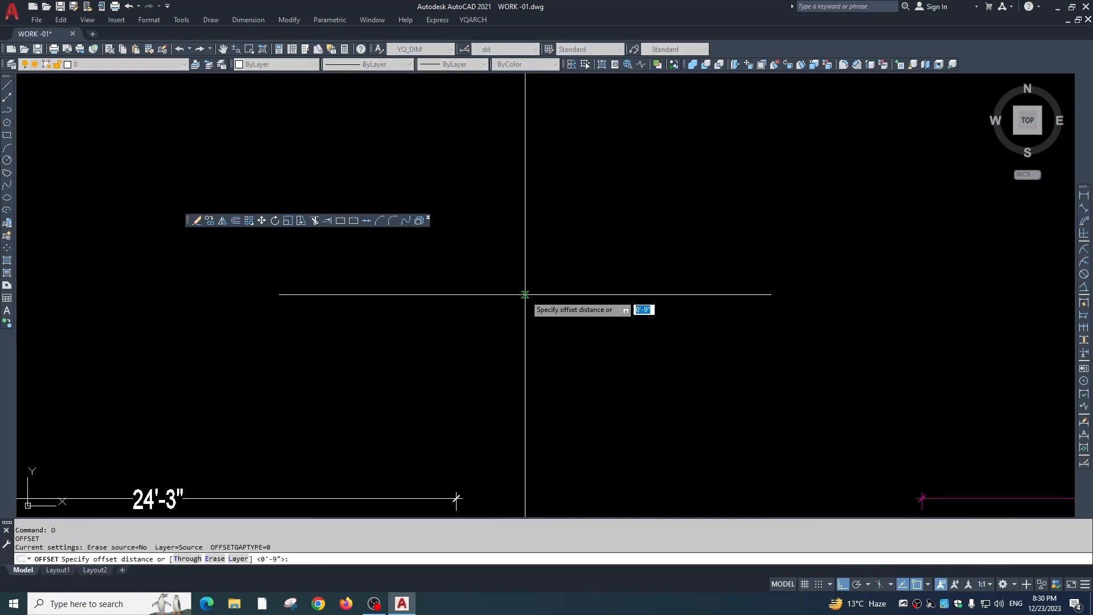
{"action": "type", "text": "12"}
{"action": "key", "text": "space"}
{"action": "left_click", "coordinate": [528, 280]}
{"action": "left_click", "coordinate": [547, 293]}
{"action": "left_click", "coordinate": [550, 296]}
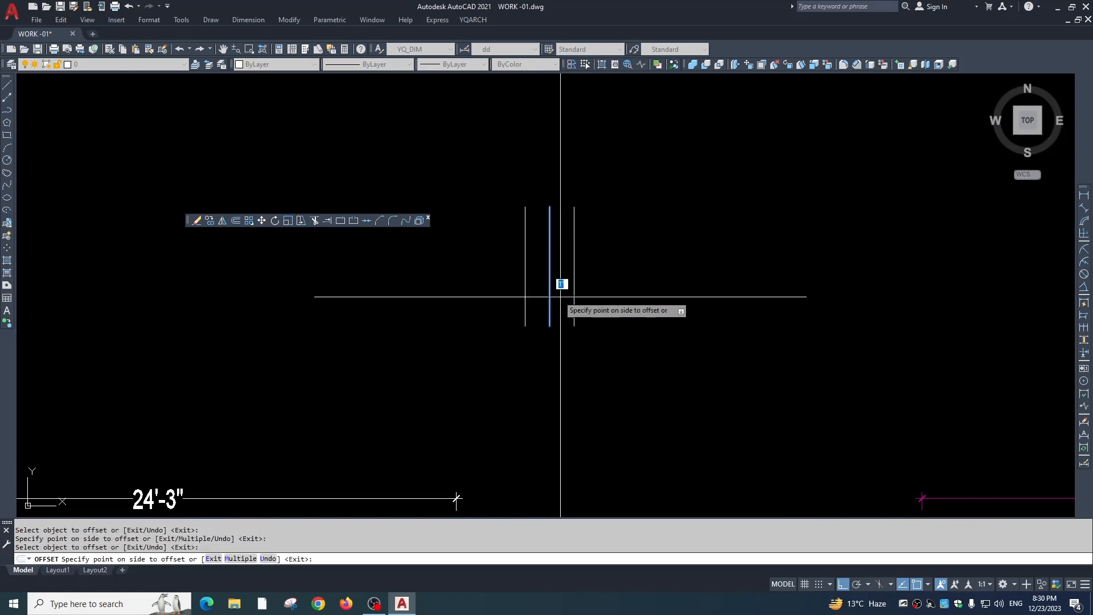
{"action": "left_click", "coordinate": [584, 289]}
{"action": "left_click", "coordinate": [574, 283]}
{"action": "left_click", "coordinate": [574, 284]}
{"action": "left_click", "coordinate": [606, 325]}
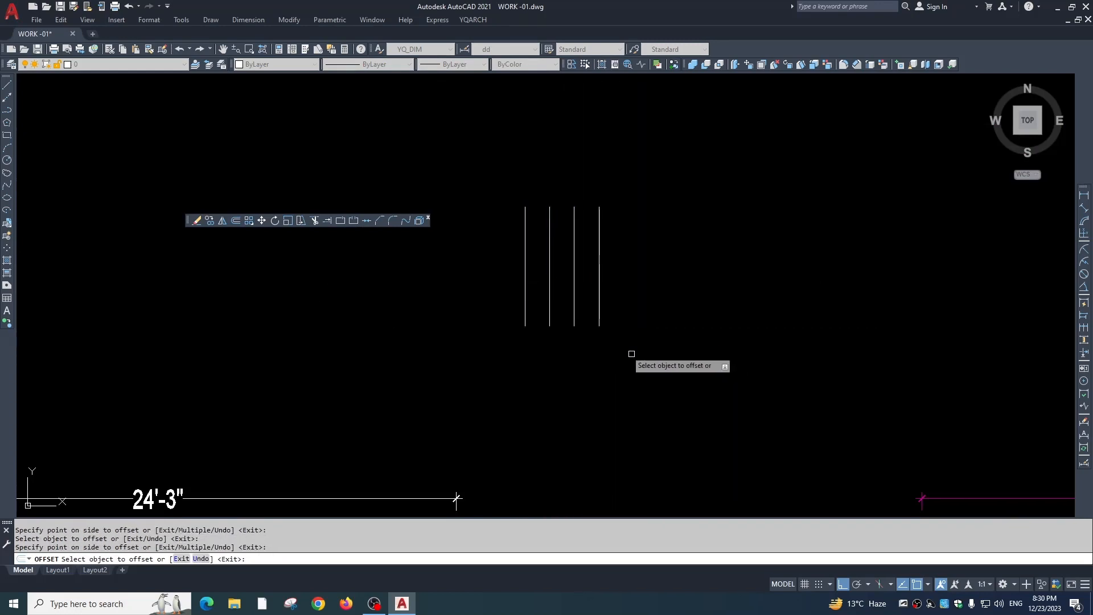
- Offset the rightmost of the four lines outward twelve more times using the Multiple option at the same spacing
{"action": "left_click", "coordinate": [599, 292]}
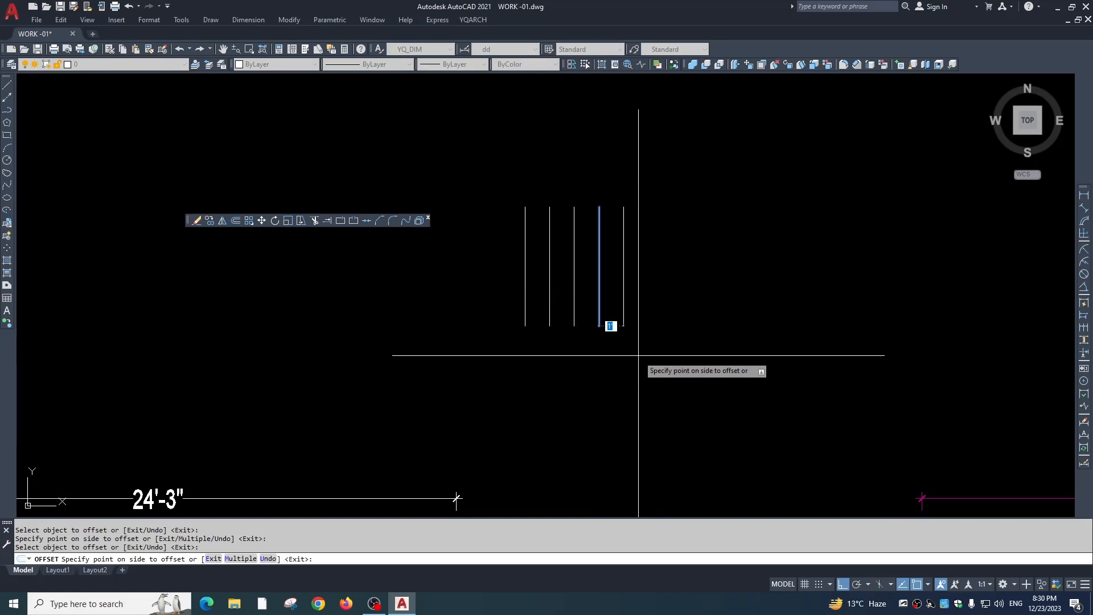
{"action": "type", "text": "m"}
{"action": "key", "text": "Return"}
{"action": "left_click", "coordinate": [675, 367]}
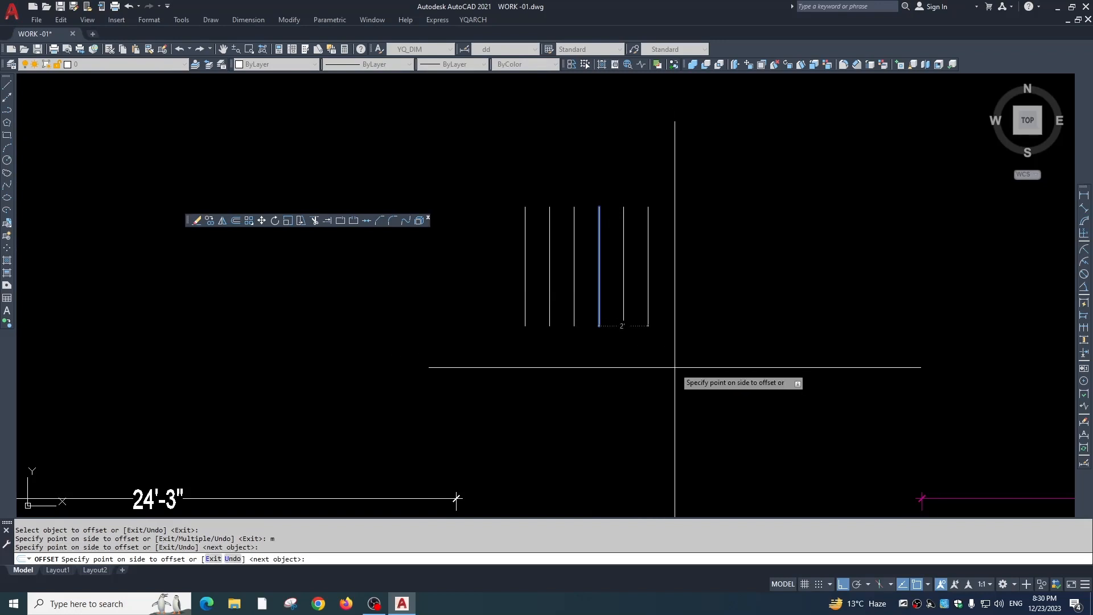
{"action": "left_click", "coordinate": [693, 368]}
{"action": "left_click", "coordinate": [695, 368]}
{"action": "left_click", "coordinate": [706, 369]}
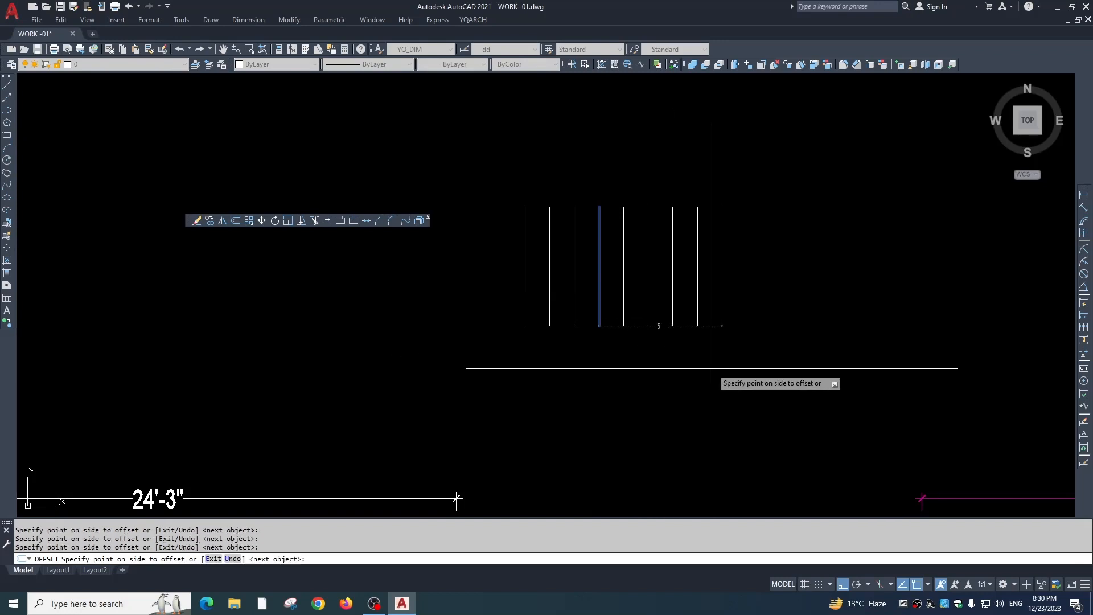
{"action": "left_click", "coordinate": [711, 367]}
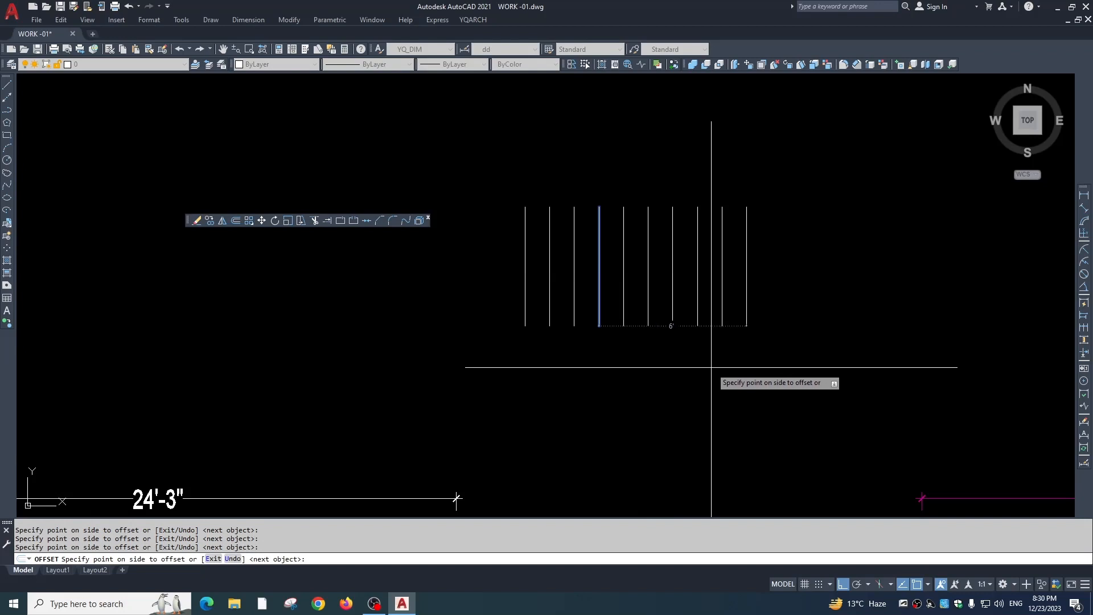
{"action": "left_click", "coordinate": [712, 367]}
{"action": "left_click", "coordinate": [712, 367]}
{"action": "left_click", "coordinate": [711, 368]}
{"action": "left_click", "coordinate": [711, 368]}
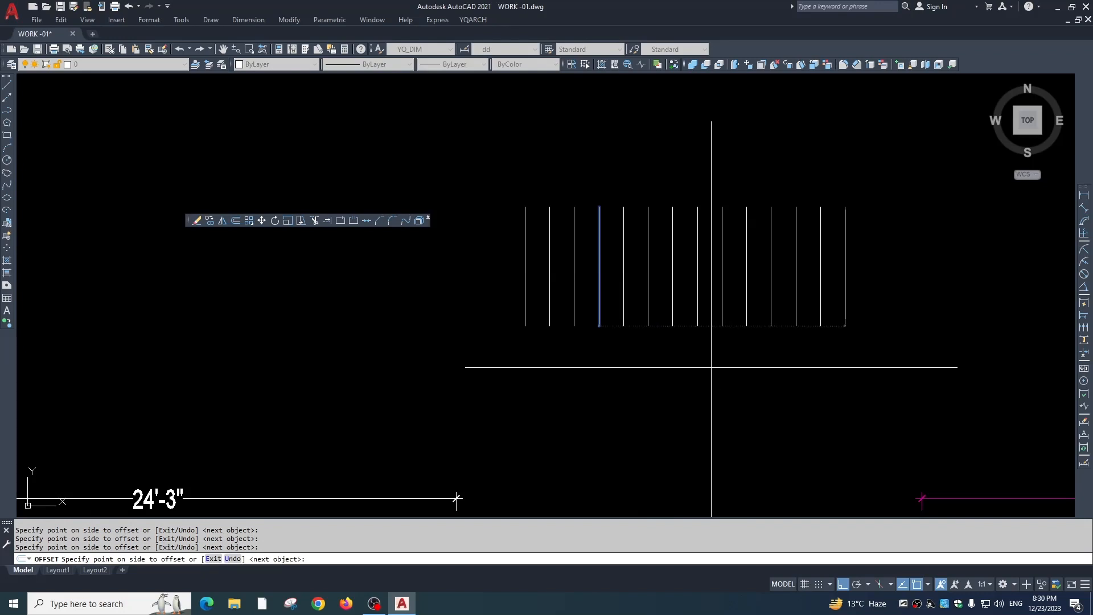
{"action": "left_click", "coordinate": [712, 367]}
{"action": "left_click", "coordinate": [711, 368]}
{"action": "left_click", "coordinate": [711, 368]}
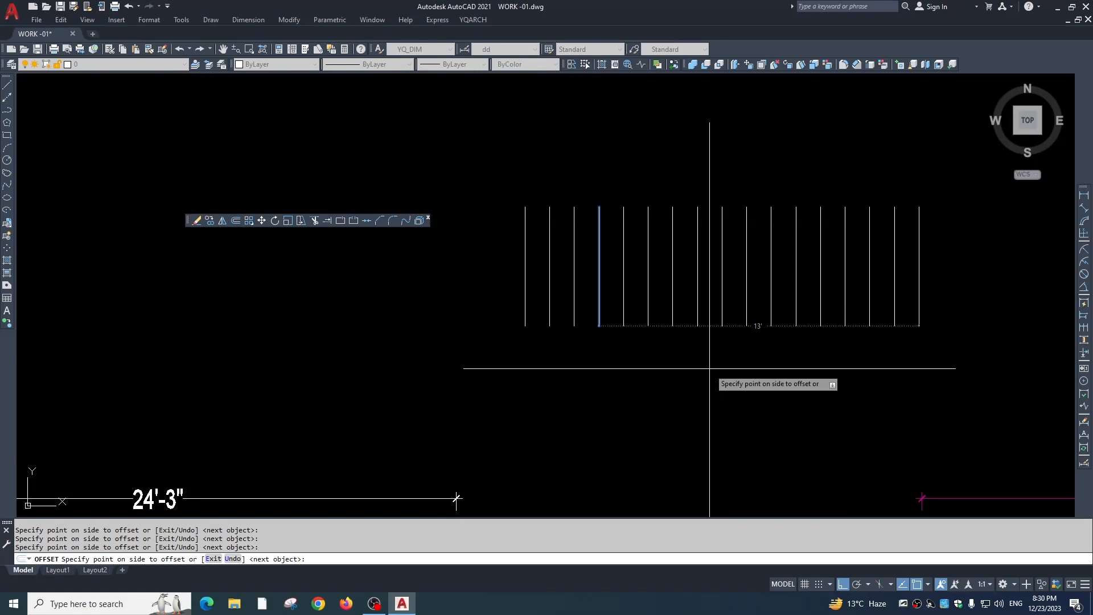
{"action": "key", "text": "Escape"}
{"action": "key", "text": "Escape"}
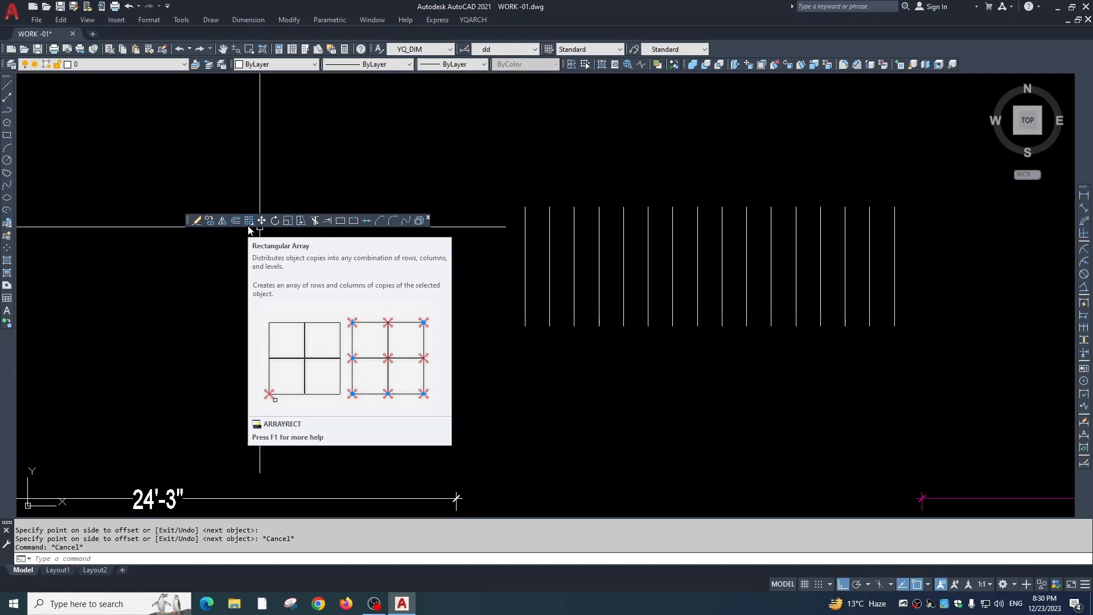
- Copy the first "ROOM 12'-0" x 14'-0"" label of the row beside the colored plan straight up into the empty area
{"action": "scroll", "coordinate": [453, 313], "scroll_direction": "down", "scroll_amount": 7}
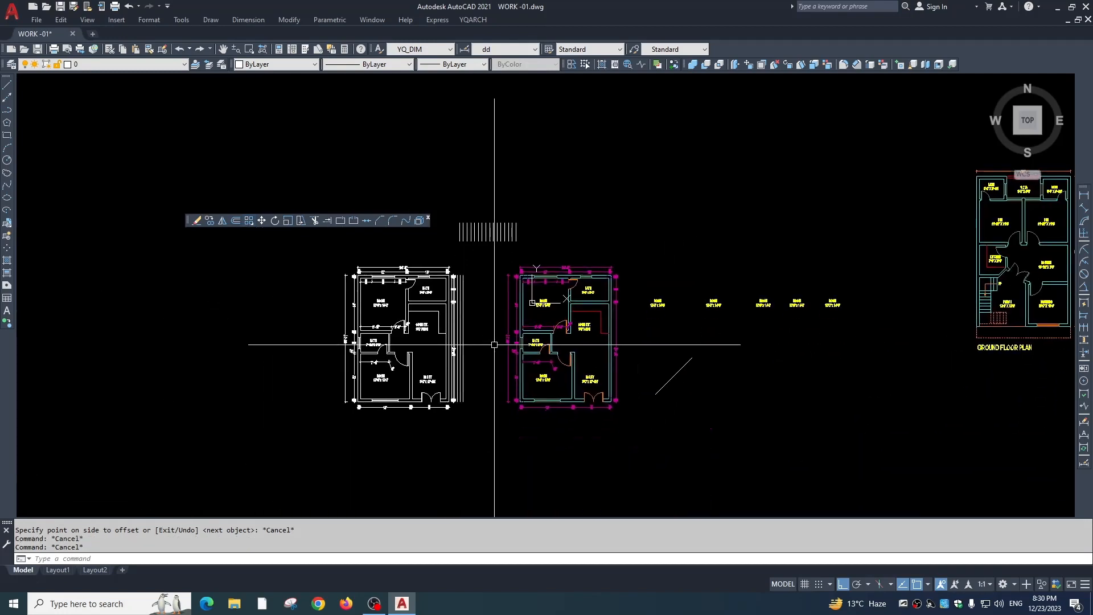
{"action": "mouse_move", "coordinate": [495, 371]}
{"action": "middle_mouse_down"}
{"action": "mouse_move", "coordinate": [488, 300]}
{"action": "mouse_move", "coordinate": [541, 341]}
{"action": "middle_mouse_up"}
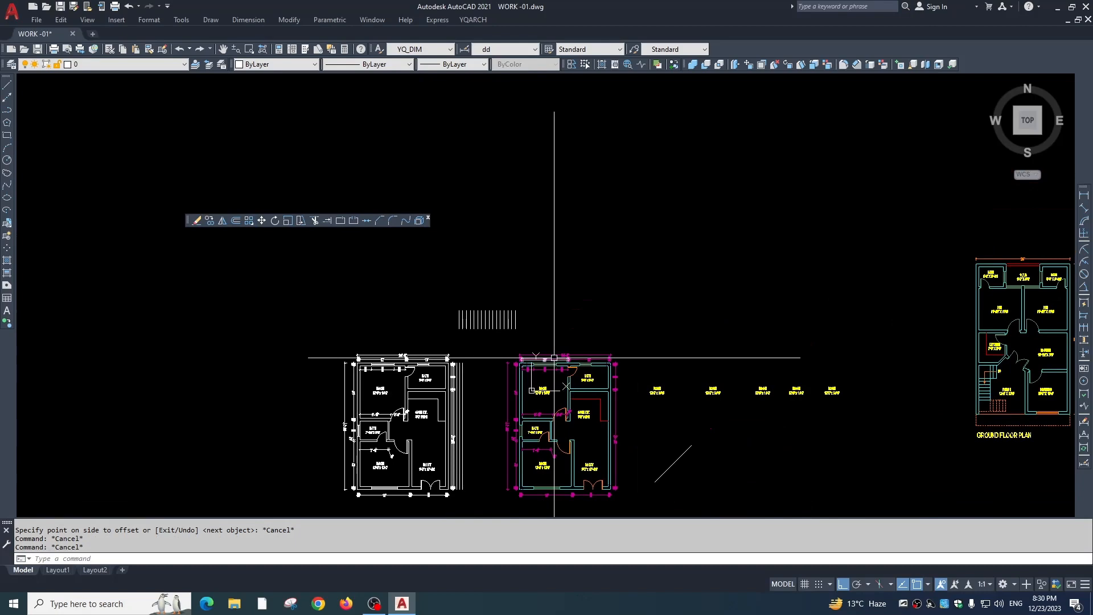
{"action": "middle_click_drag", "start_coordinate": [660, 352], "coordinate": [488, 369]}
{"action": "middle_click_drag", "start_coordinate": [577, 324], "coordinate": [579, 450]}
{"action": "key", "text": "Escape"}
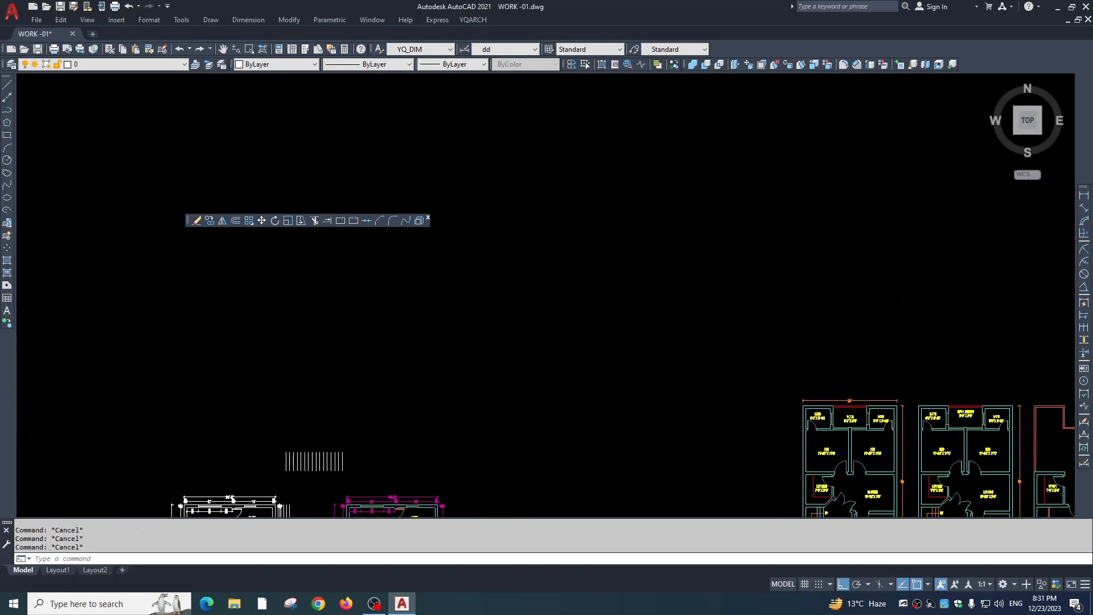
{"action": "middle_click_drag", "start_coordinate": [583, 370], "coordinate": [581, 218]}
{"action": "scroll", "coordinate": [580, 219], "scroll_direction": "down", "scroll_amount": 2}
{"action": "scroll", "coordinate": [532, 308], "scroll_direction": "up", "scroll_amount": 6}
{"action": "left_click", "coordinate": [508, 252]}
{"action": "left_click", "coordinate": [501, 365]}
{"action": "type", "text": "co"}
{"action": "key", "text": "space"}
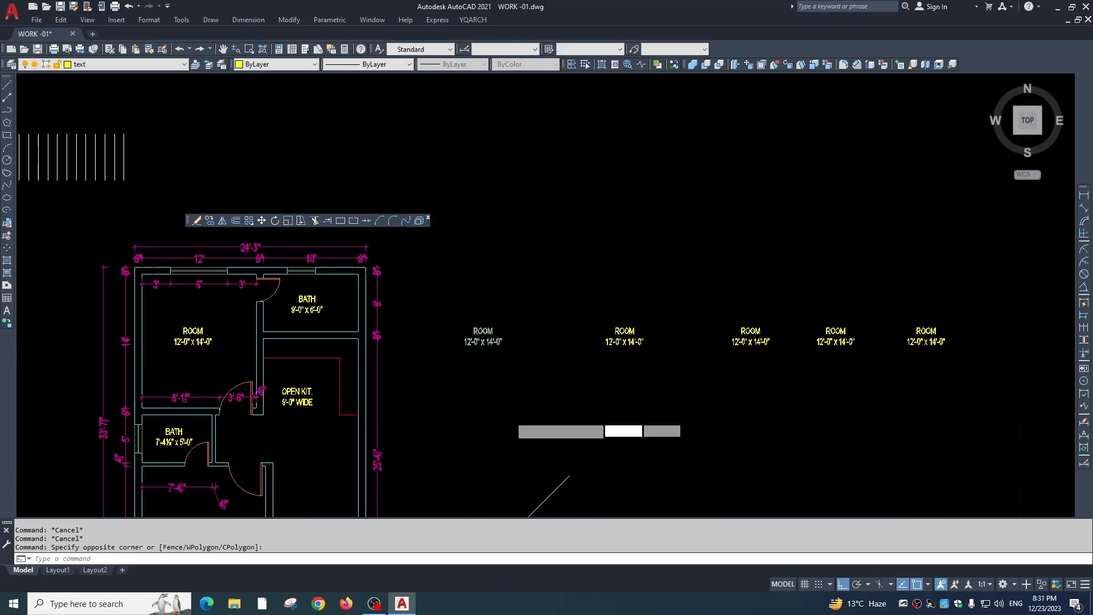
{"action": "scroll", "coordinate": [510, 409], "scroll_direction": "down", "scroll_amount": 3}
{"action": "left_click", "coordinate": [502, 373]}
{"action": "middle_click_drag", "start_coordinate": [518, 118], "coordinate": [518, 250]}
{"action": "left_click", "coordinate": [518, 251]}
{"action": "key", "text": "Escape"}
{"action": "key", "text": "Escape"}
{"action": "scroll", "coordinate": [511, 342], "scroll_direction": "up", "scroll_amount": 8}
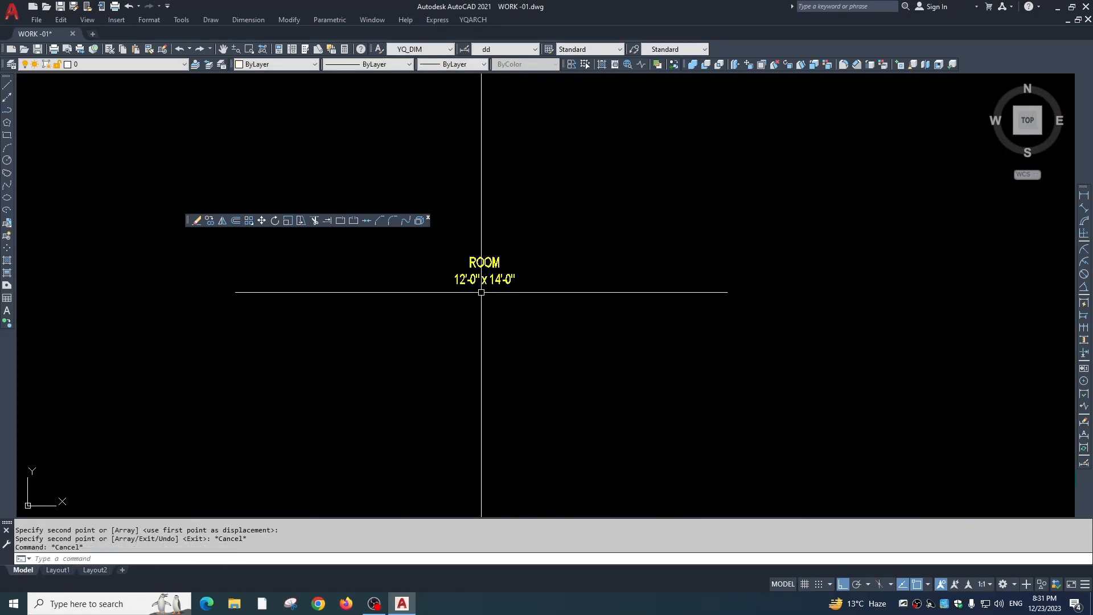
- Create a rectangular array of the copied ROOM label with the default three rows and four columns
{"action": "scroll", "coordinate": [489, 264], "scroll_direction": "down", "scroll_amount": 4}
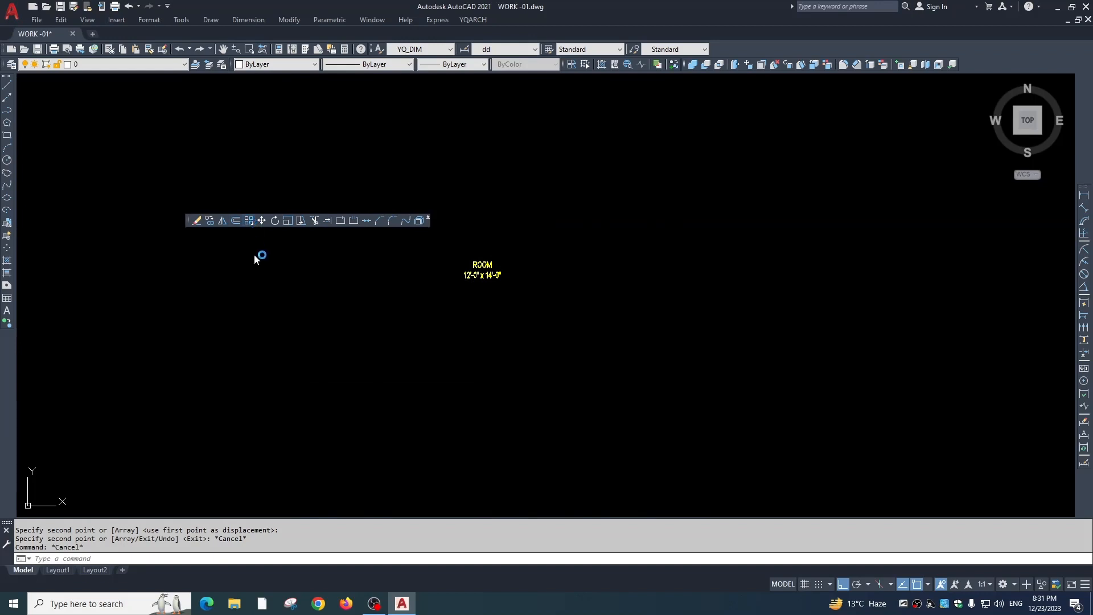
{"action": "left_click", "coordinate": [546, 240]}
{"action": "left_click", "coordinate": [454, 334]}
{"action": "key", "text": "Return"}
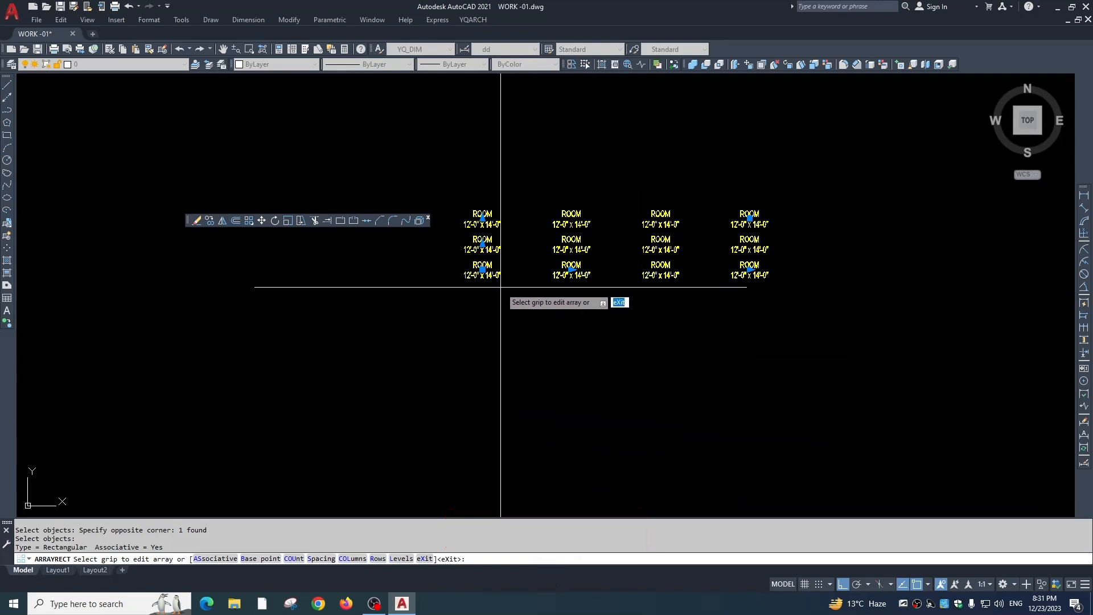
{"action": "key", "text": "Escape"}
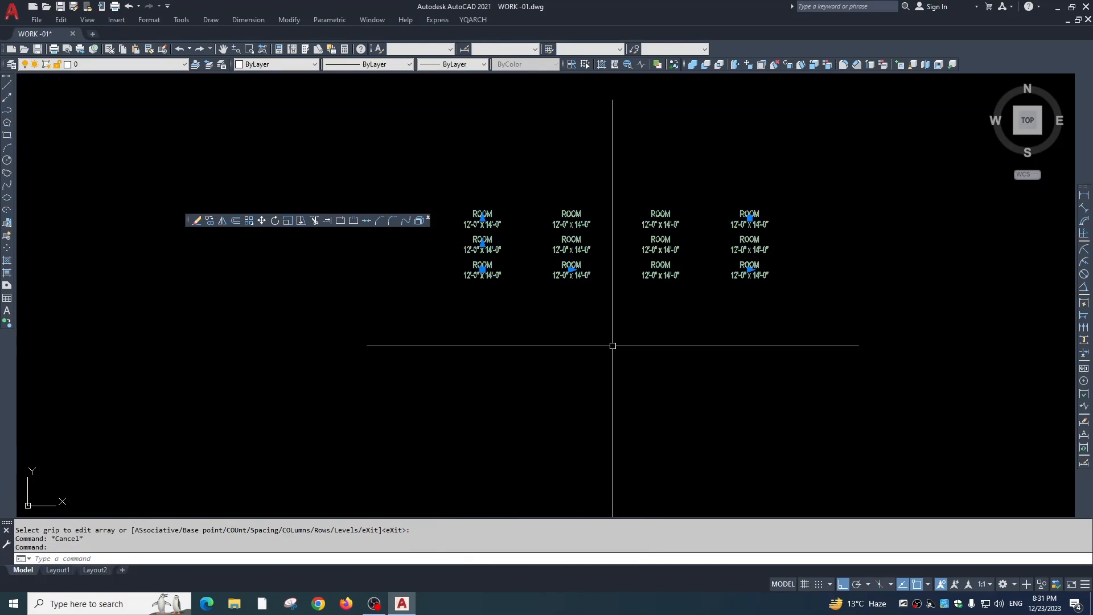
- Apply another rectangular array to the whole ROOM label array, with three rows and four columns of the block
{"action": "key", "text": "Return"}
{"action": "scroll", "coordinate": [618, 304], "scroll_direction": "down", "scroll_amount": 6}
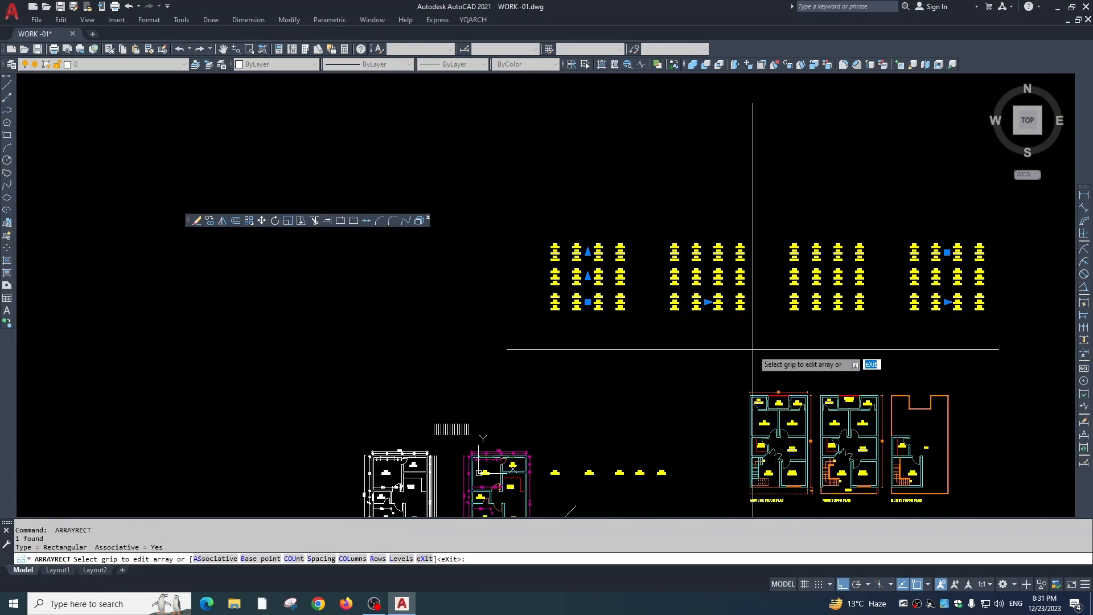
{"action": "key", "text": "Return"}
- Select the enlarged label array and multiply it again with a third rectangular array of three rows and four columns
{"action": "left_click", "coordinate": [726, 281]}
{"action": "left_click", "coordinate": [707, 327]}
{"action": "scroll", "coordinate": [327, 320], "scroll_direction": "down", "scroll_amount": 2}
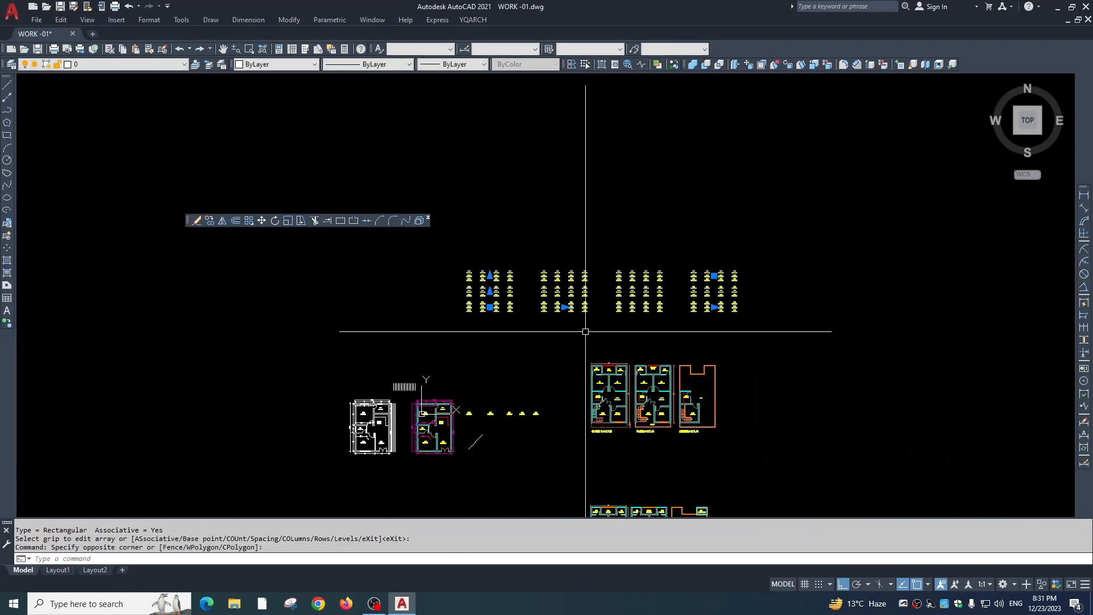
{"action": "key", "text": "Return"}
{"action": "scroll", "coordinate": [608, 330], "scroll_direction": "down", "scroll_amount": 6}
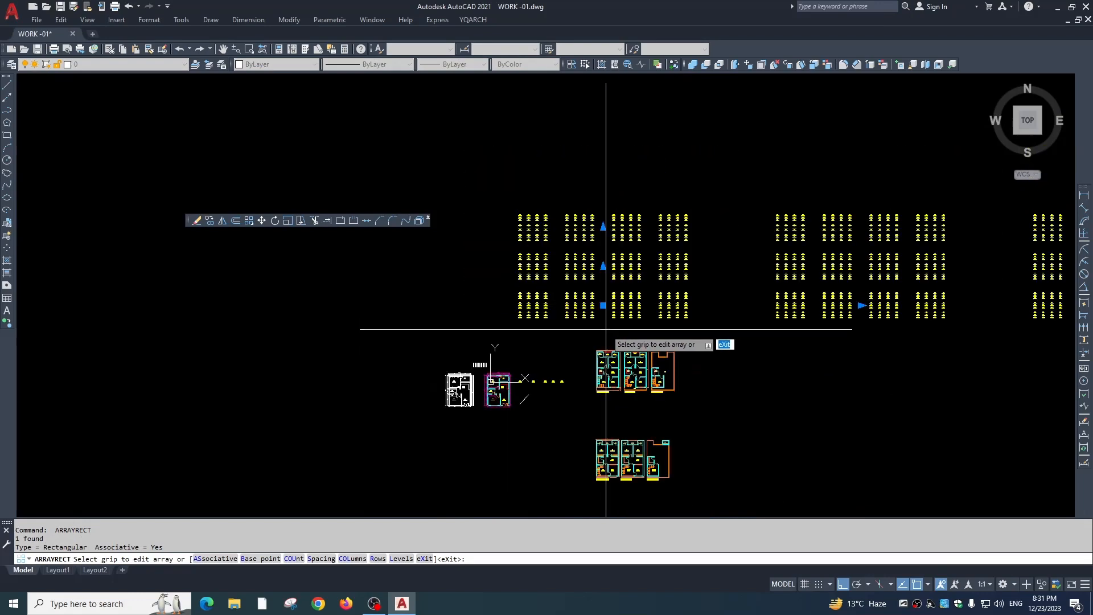
{"action": "scroll", "coordinate": [642, 289], "scroll_direction": "up", "scroll_amount": 6}
{"action": "scroll", "coordinate": [484, 315], "scroll_direction": "down", "scroll_amount": 10}
{"action": "scroll", "coordinate": [601, 368], "scroll_direction": "up", "scroll_amount": 4}
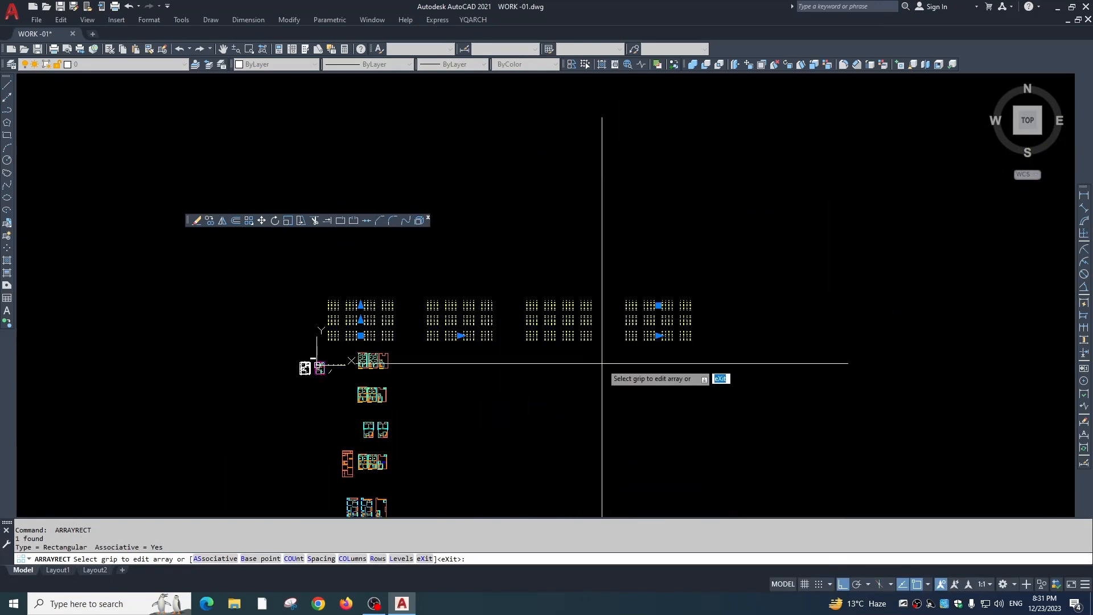
{"action": "key", "text": "Return"}
- Repeat the rectangular array a fourth time on the resulting block of labels, keeping the default rows and columns
{"action": "key", "text": "Return"}
{"action": "left_click", "coordinate": [548, 302]}
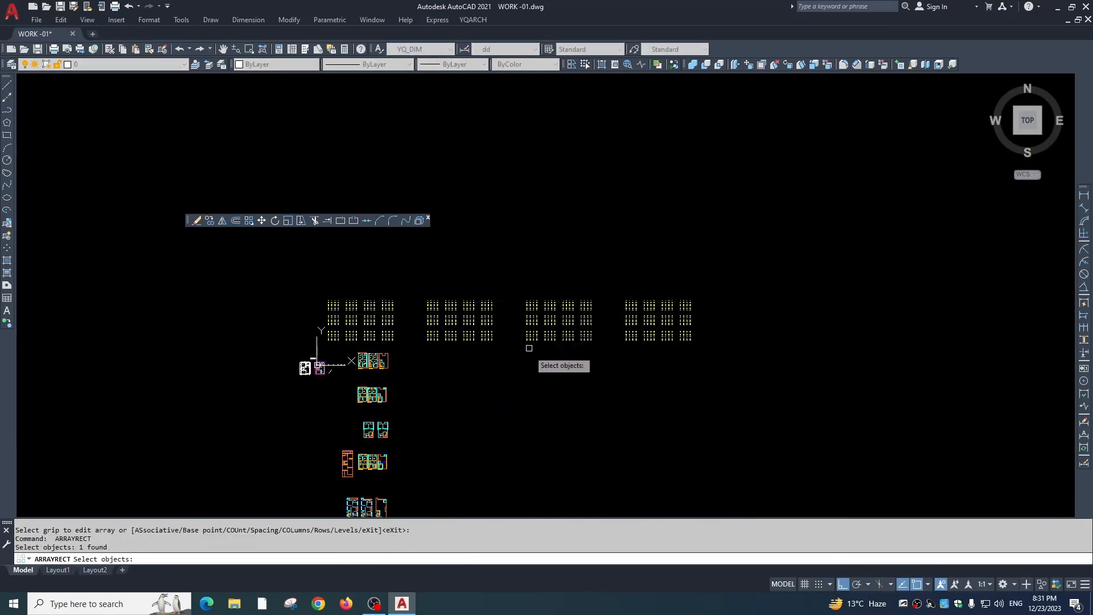
{"action": "key", "text": "Return"}
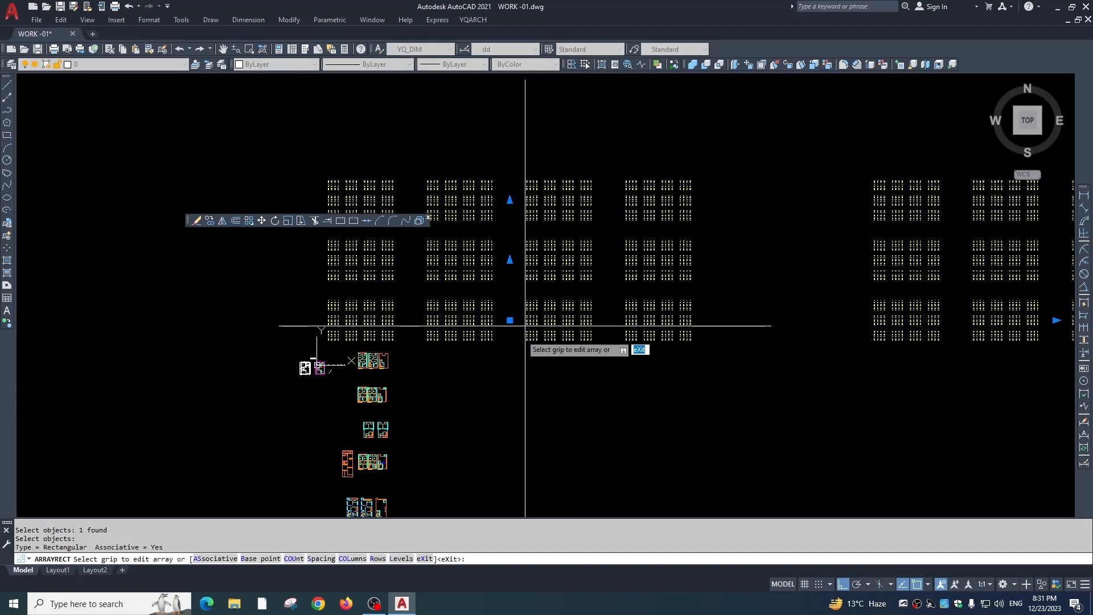
{"action": "scroll", "coordinate": [608, 361], "scroll_direction": "down", "scroll_amount": 2}
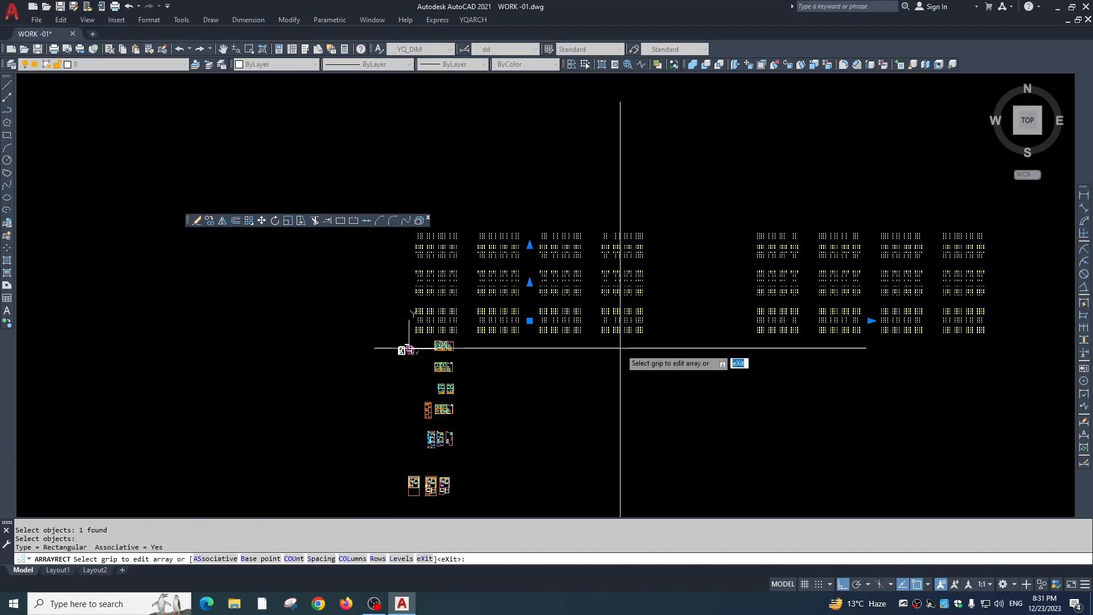
{"action": "middle_click_drag", "start_coordinate": [702, 358], "coordinate": [604, 378]}
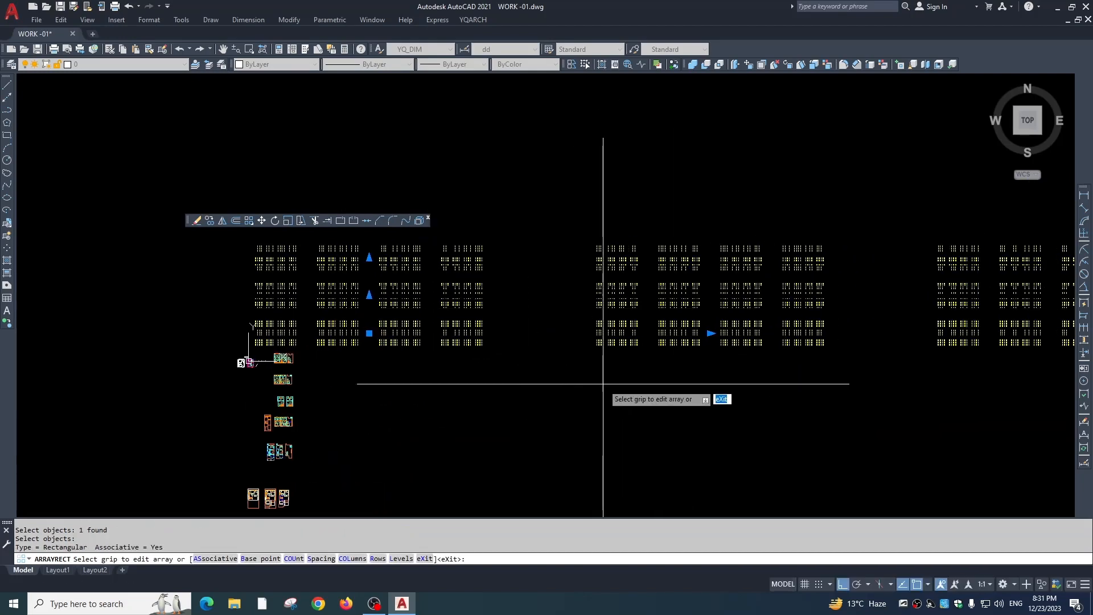
{"action": "key", "text": "Escape"}
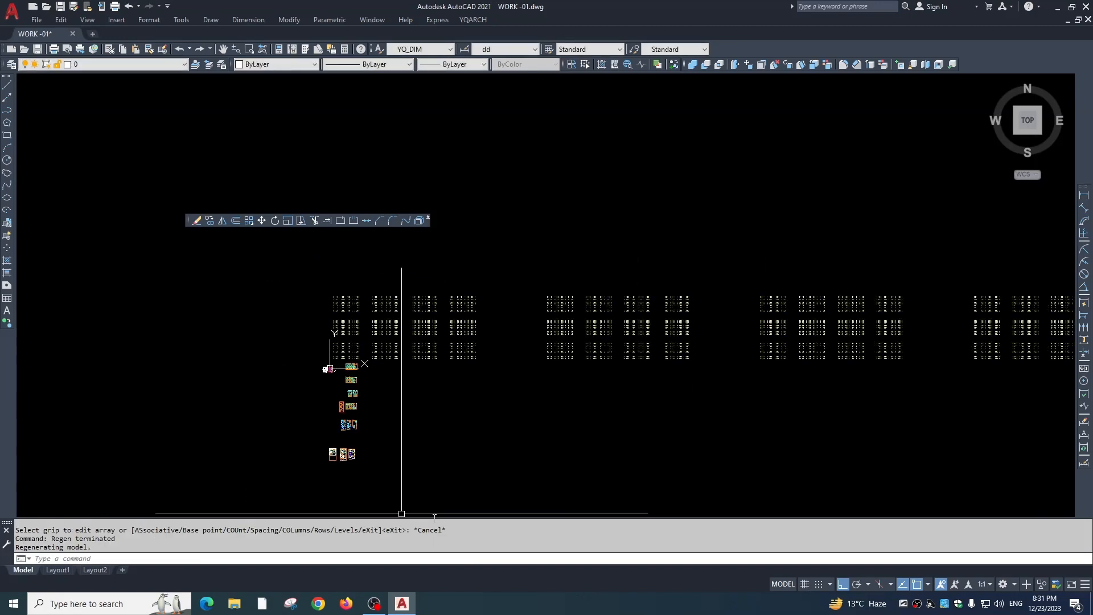
- Erase the entire nested array of ROOM labels above the plans
{"action": "mouse_move", "coordinate": [505, 257]}
{"action": "left_mouse_down"}
{"action": "mouse_move", "coordinate": [460, 407]}
{"action": "mouse_move", "coordinate": [452, 317]}
{"action": "left_mouse_up"}
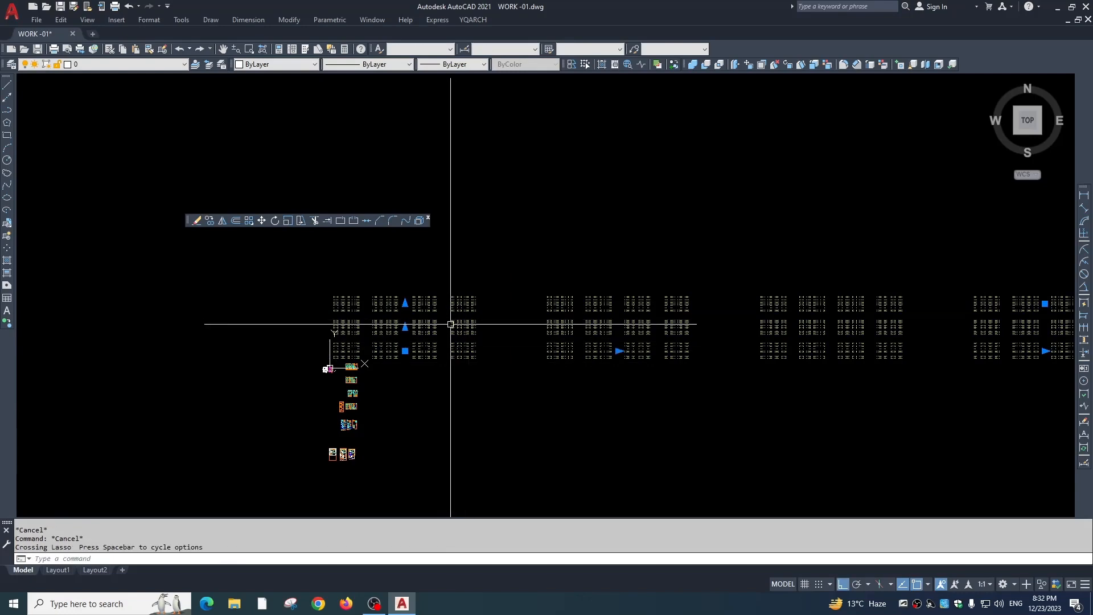
{"action": "type", "text": "E"}
{"action": "key", "text": "Return"}
- Copy the leftmost ROOM label of the row beside the colored plan vertically upward into the cleared area
{"action": "scroll", "coordinate": [329, 374], "scroll_direction": "up", "scroll_amount": 6}
{"action": "middle_click_drag", "start_coordinate": [267, 339], "coordinate": [420, 397]}
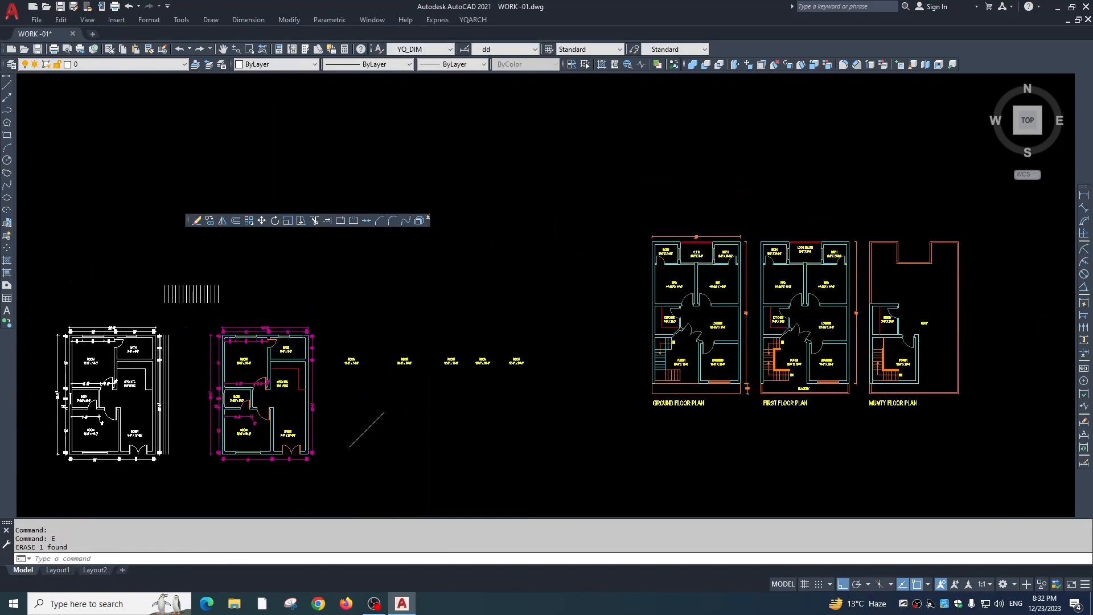
{"action": "scroll", "coordinate": [393, 356], "scroll_direction": "up", "scroll_amount": 4}
{"action": "left_click_drag", "start_coordinate": [393, 365], "coordinate": [340, 442]}
{"action": "type", "text": "co"}
{"action": "scroll", "coordinate": [426, 429], "scroll_direction": "down", "scroll_amount": 2}
{"action": "key", "text": "Return"}
{"action": "left_click", "coordinate": [412, 439]}
{"action": "scroll", "coordinate": [432, 399], "scroll_direction": "up", "scroll_amount": 8}
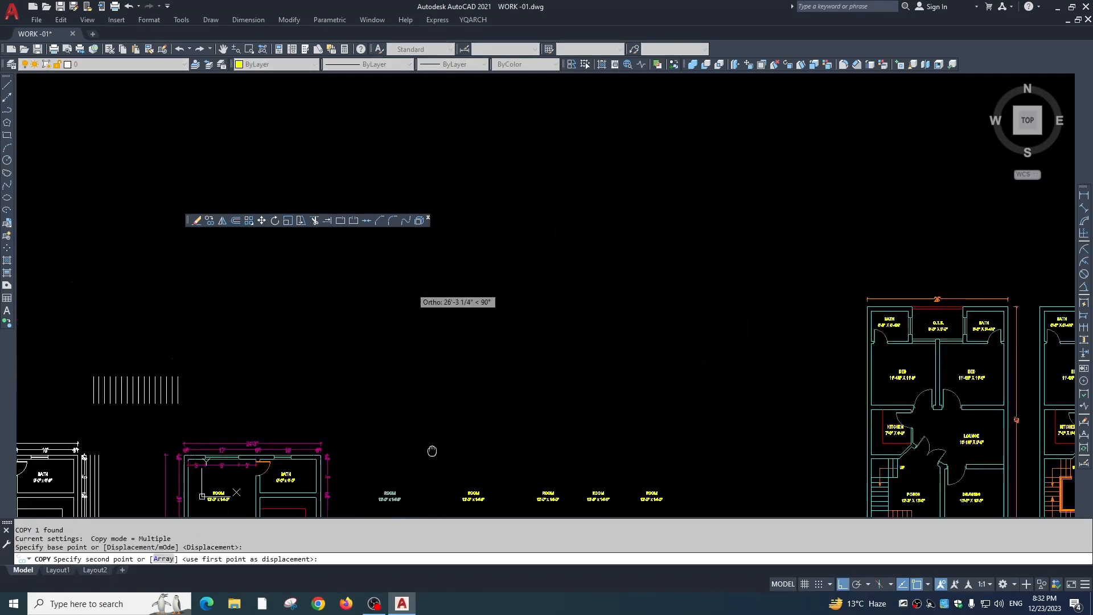
{"action": "key", "text": "Escape"}
- Place the ROOM label copy in the empty area above the row of labels
{"action": "left_click", "coordinate": [473, 369]}
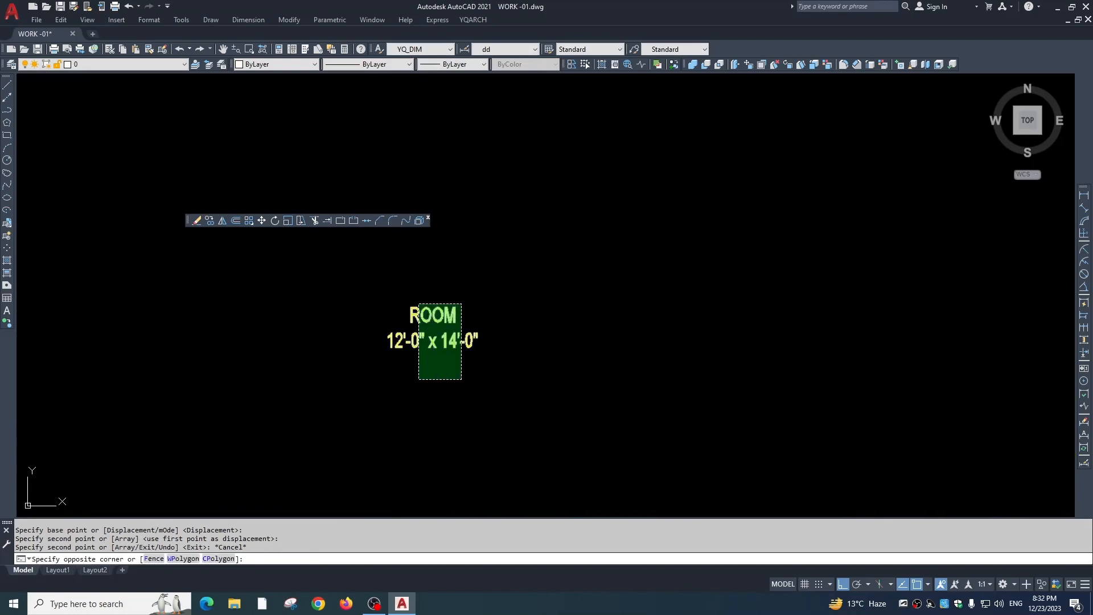
{"action": "left_click", "coordinate": [416, 305]}
{"action": "key", "text": "Return"}
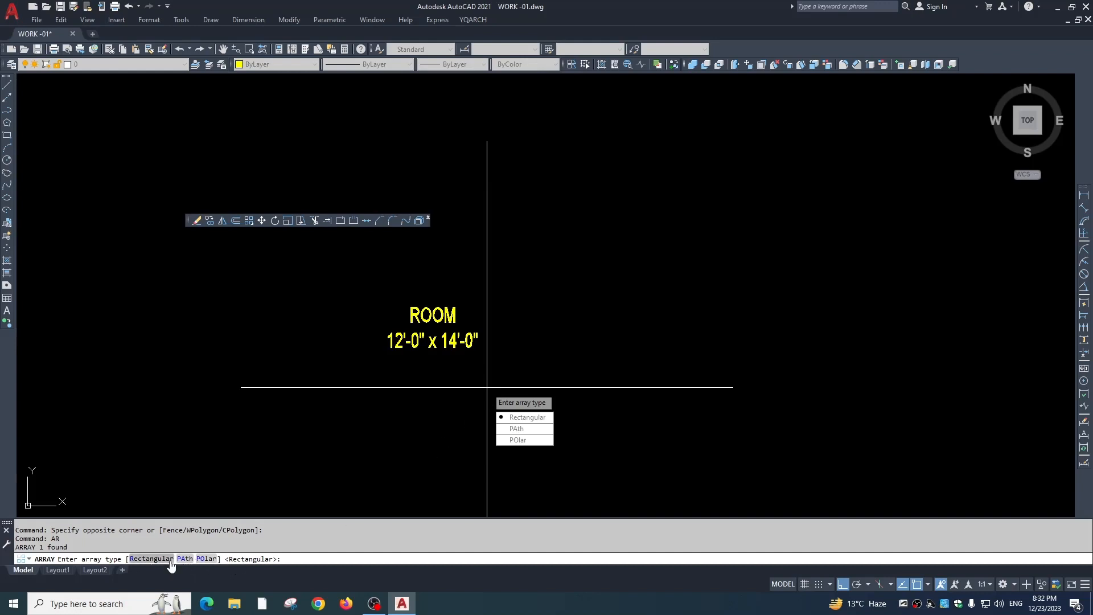
{"action": "left_click", "coordinate": [249, 221]}
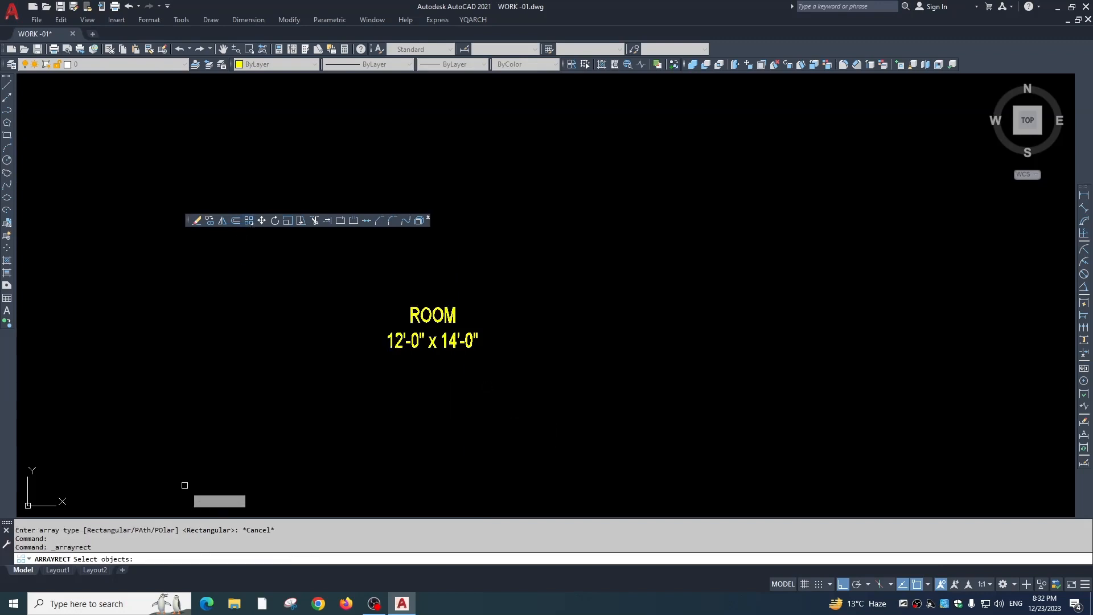
{"action": "key", "text": "Escape"}
{"action": "key", "text": "Escape"}
- Create a rectangular array of the copied ROOM label with 10 columns, keeping the default number of rows
{"action": "left_click", "coordinate": [496, 273]}
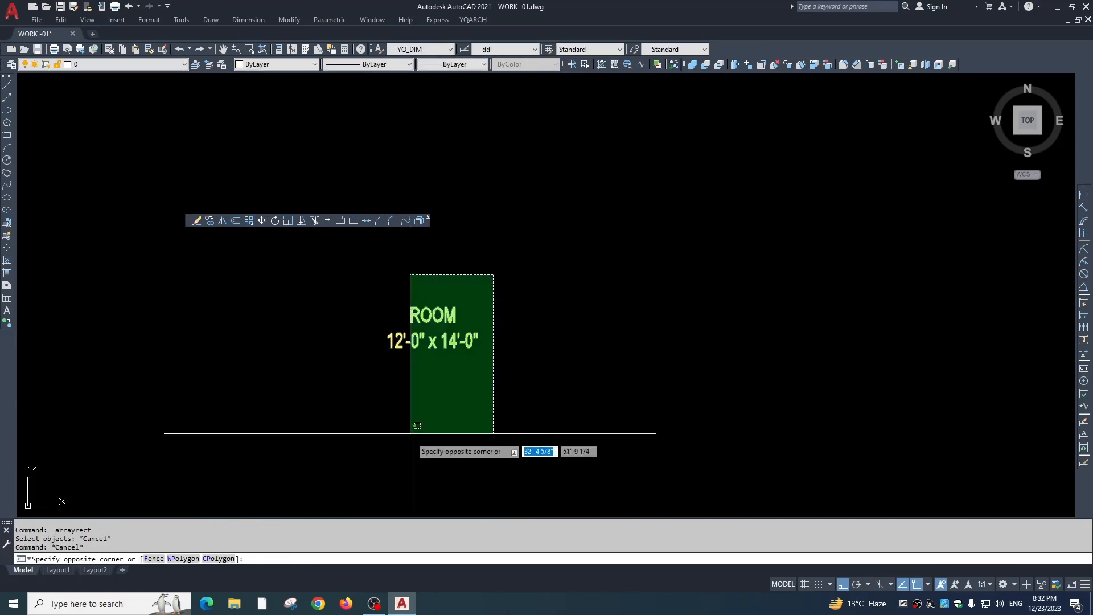
{"action": "left_click", "coordinate": [411, 435]}
{"action": "type", "text": "a"}
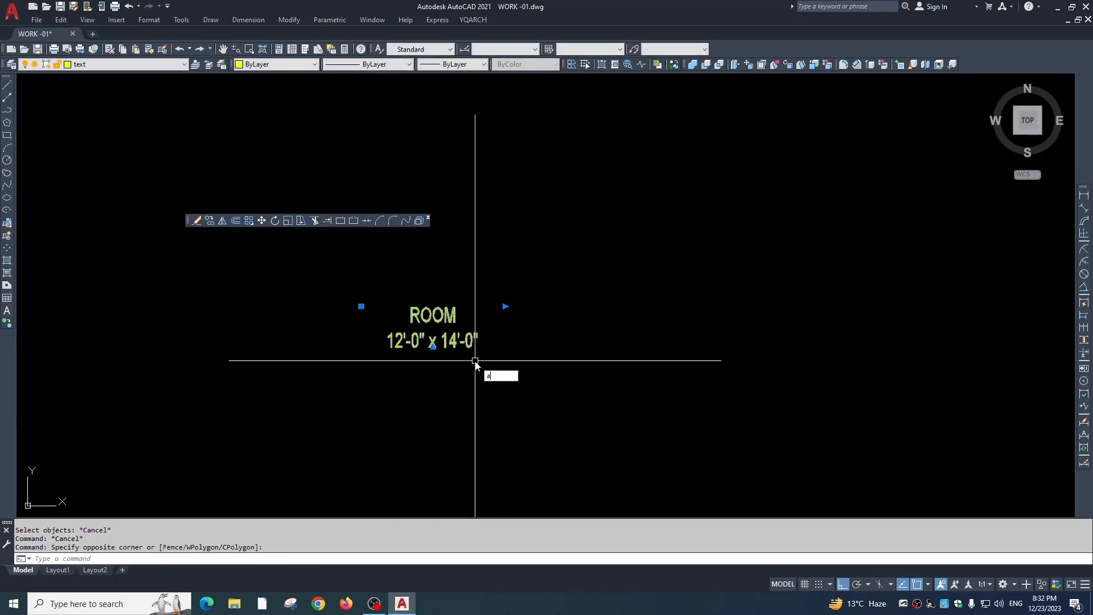
{"action": "type", "text": "r"}
{"action": "key", "text": "Return"}
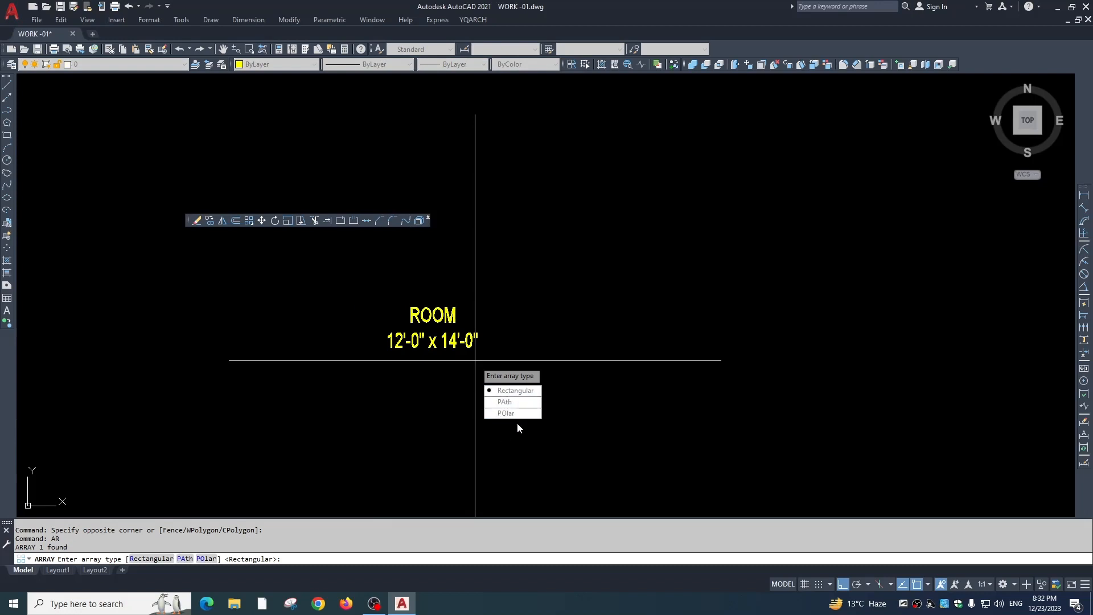
{"action": "left_click", "coordinate": [511, 392]}
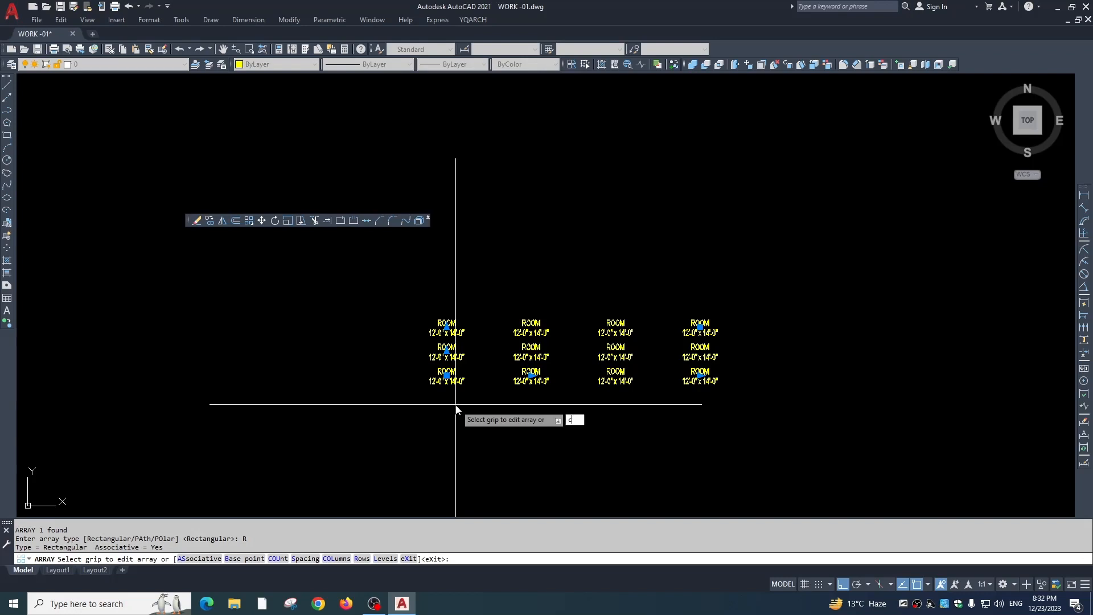
{"action": "key", "text": "Return"}
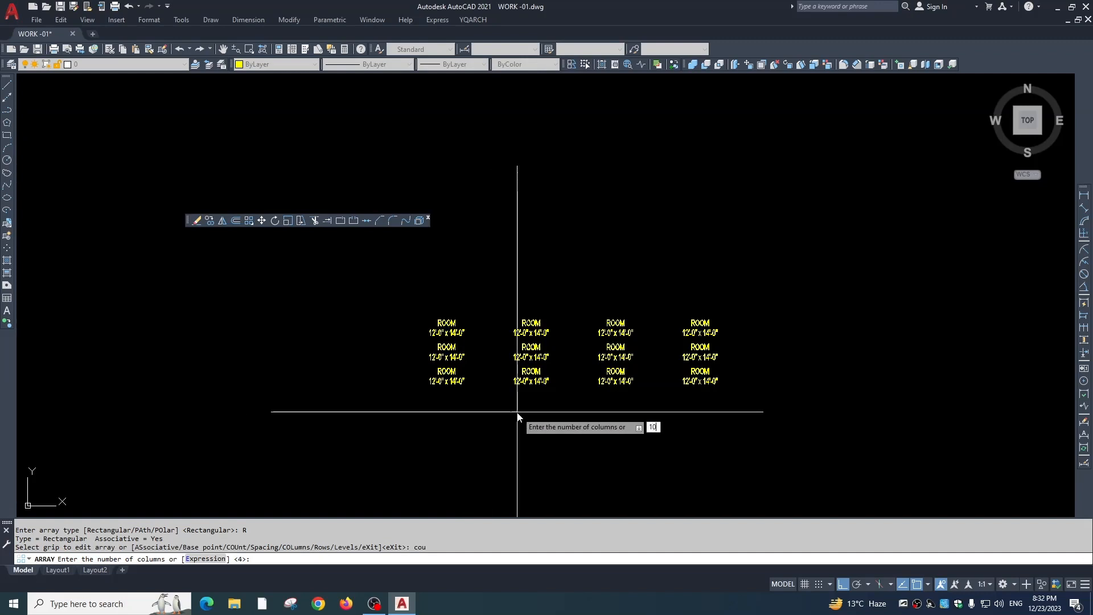
{"action": "key", "text": "Return"}
{"action": "scroll", "coordinate": [570, 410], "scroll_direction": "down", "scroll_amount": 3}
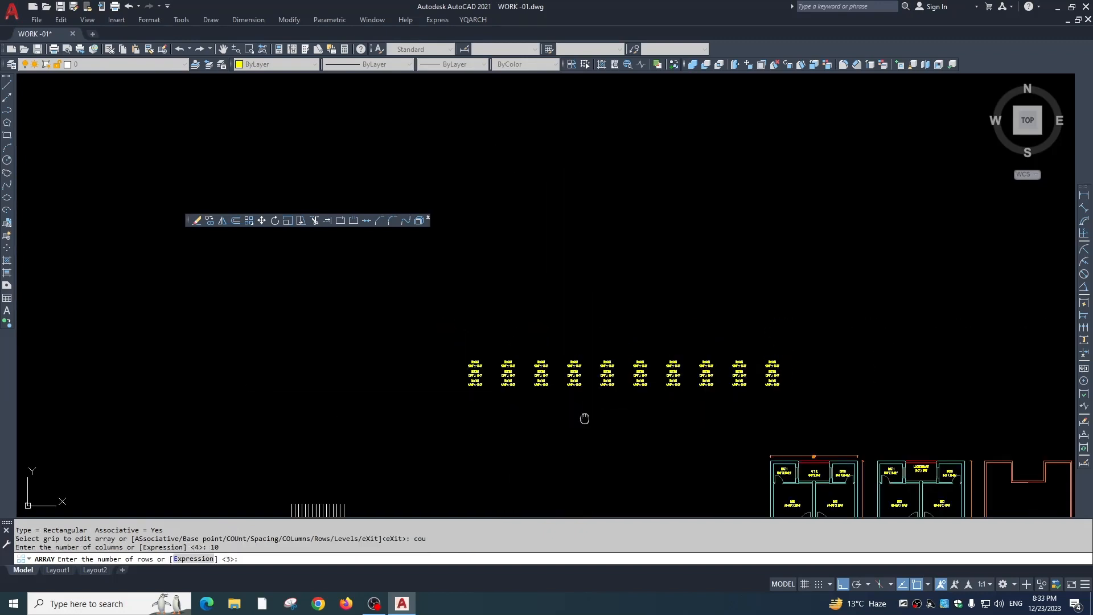
{"action": "scroll", "coordinate": [534, 368], "scroll_direction": "up", "scroll_amount": 2}
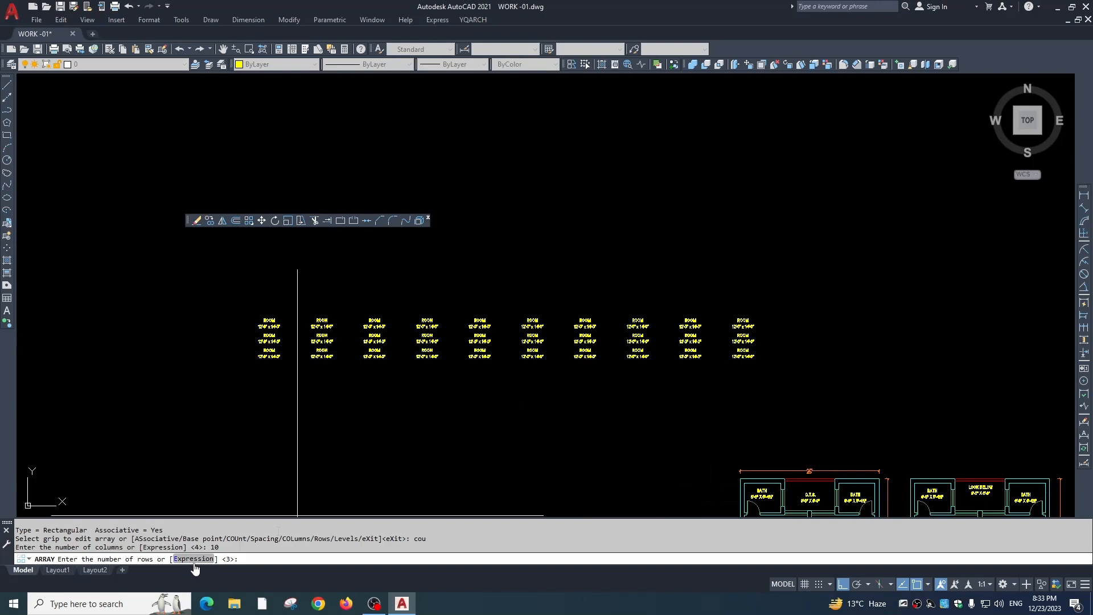
{"action": "key", "text": "Return"}
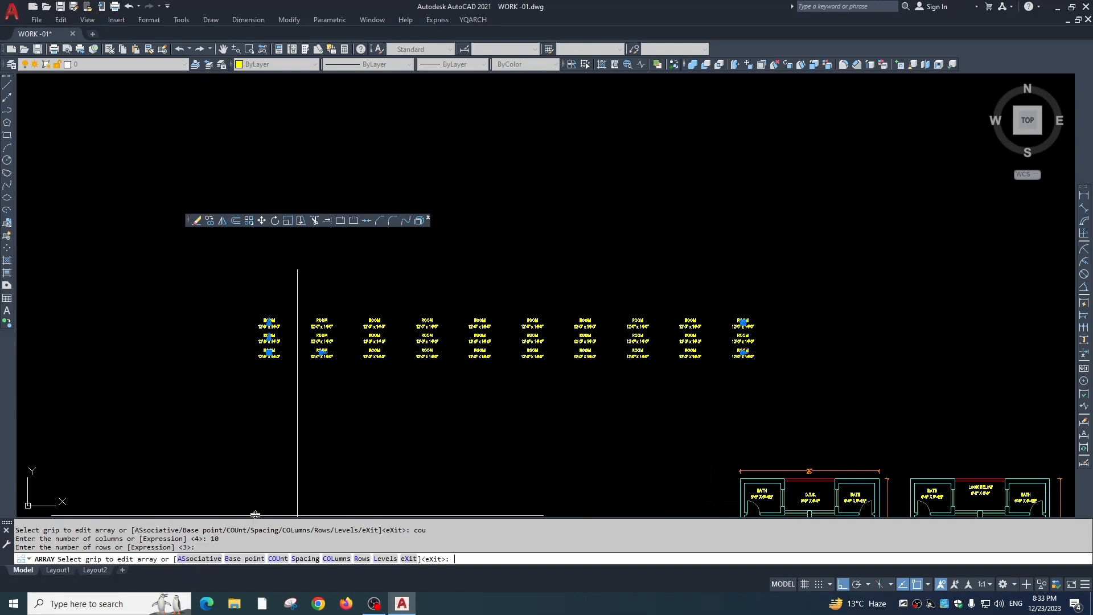
- Set the label array to 5 rows, keeping the default row spacing and elevation increment
{"action": "left_click", "coordinate": [362, 559]}
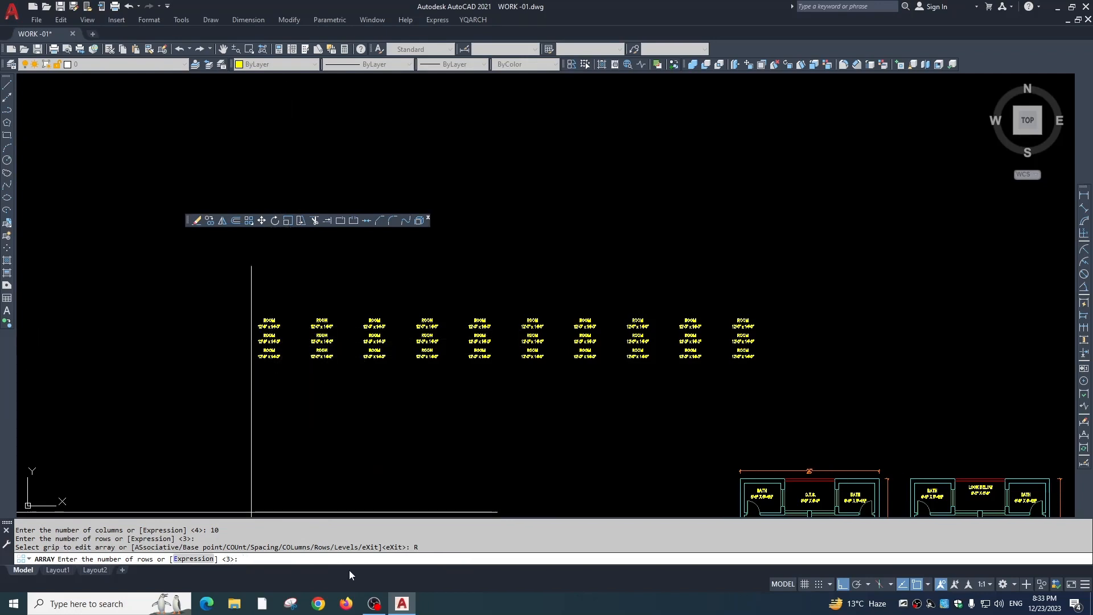
{"action": "type", "text": "5"}
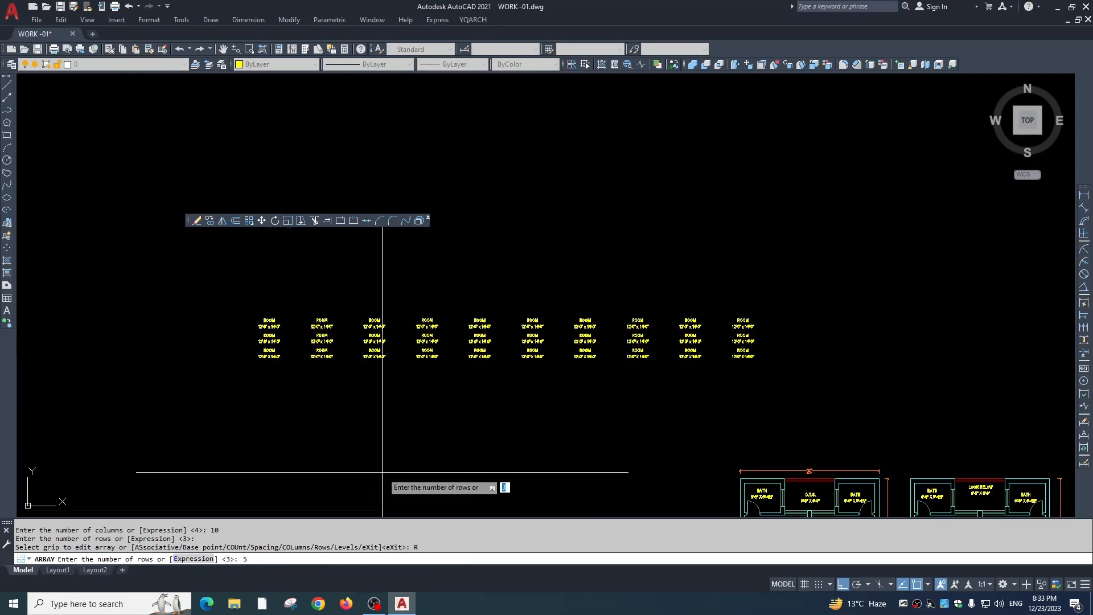
{"action": "key", "text": "Return"}
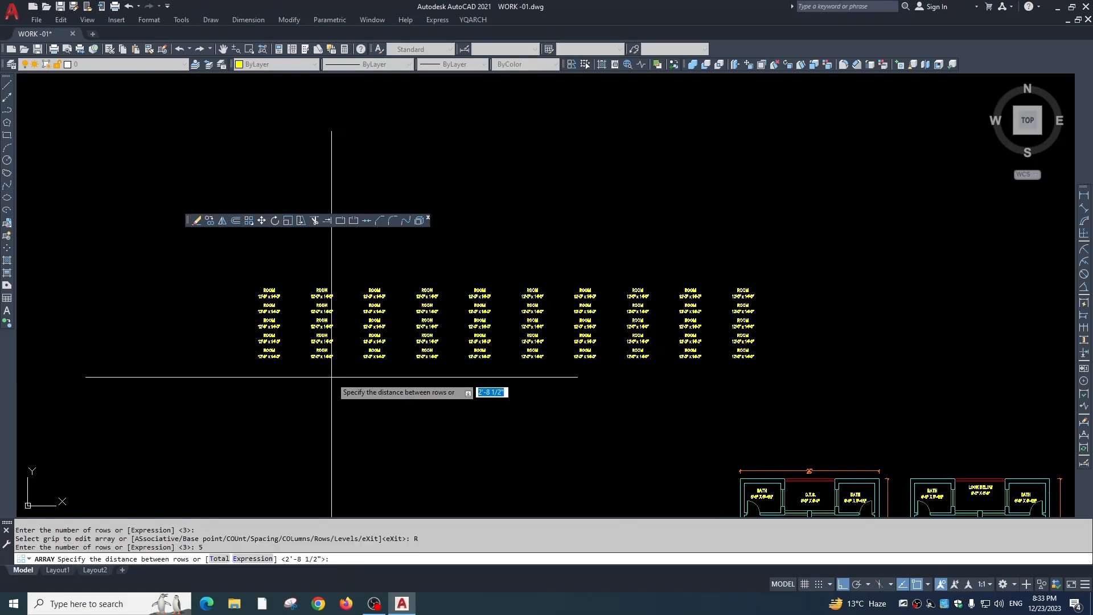
{"action": "key", "text": "Return"}
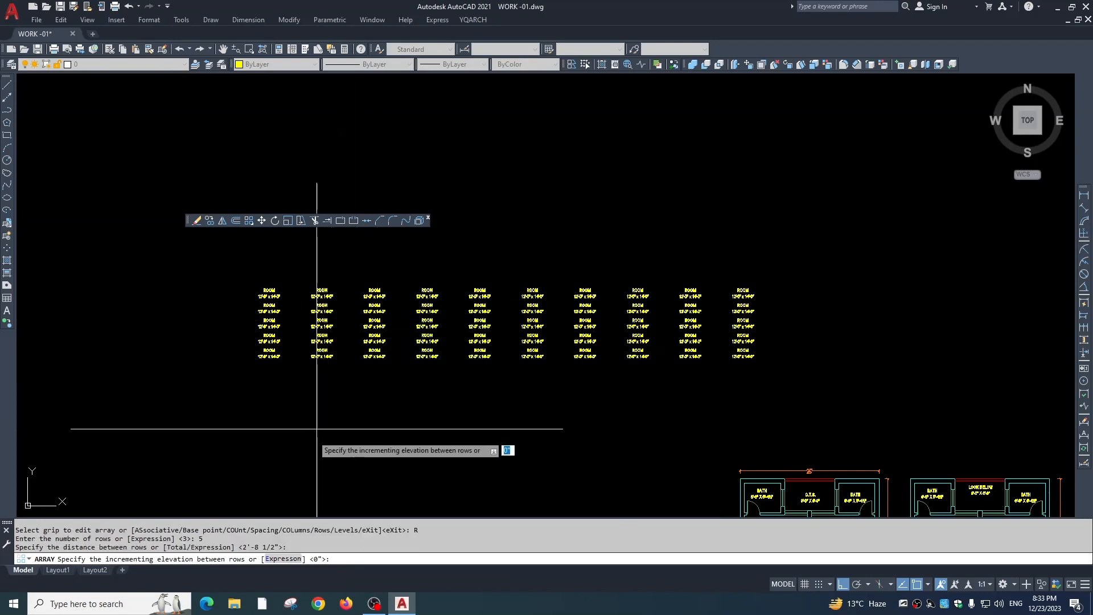
{"action": "key", "text": "Return"}
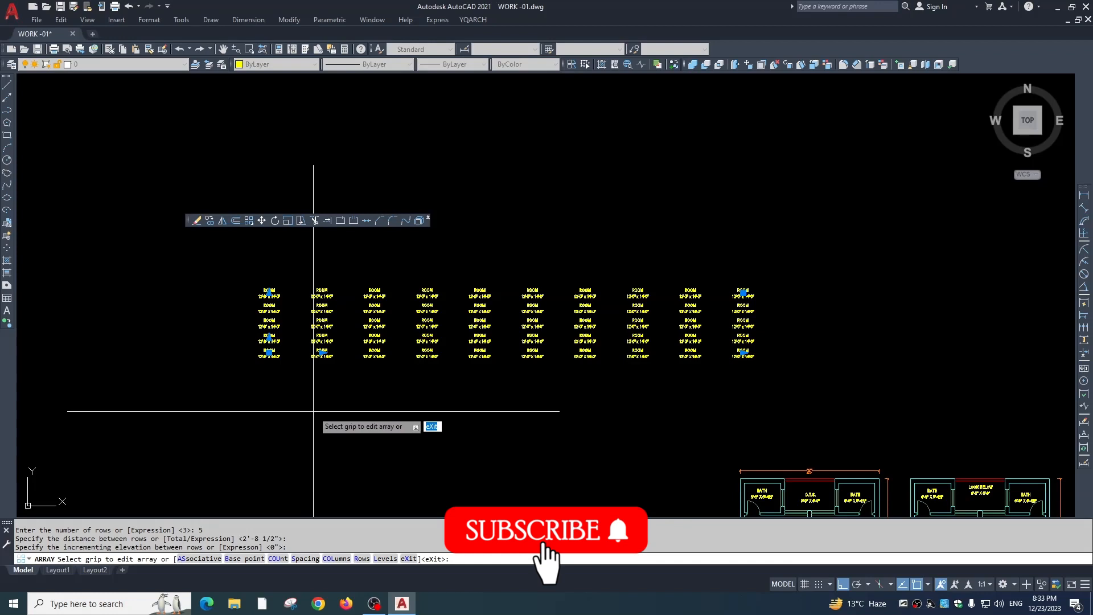
- Set the label array to 5 columns and finish the rectangular array
{"action": "type", "text": "col"}
{"action": "key", "text": "Return"}
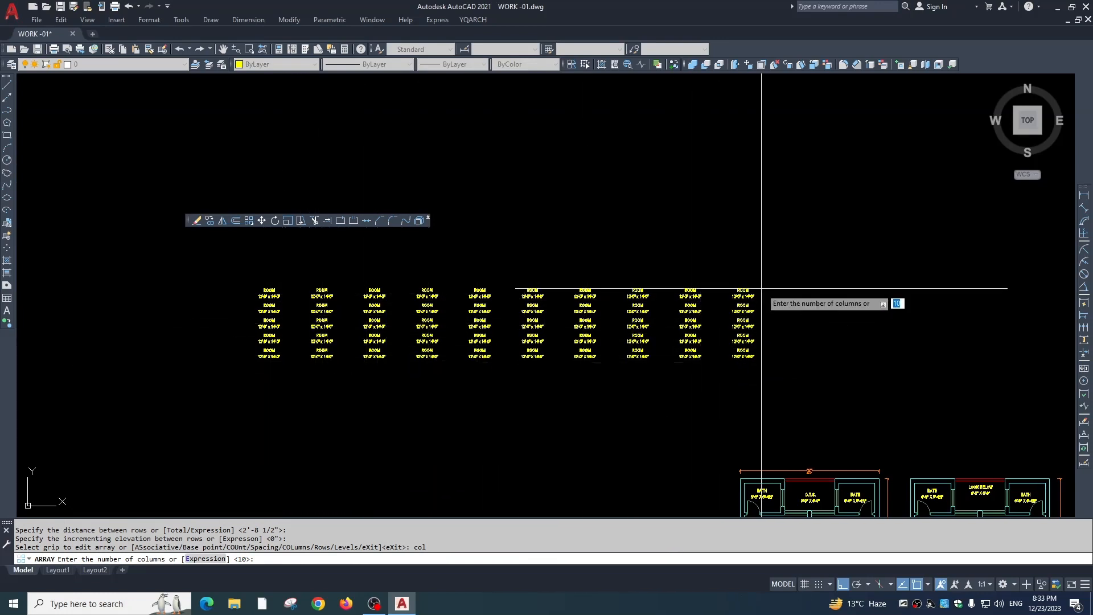
{"action": "type", "text": "5"}
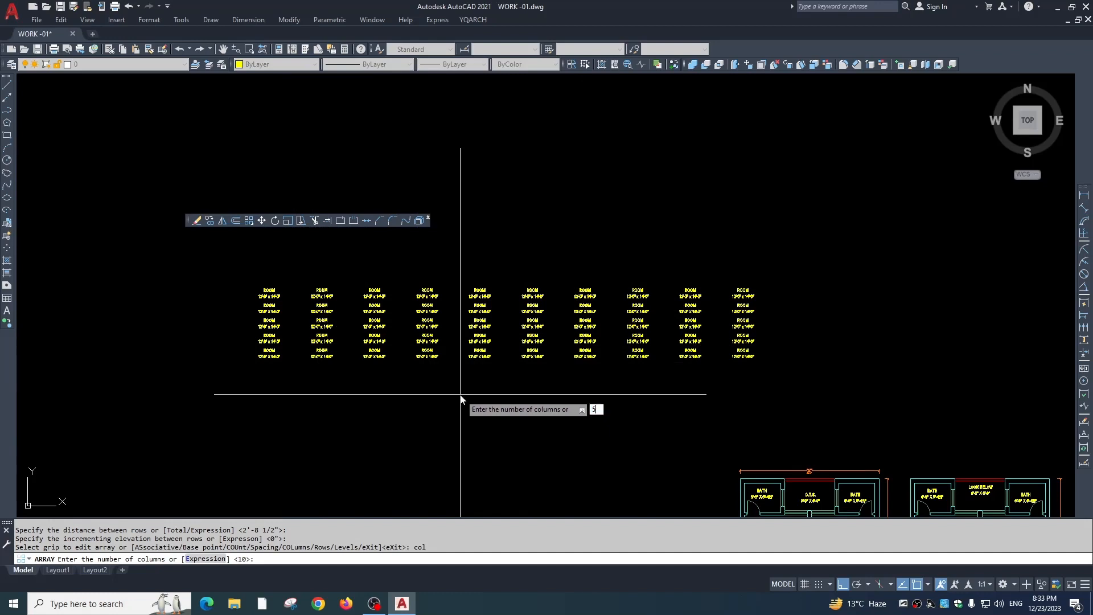
{"action": "key", "text": "Return"}
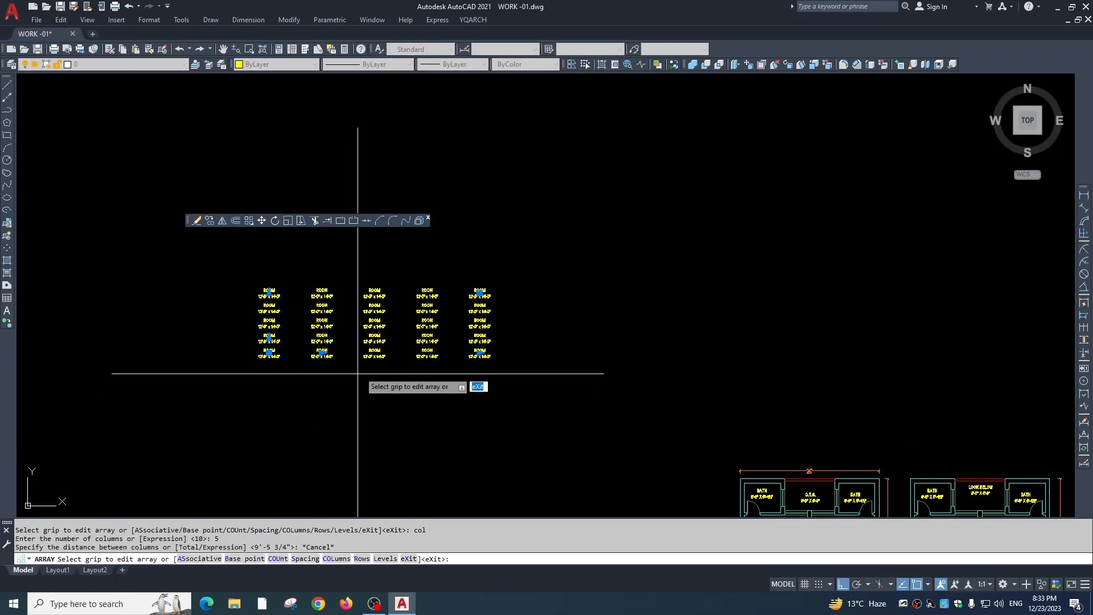
{"action": "key", "text": "Escape"}
{"action": "key", "text": "Return"}
- Create a polar array of the whole ROOM label block around a center point below it
{"action": "key", "text": "Return"}
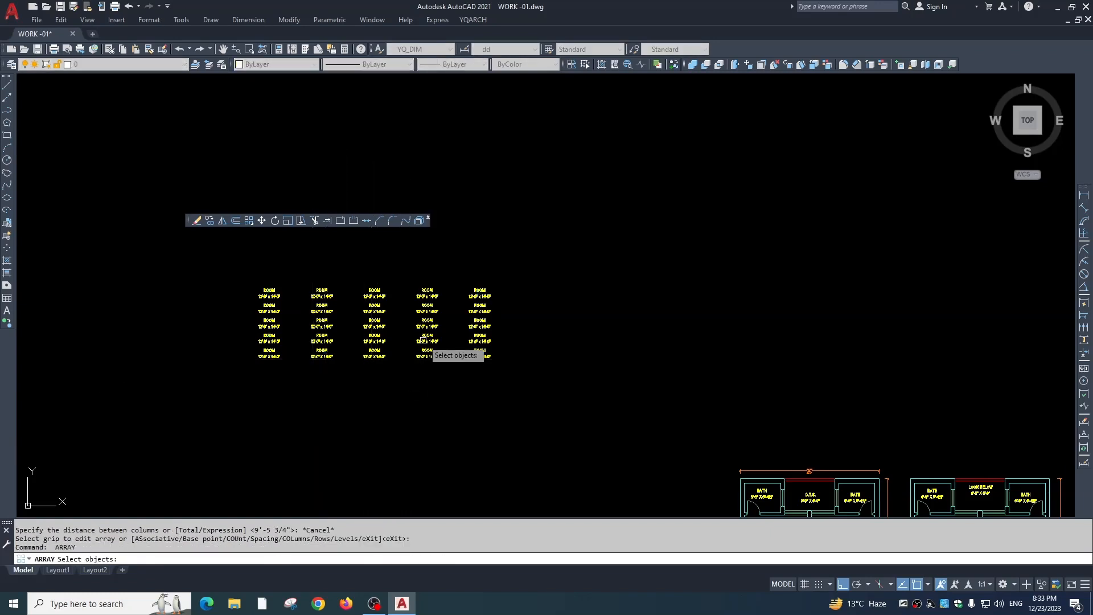
{"action": "left_click", "coordinate": [327, 356]}
{"action": "scroll", "coordinate": [340, 396], "scroll_direction": "down", "scroll_amount": 2}
{"action": "middle_click_drag", "start_coordinate": [325, 414], "coordinate": [377, 303]}
{"action": "key", "text": "Return"}
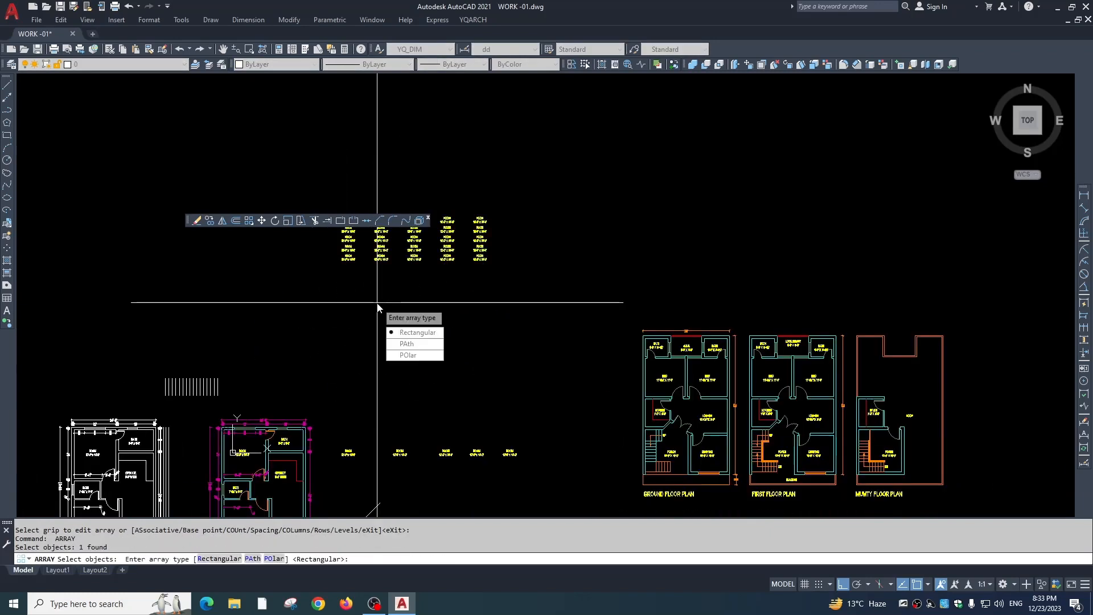
{"action": "left_click", "coordinate": [405, 356]}
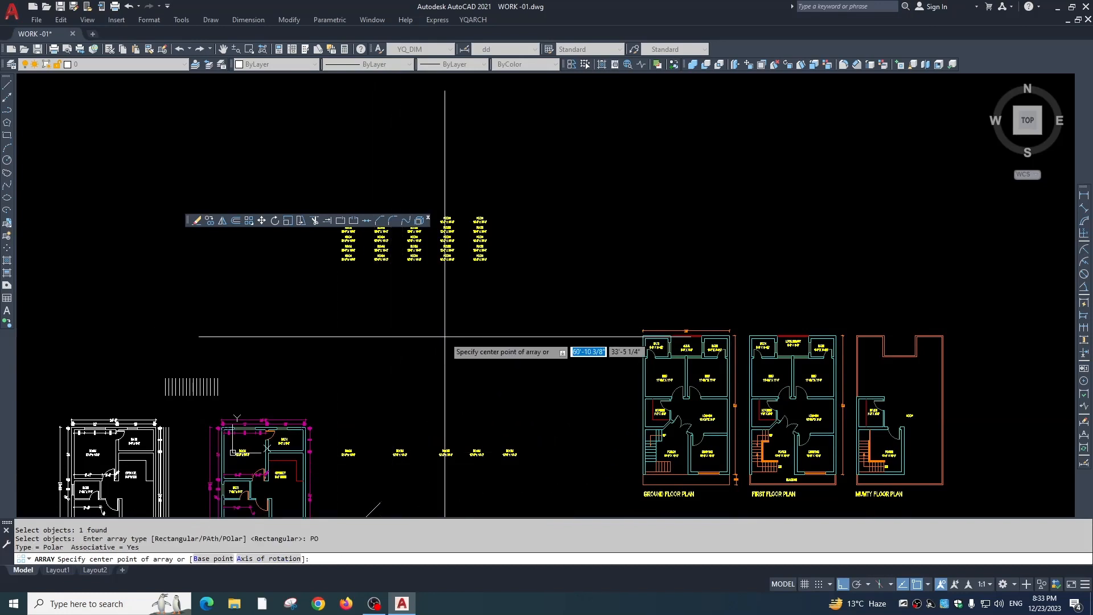
{"action": "left_click", "coordinate": [404, 331]}
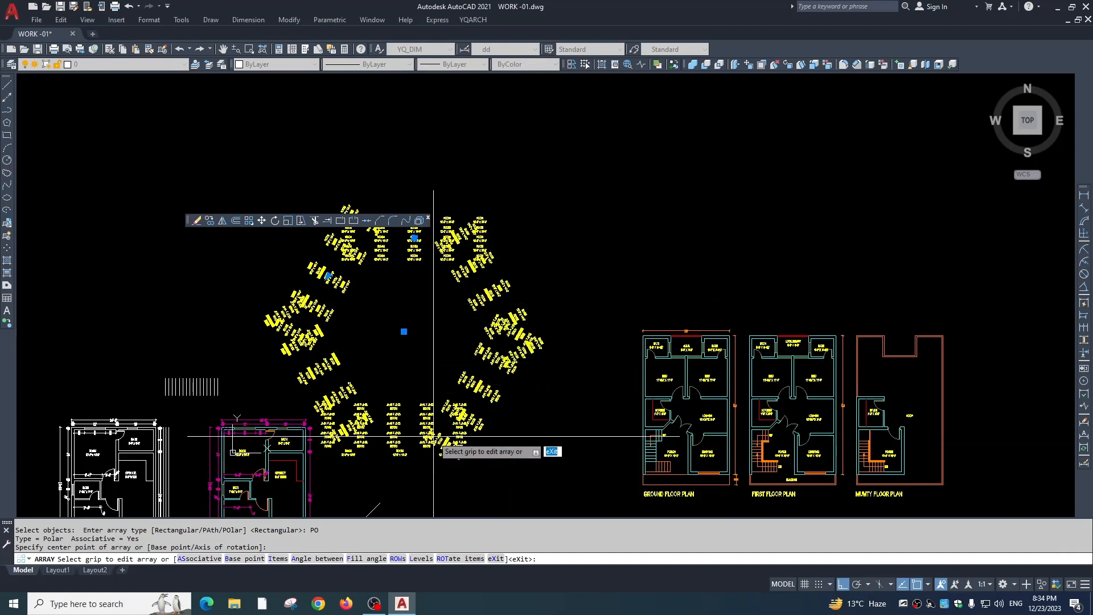
{"action": "key", "text": "Escape"}
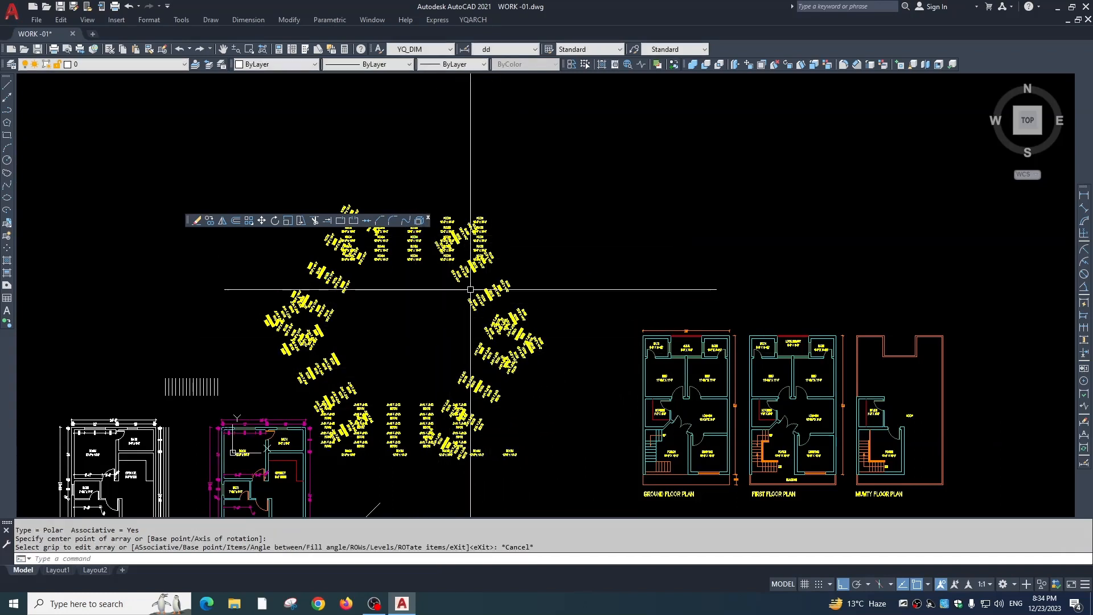
- Erase the polar array of ROOM label blocks
{"action": "left_click", "coordinate": [471, 307]}
{"action": "type", "text": "e"}
{"action": "key", "text": "space"}
{"action": "left_click", "coordinate": [464, 324]}
{"action": "left_click", "coordinate": [479, 299]}
{"action": "left_click", "coordinate": [485, 296]}
{"action": "left_click", "coordinate": [485, 296]}
{"action": "key", "text": "space"}
{"action": "key", "text": "space"}
- Draw a small circle in the empty area above and beside the colored plan
{"action": "scroll", "coordinate": [456, 326], "scroll_direction": "down", "scroll_amount": 2}
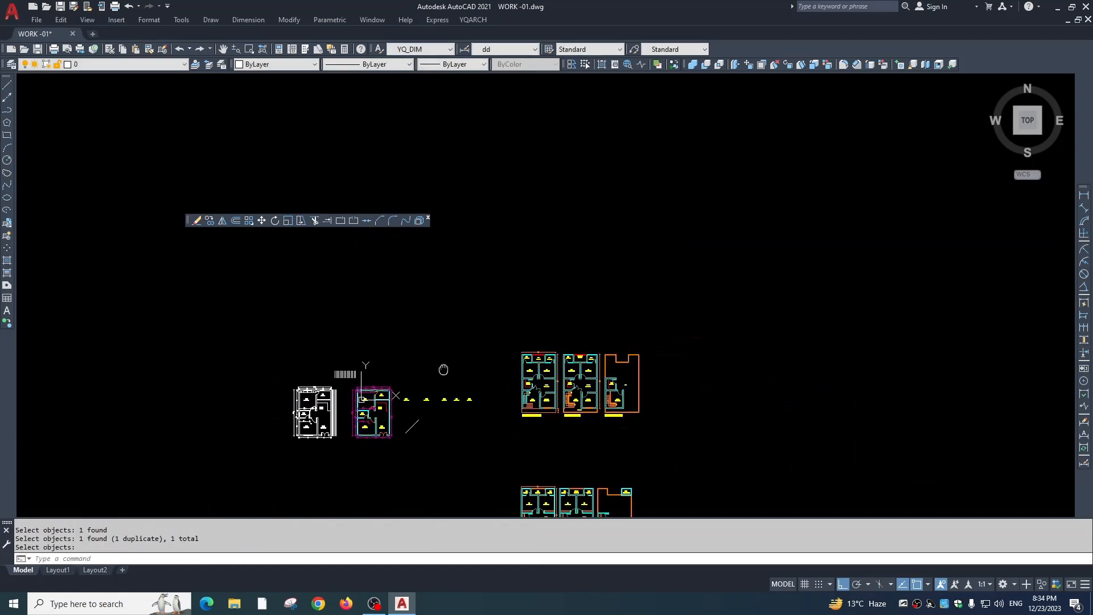
{"action": "scroll", "coordinate": [388, 331], "scroll_direction": "up", "scroll_amount": 4}
{"action": "scroll", "coordinate": [481, 274], "scroll_direction": "up", "scroll_amount": 2}
{"action": "type", "text": "c"}
{"action": "key", "text": "space"}
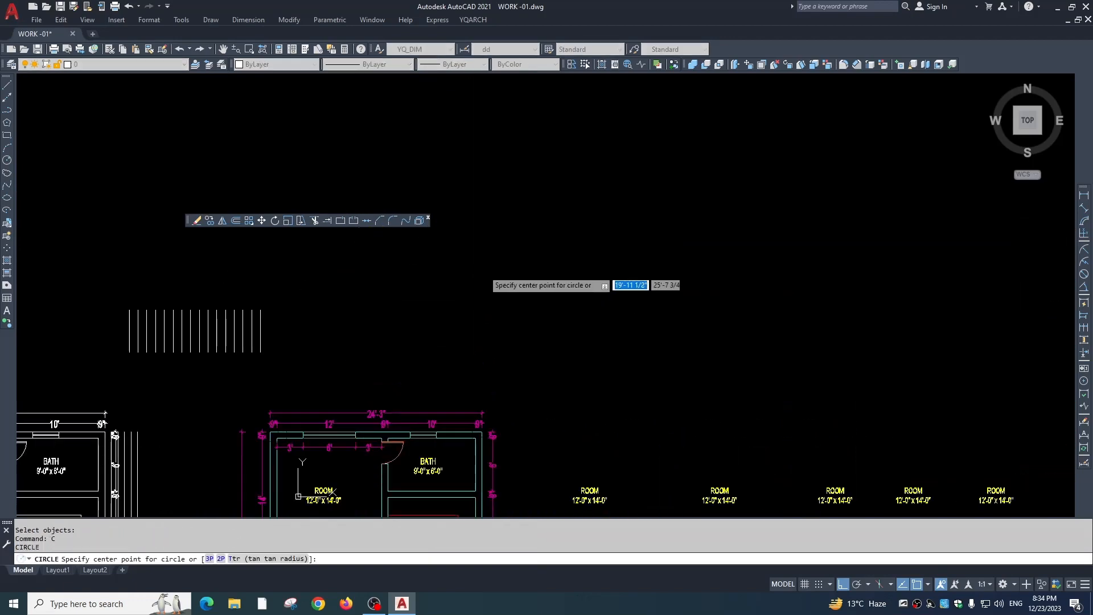
{"action": "left_click", "coordinate": [538, 269]}
{"action": "left_click", "coordinate": [538, 273]}
{"action": "key", "text": "Escape"}
{"action": "scroll", "coordinate": [547, 265], "scroll_direction": "up", "scroll_amount": 2}
{"action": "left_click", "coordinate": [550, 253]}
{"action": "left_click", "coordinate": [519, 301]}
{"action": "type", "text": "m"}
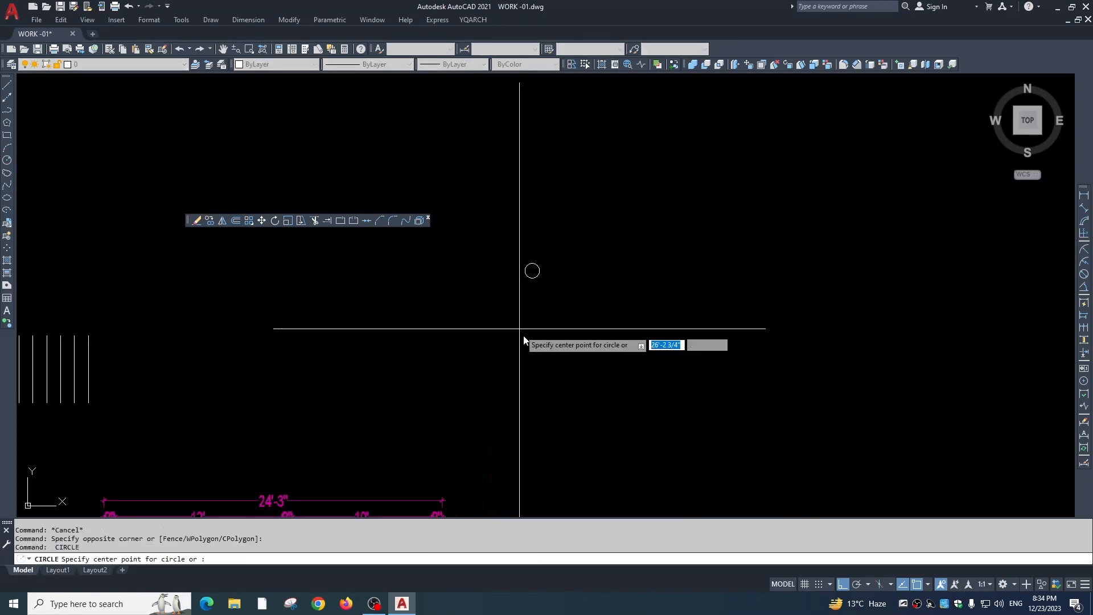
{"action": "left_click", "coordinate": [527, 342]}
{"action": "key", "text": "Escape"}
- Move the small circle horizontally to the right, into the open space above the row of ROOM labels
{"action": "scroll", "coordinate": [606, 284], "scroll_direction": "down", "scroll_amount": 2}
{"action": "left_click", "coordinate": [580, 245]}
{"action": "left_click", "coordinate": [551, 306]}
{"action": "type", "text": "m"}
{"action": "key", "text": "space"}
{"action": "left_click", "coordinate": [560, 335]}
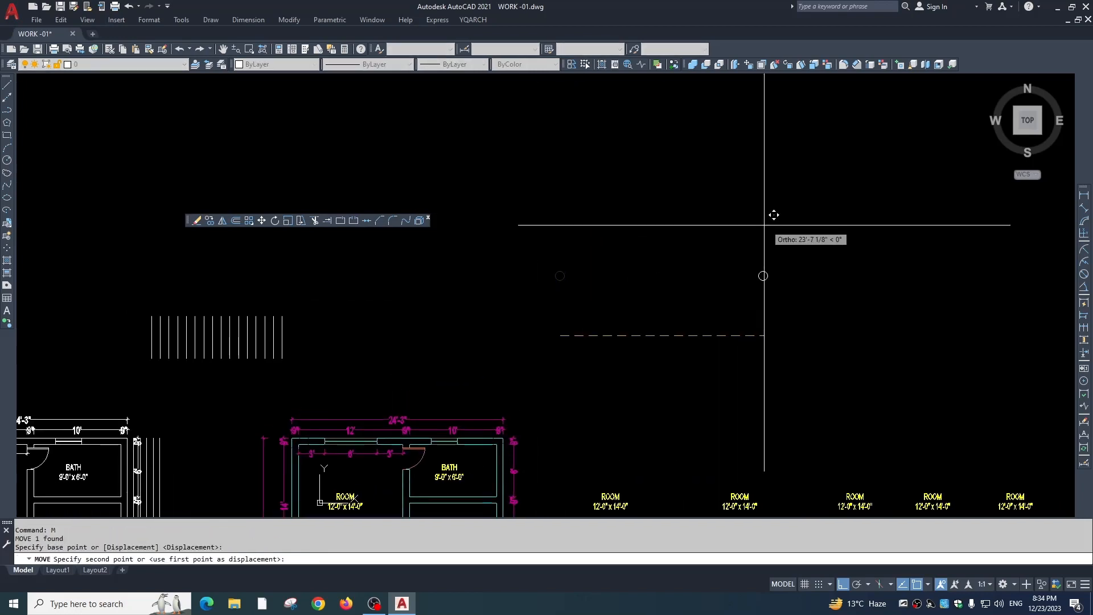
{"action": "left_click", "coordinate": [808, 224]}
{"action": "key", "text": "Escape"}
- Create a polar array of the small circle around a center point just below it
{"action": "middle_click_drag", "start_coordinate": [823, 283], "coordinate": [441, 327]}
{"action": "left_click", "coordinate": [483, 258]}
{"action": "left_click", "coordinate": [413, 335]}
{"action": "type", "text": "ar"}
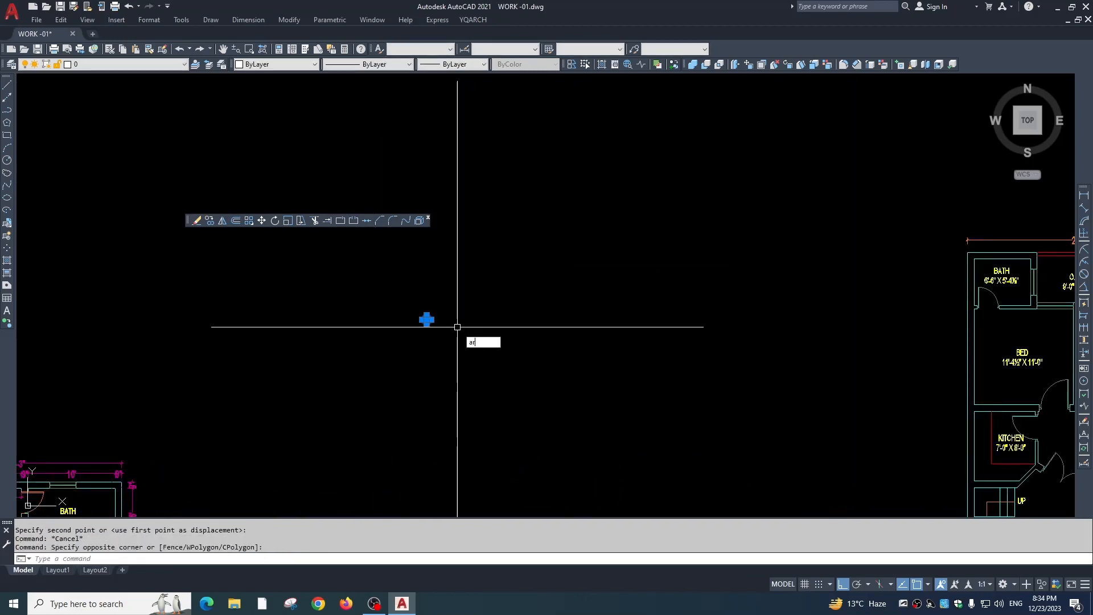
{"action": "key", "text": "space"}
{"action": "left_click", "coordinate": [486, 381]}
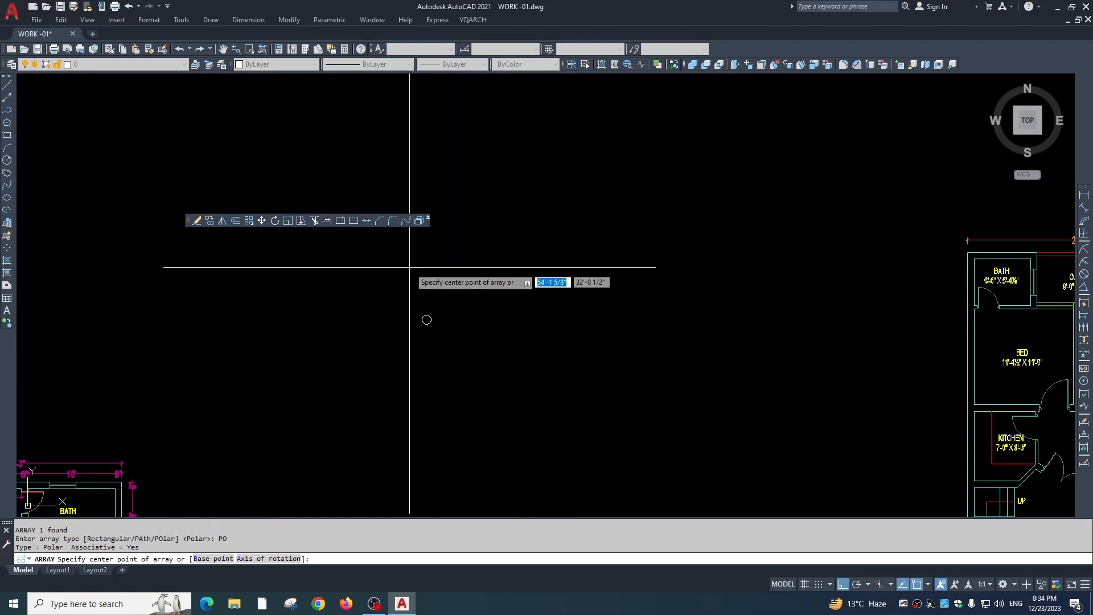
{"action": "middle_click_drag", "start_coordinate": [427, 353], "coordinate": [427, 370]}
{"action": "scroll", "coordinate": [427, 370], "scroll_direction": "down", "scroll_amount": 2}
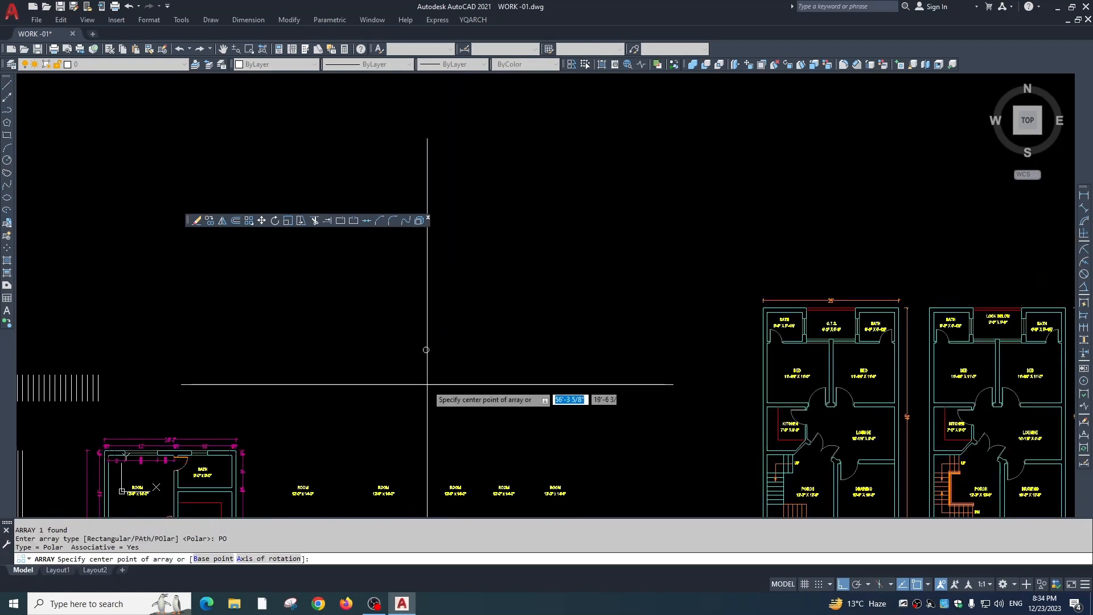
{"action": "left_click", "coordinate": [425, 372]}
{"action": "scroll", "coordinate": [418, 372], "scroll_direction": "up", "scroll_amount": 4}
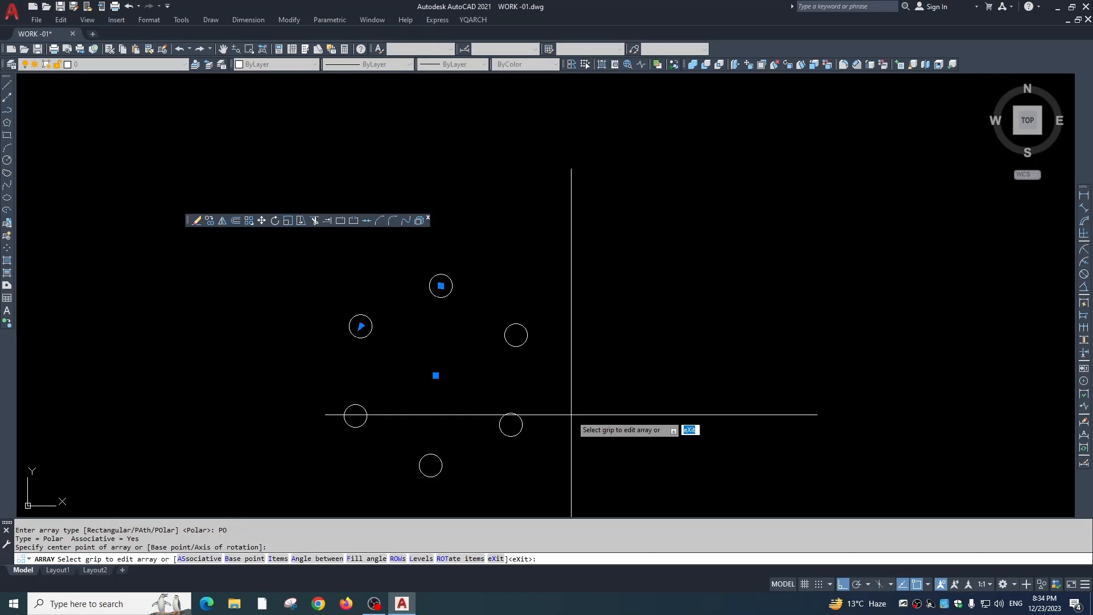
- Set the circle's polar array to 15 items and finish the array
{"action": "type", "text": "i"}
{"action": "key", "text": "Return"}
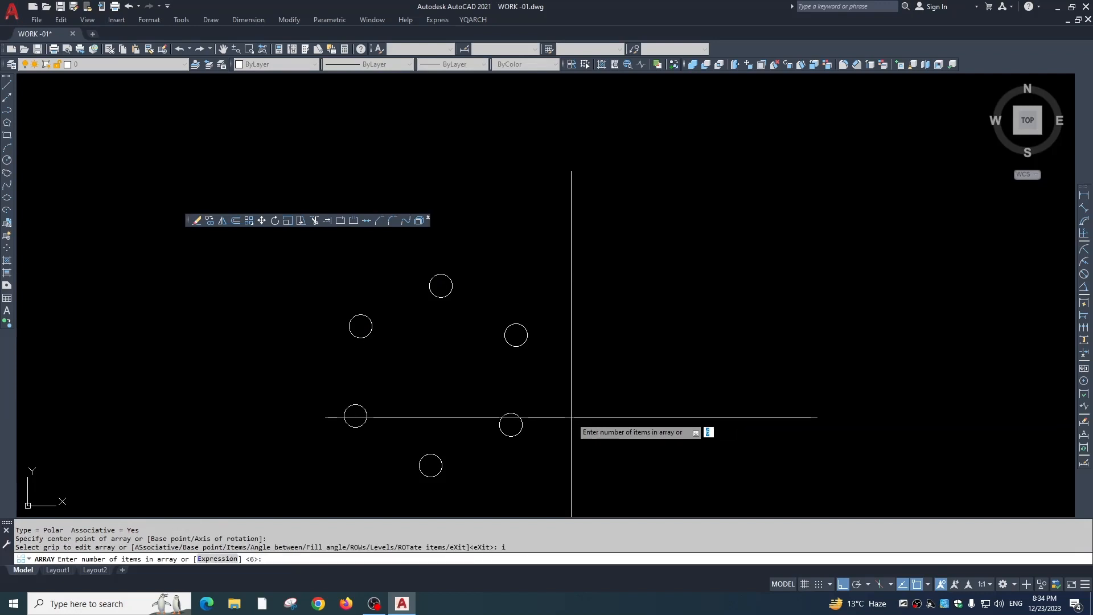
{"action": "key", "text": "Return"}
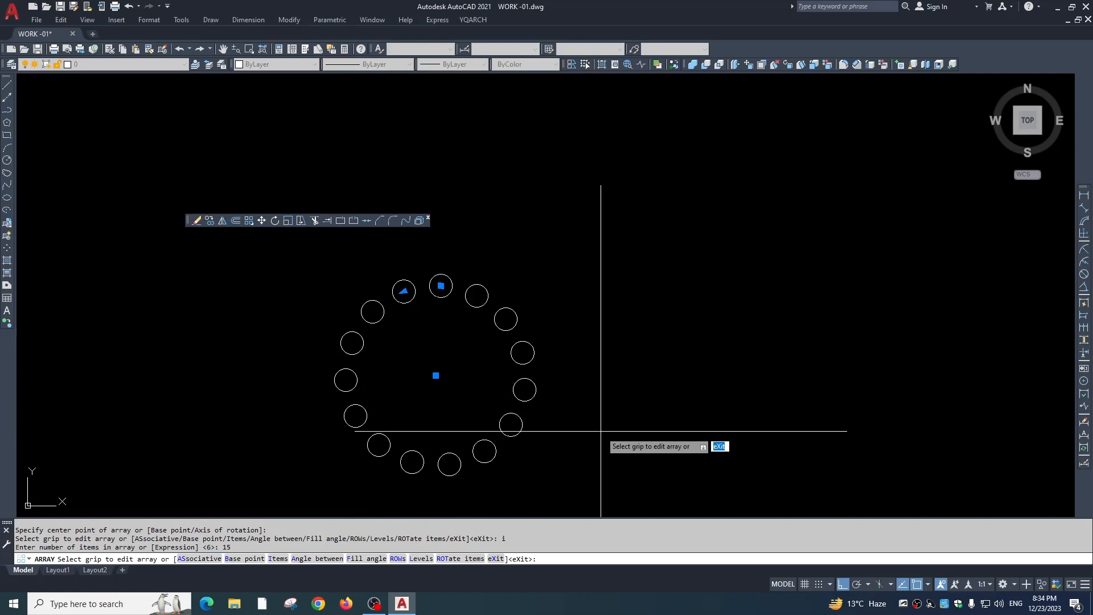
{"action": "key", "text": "Return"}
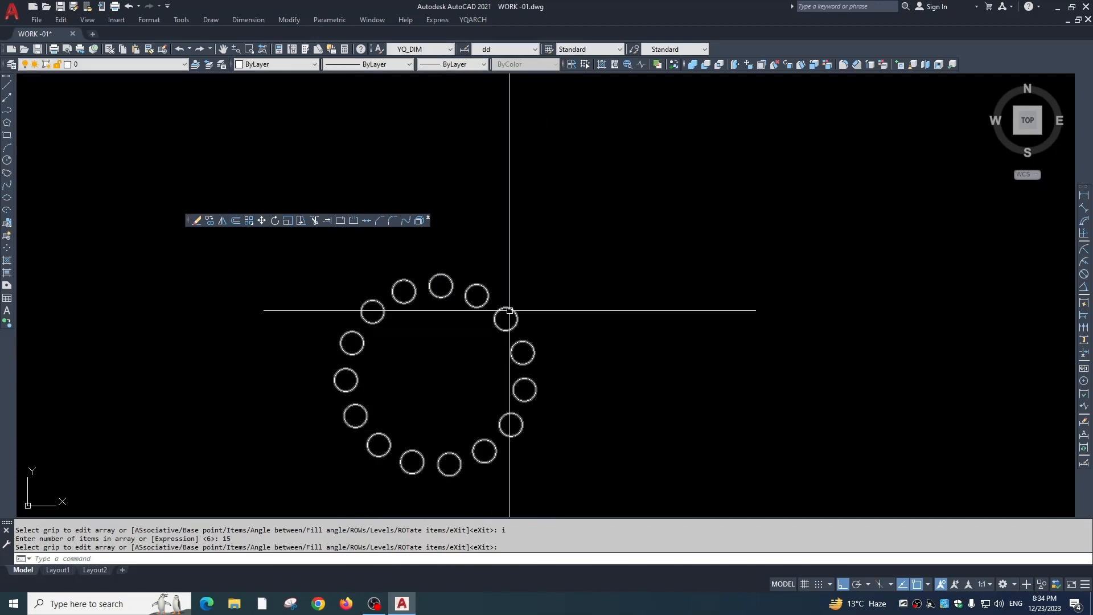
- Draw a small rectangle in the empty space beside the circular array of circles
{"action": "key", "text": "Return"}
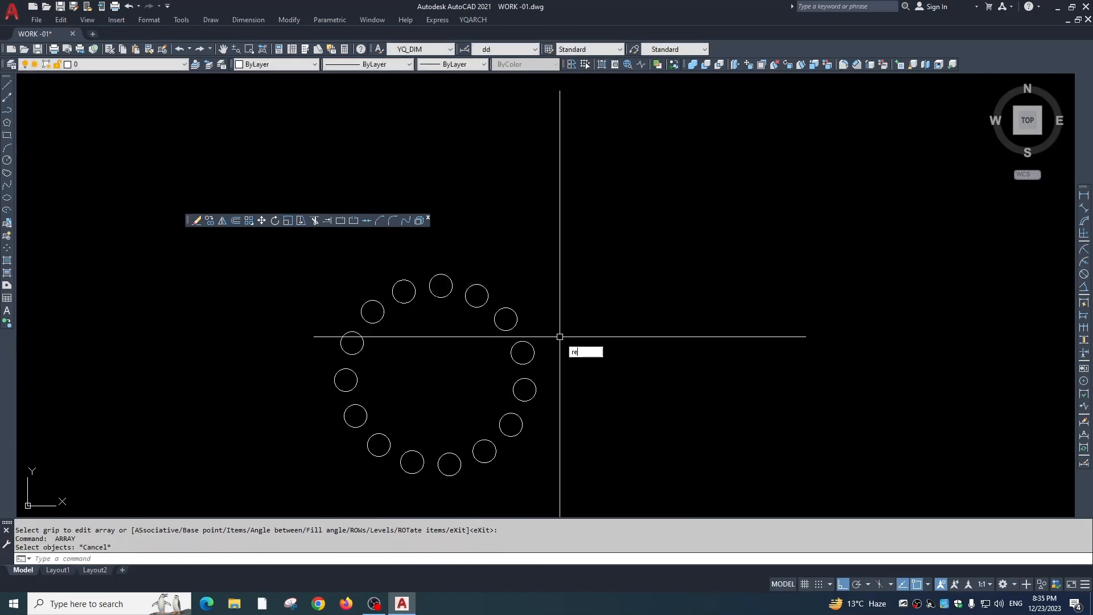
{"action": "key", "text": "Escape"}
{"action": "key", "text": "Escape"}
{"action": "type", "text": "rec"}
{"action": "key", "text": "Return"}
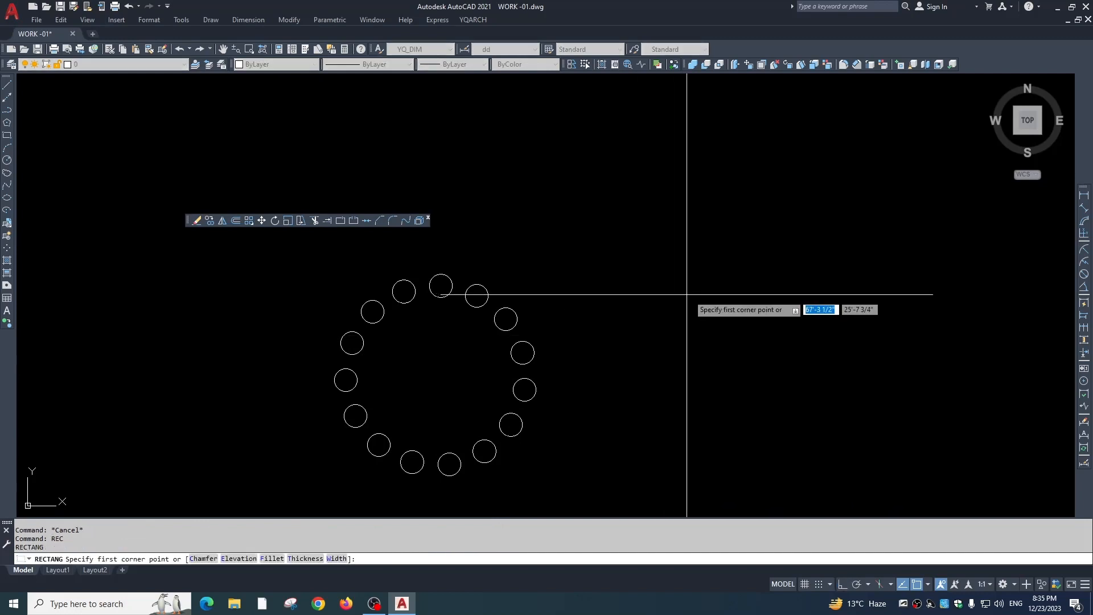
{"action": "left_click", "coordinate": [706, 298]}
{"action": "key", "text": "Escape"}
{"action": "key", "text": "Escape"}
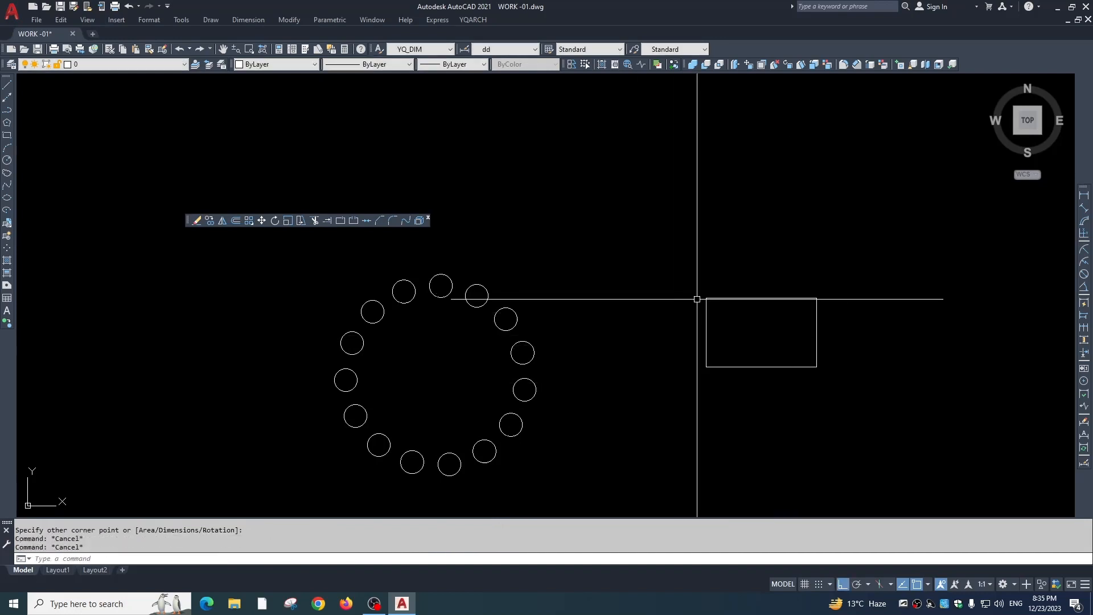
- Draw a tiny circle just above the upper-left corner of the rectangle
{"action": "scroll", "coordinate": [697, 299], "scroll_direction": "up", "scroll_amount": 2}
{"action": "key", "text": "Escape"}
{"action": "scroll", "coordinate": [712, 296], "scroll_direction": "up", "scroll_amount": 2}
{"action": "type", "text": "c"}
{"action": "key", "text": "Return"}
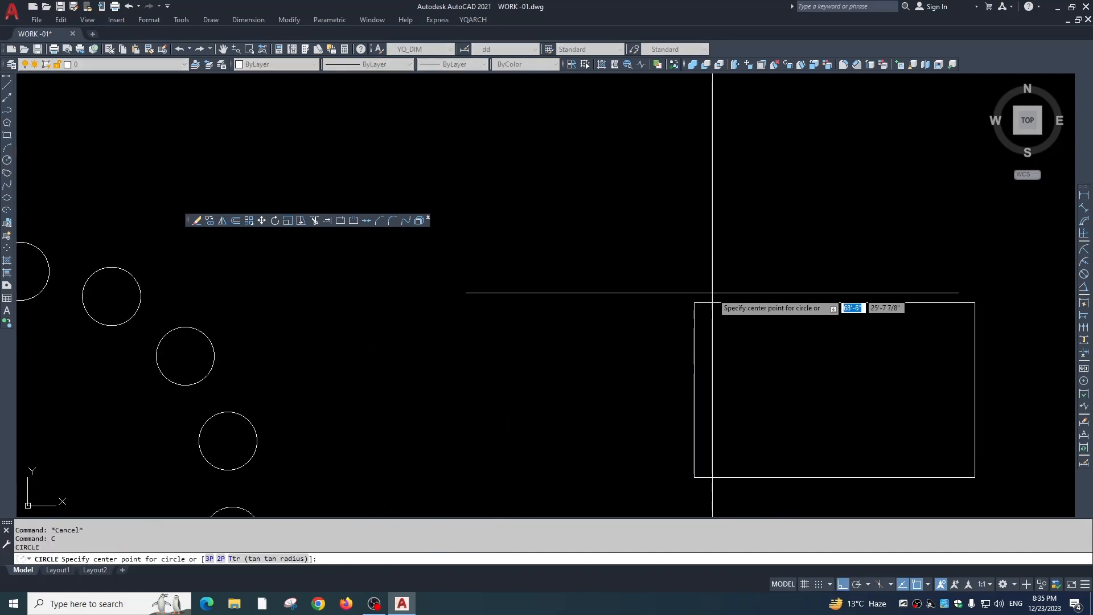
{"action": "left_click", "coordinate": [714, 291]}
{"action": "left_click", "coordinate": [723, 296]}
{"action": "key", "text": "Escape"}
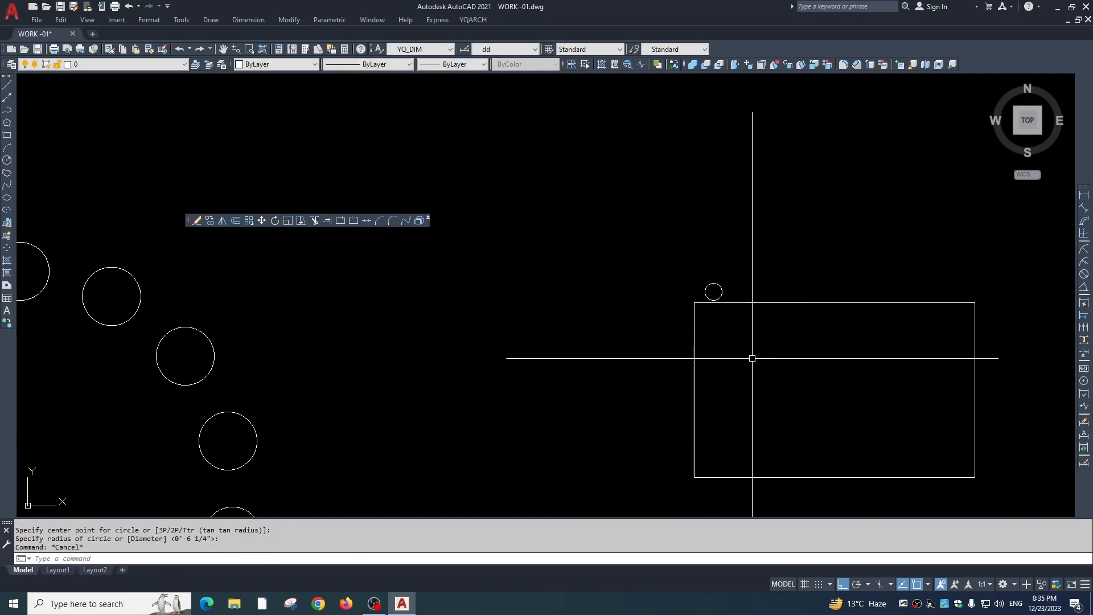
- Create a path array of the tiny circle along the rectangle's outline
{"action": "scroll", "coordinate": [649, 298], "scroll_direction": "up", "scroll_amount": 2}
{"action": "scroll", "coordinate": [494, 261], "scroll_direction": "down", "scroll_amount": 2}
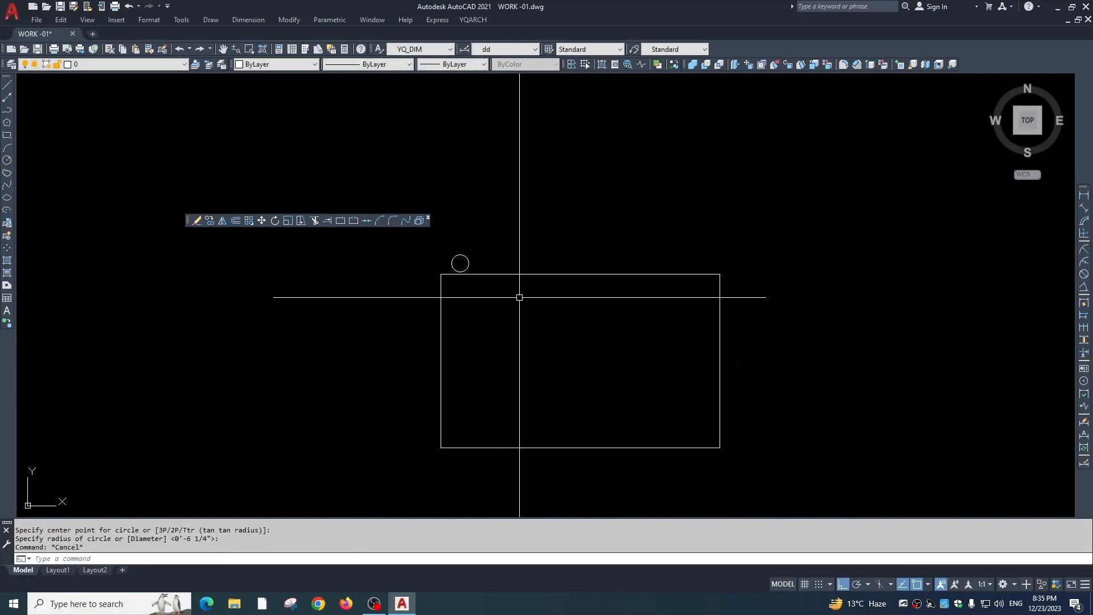
{"action": "left_click", "coordinate": [494, 252]}
{"action": "left_click", "coordinate": [440, 267]}
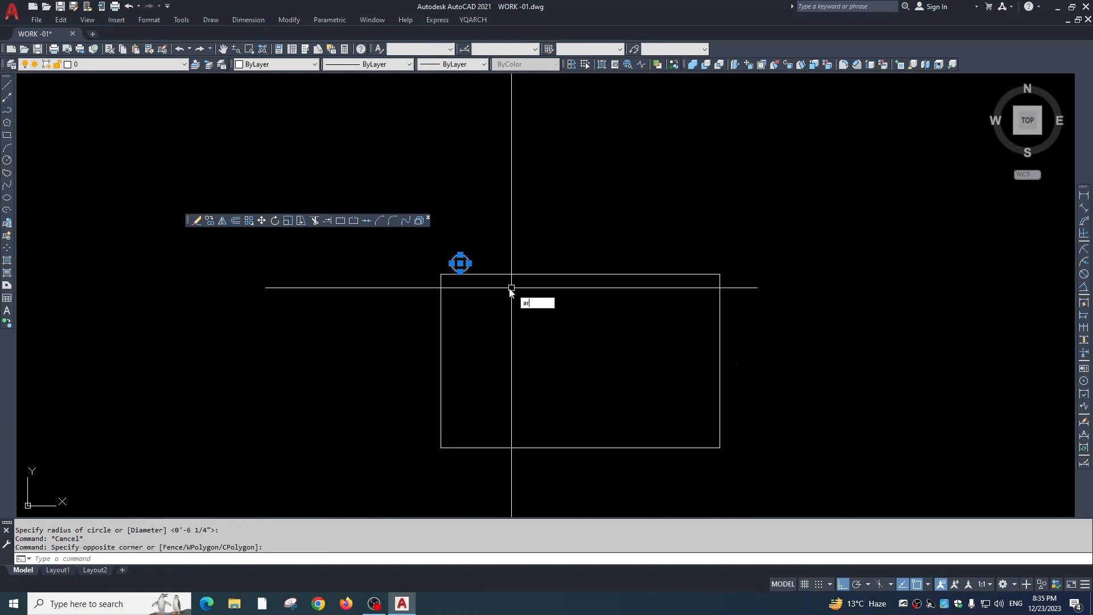
{"action": "type", "text": "ar"}
{"action": "key", "text": "Return"}
{"action": "left_click", "coordinate": [541, 324]}
{"action": "left_click", "coordinate": [514, 274]}
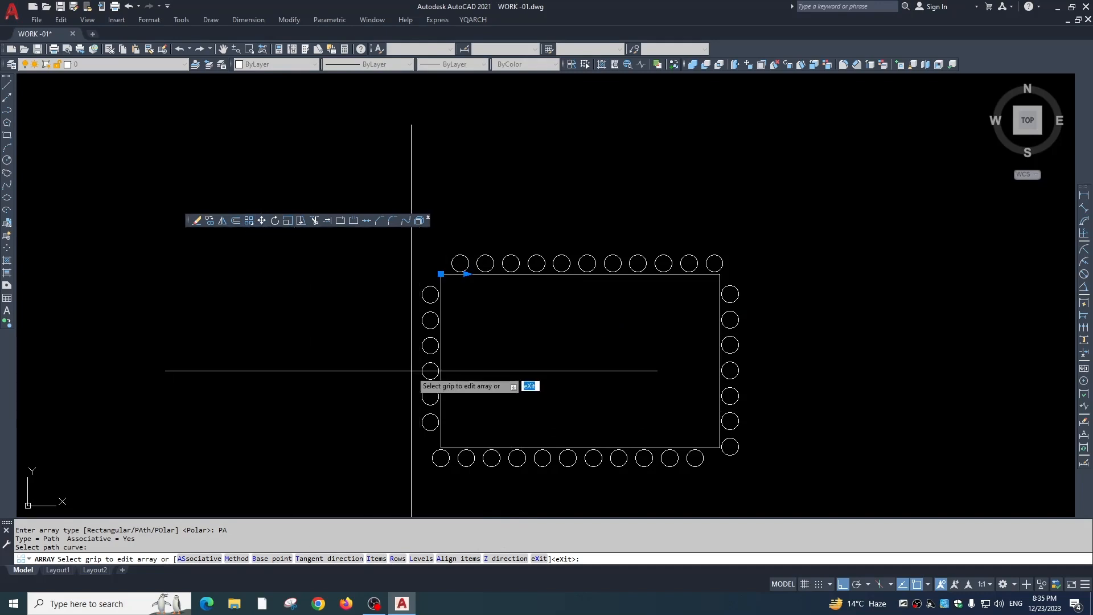
{"action": "key", "text": "Escape"}
{"action": "key", "text": "Escape"}
- Move the polar array of circles horizontally past the rectangle, into the open space before the ground floor plan
{"action": "scroll", "coordinate": [438, 333], "scroll_direction": "down", "scroll_amount": 2}
{"action": "middle_click_drag", "start_coordinate": [438, 333], "coordinate": [460, 259]}
{"action": "key", "text": "Escape"}
{"action": "scroll", "coordinate": [326, 381], "scroll_direction": "down", "scroll_amount": 2}
{"action": "middle_click_drag", "start_coordinate": [327, 381], "coordinate": [453, 326]}
{"action": "left_click", "coordinate": [383, 323]}
{"action": "left_click", "coordinate": [344, 299]}
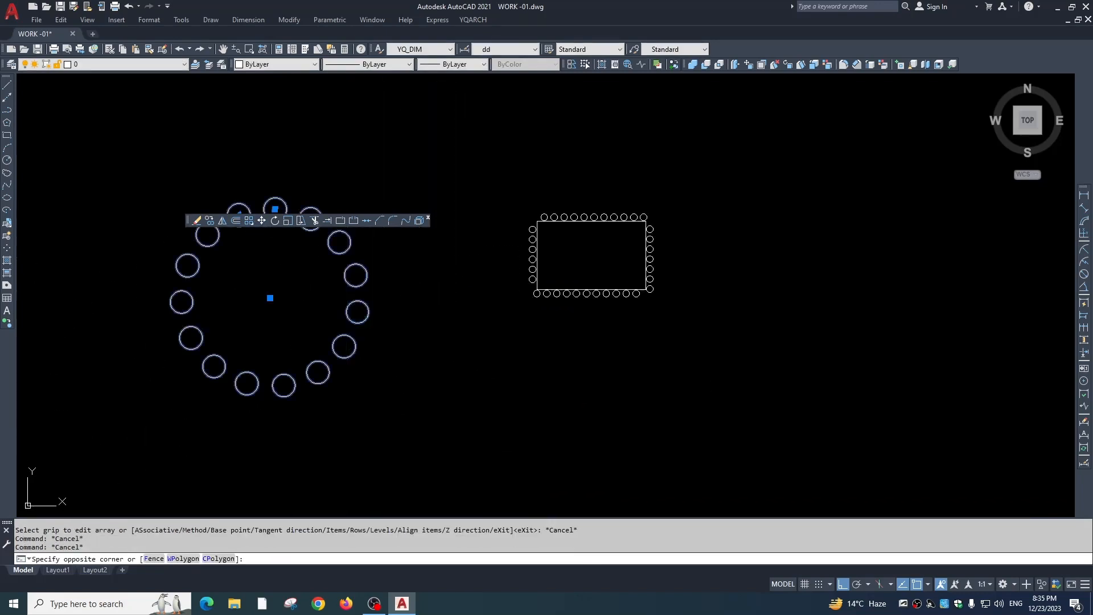
{"action": "type", "text": "co"}
{"action": "key", "text": "Return"}
{"action": "scroll", "coordinate": [415, 439], "scroll_direction": "down", "scroll_amount": 3}
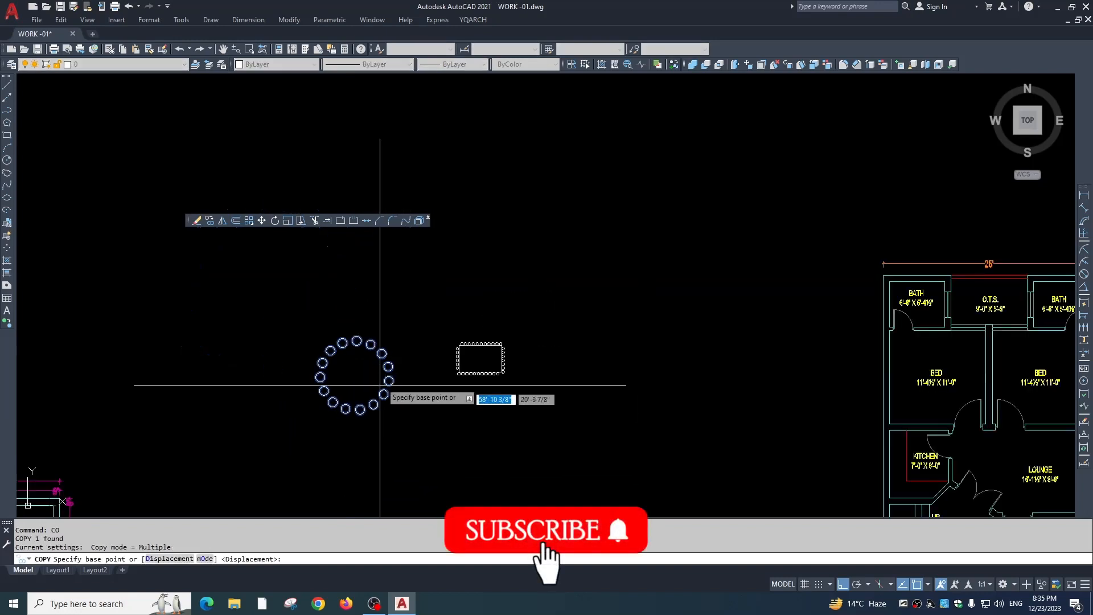
{"action": "key", "text": "Escape"}
{"action": "type", "text": "m"}
{"action": "key", "text": "Return"}
{"action": "left_click", "coordinate": [422, 469]}
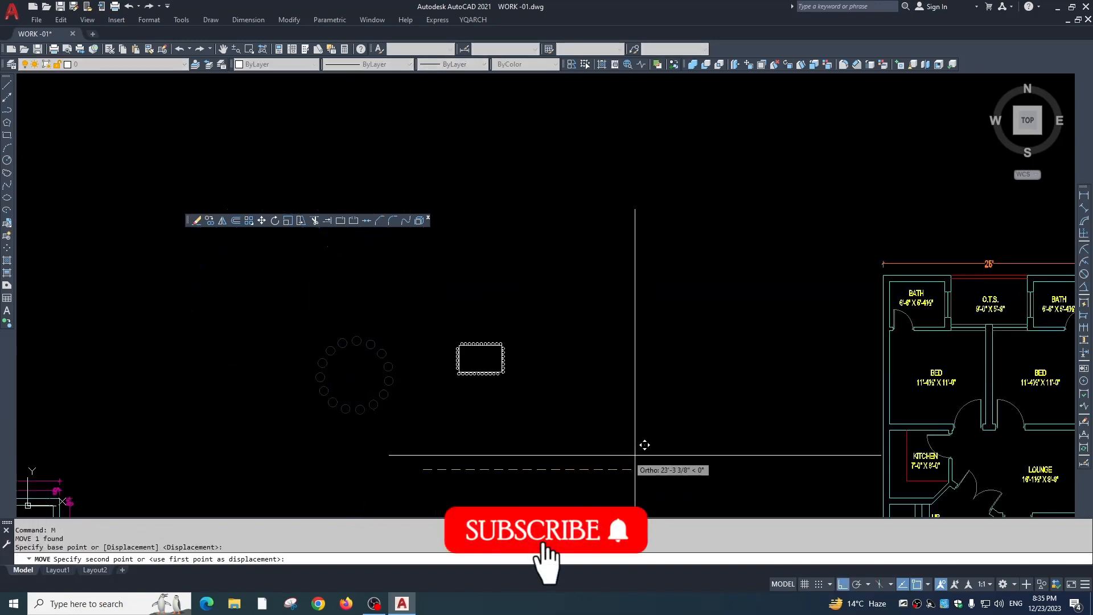
{"action": "left_click", "coordinate": [733, 446]}
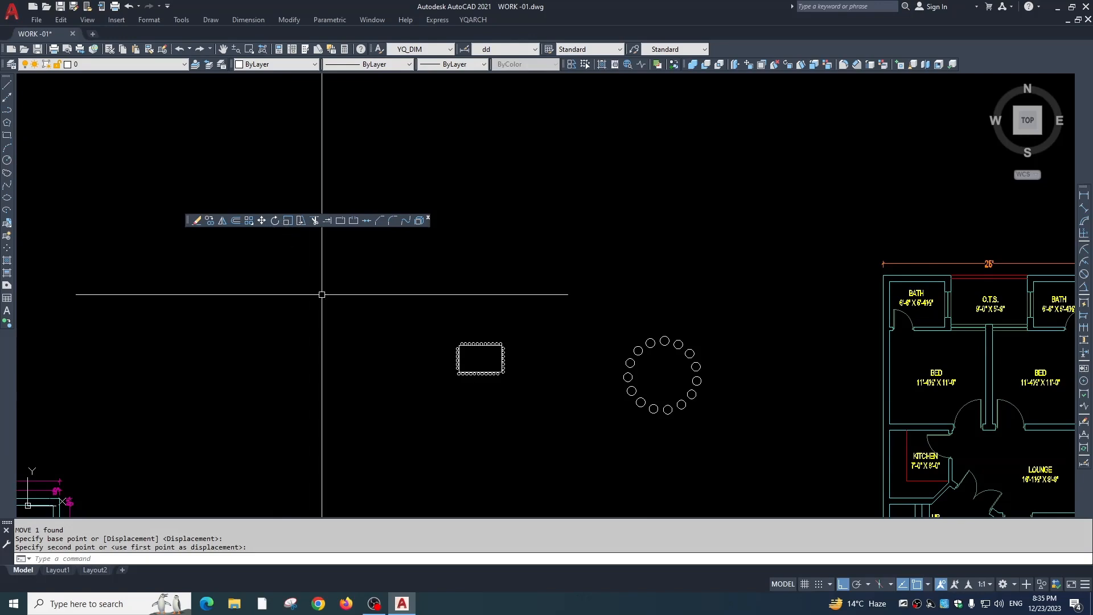
- Rotate the ROOM label nearest the colored plan by 90 degrees so it reads vertically
{"action": "scroll", "coordinate": [342, 319], "scroll_direction": "down", "scroll_amount": 3}
{"action": "scroll", "coordinate": [411, 357], "scroll_direction": "up", "scroll_amount": 6}
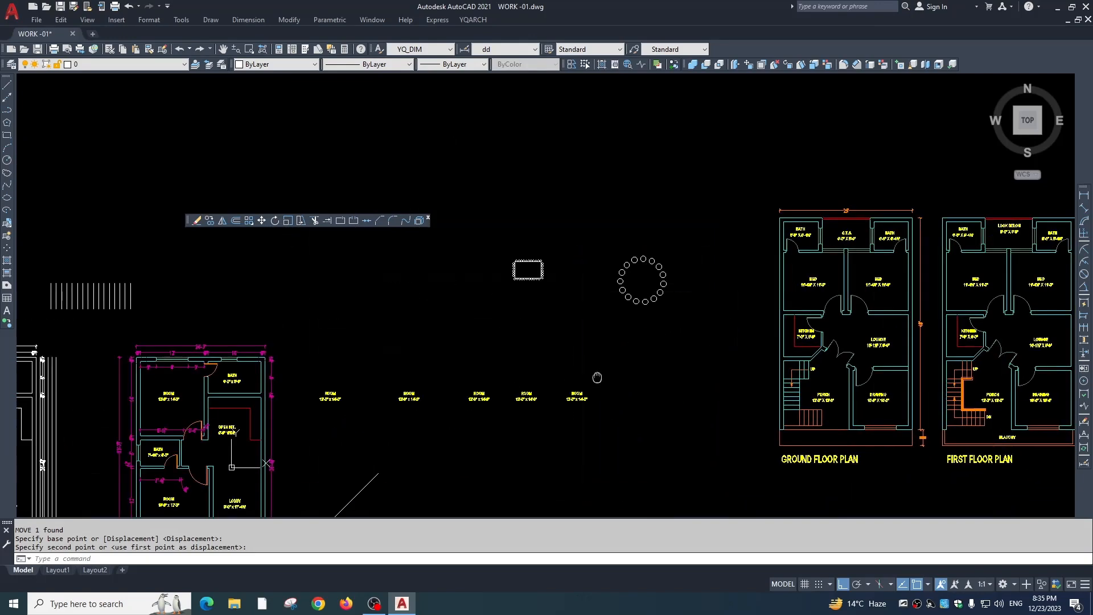
{"action": "left_click", "coordinate": [486, 346]}
{"action": "left_click", "coordinate": [482, 452]}
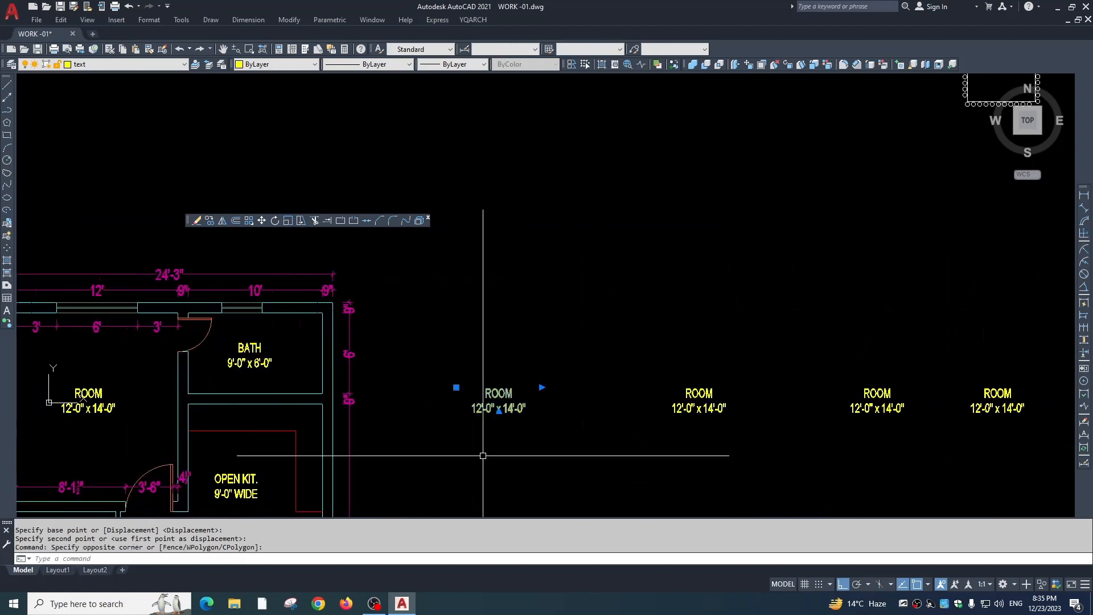
{"action": "key", "text": "Return"}
{"action": "left_click", "coordinate": [488, 401]}
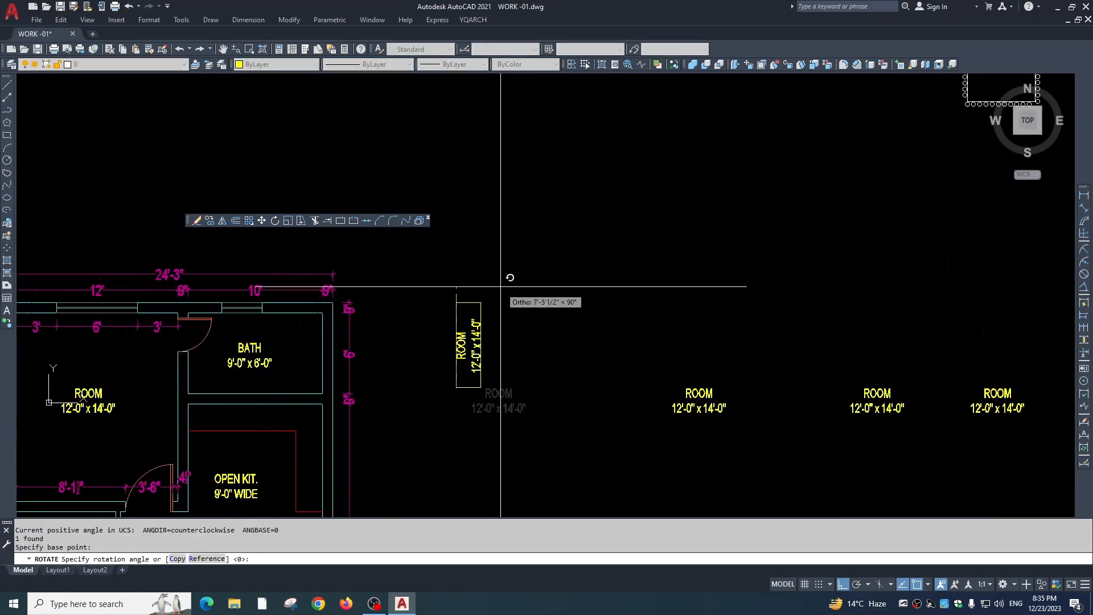
{"action": "left_click", "coordinate": [502, 284]}
- Rotate the vertical ROOM label by another 90 degrees so it lies upside down
{"action": "left_click", "coordinate": [499, 330]}
{"action": "left_click", "coordinate": [474, 348]}
{"action": "key", "text": "Return"}
{"action": "left_click", "coordinate": [469, 345]}
{"action": "left_click", "coordinate": [483, 257]}
- Rotate the upside-down ROOM label by 270 degrees so it stands vertically
{"action": "left_click", "coordinate": [415, 384]}
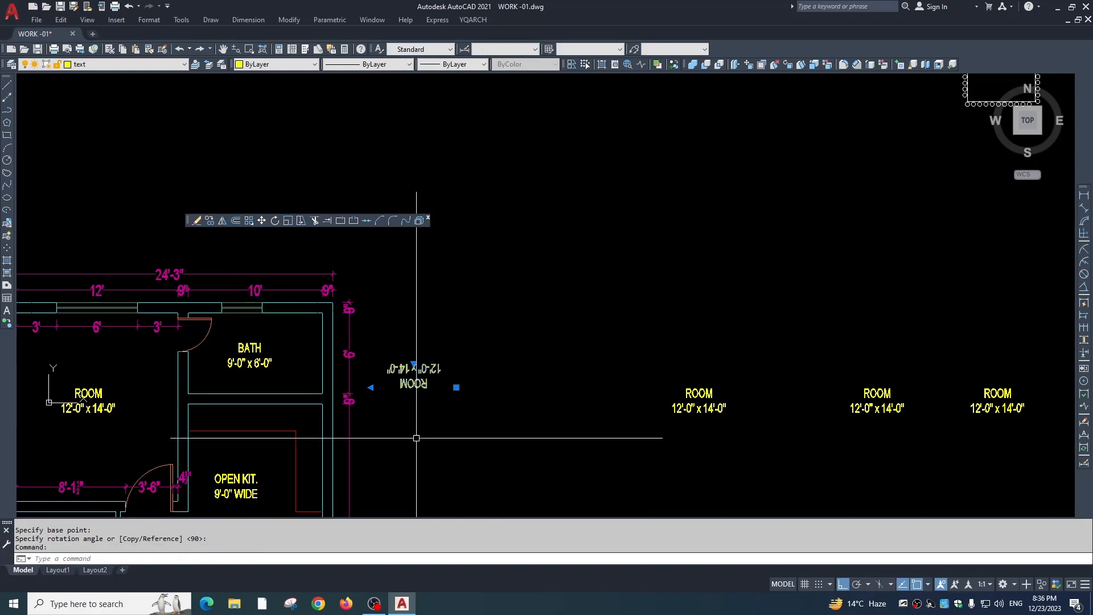
{"action": "key", "text": "Return"}
{"action": "left_click", "coordinate": [446, 390]}
{"action": "left_click", "coordinate": [443, 459]}
- Rotate the vertical ROOM label by 270 degrees back to its upright horizontal reading, and end the Rotate command
{"action": "key", "text": "Return"}
{"action": "left_click", "coordinate": [484, 374]}
{"action": "left_click", "coordinate": [447, 400]}
{"action": "key", "text": "Return"}
{"action": "left_click", "coordinate": [475, 384]}
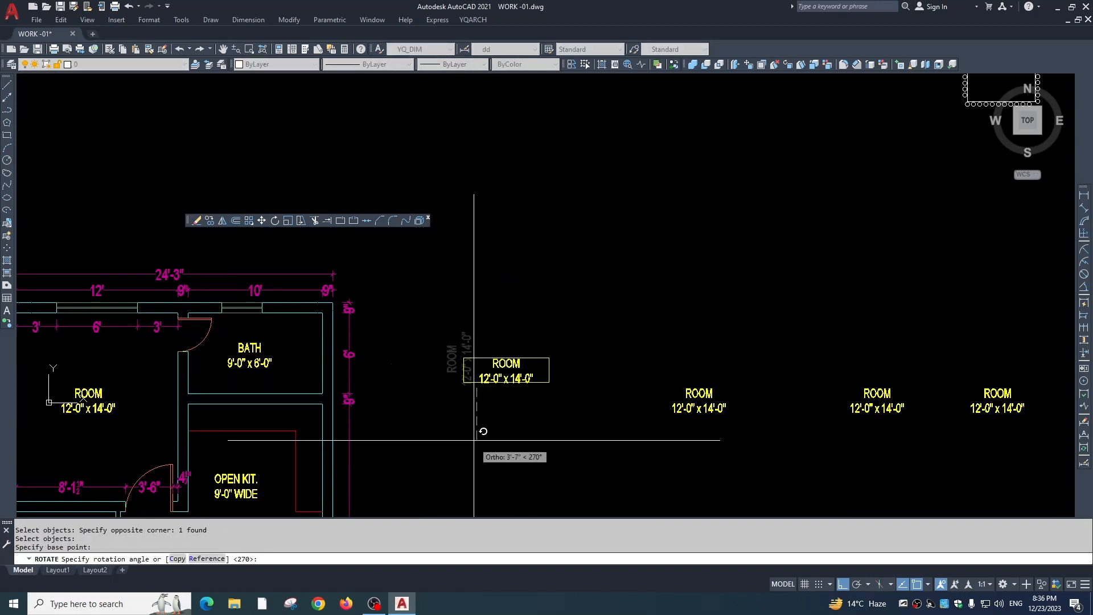
{"action": "left_click", "coordinate": [476, 440]}
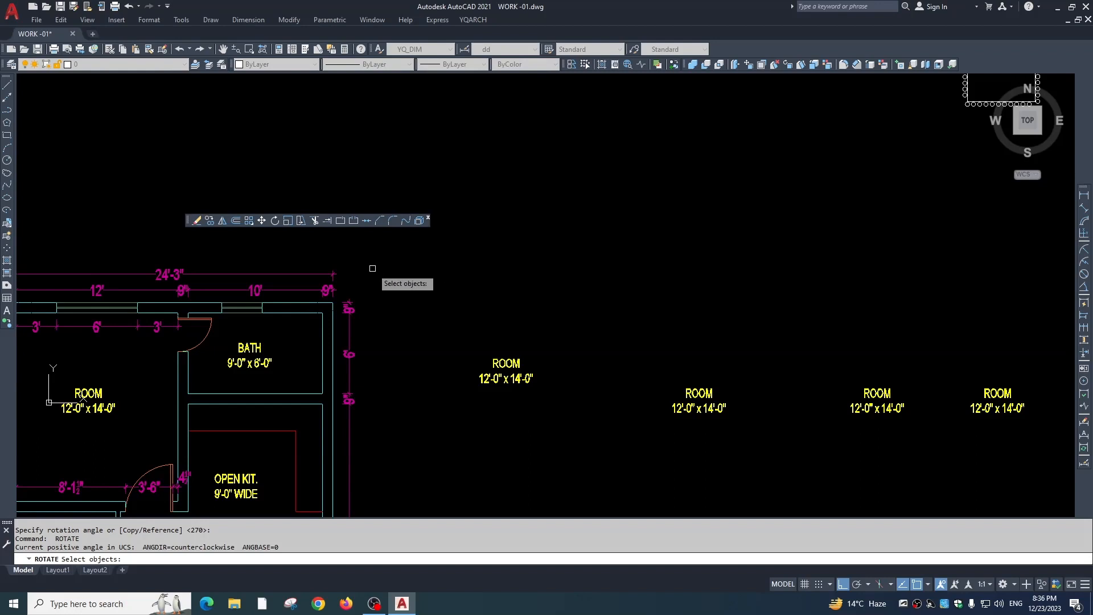
{"action": "key", "text": "Escape"}
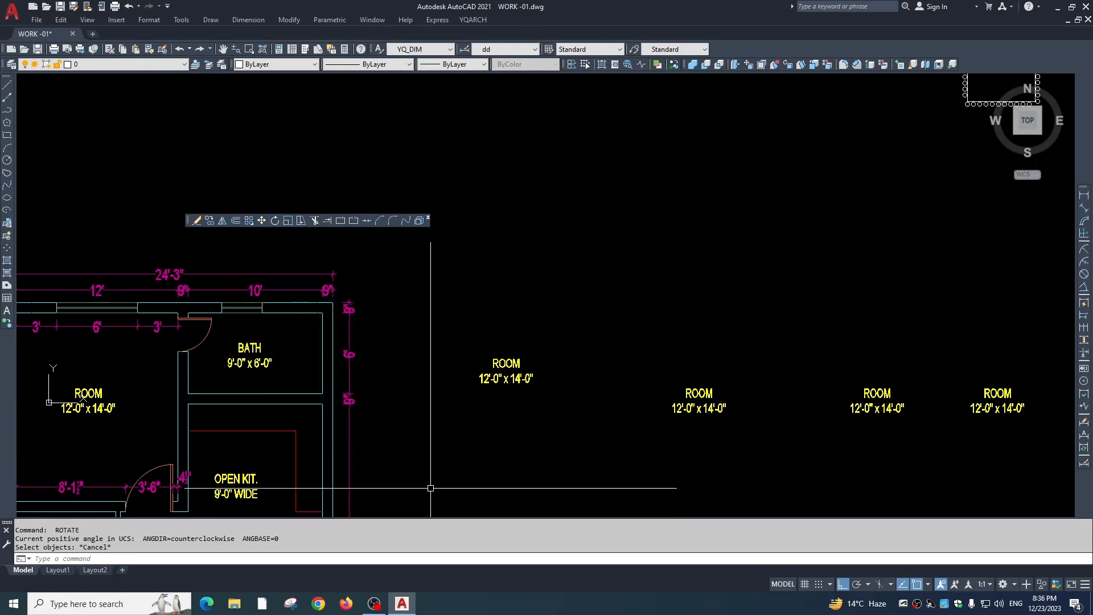
{"action": "key", "text": "Escape"}
- Scale the ROOM label nearest the colored plan by a factor of 2 about a point within the text
{"action": "middle_click_drag", "start_coordinate": [498, 424], "coordinate": [458, 356]}
{"action": "scroll", "coordinate": [466, 327], "scroll_direction": "up", "scroll_amount": 2}
{"action": "left_click", "coordinate": [497, 251]}
{"action": "left_click", "coordinate": [487, 281]}
{"action": "scroll", "coordinate": [507, 404], "scroll_direction": "down", "scroll_amount": 4}
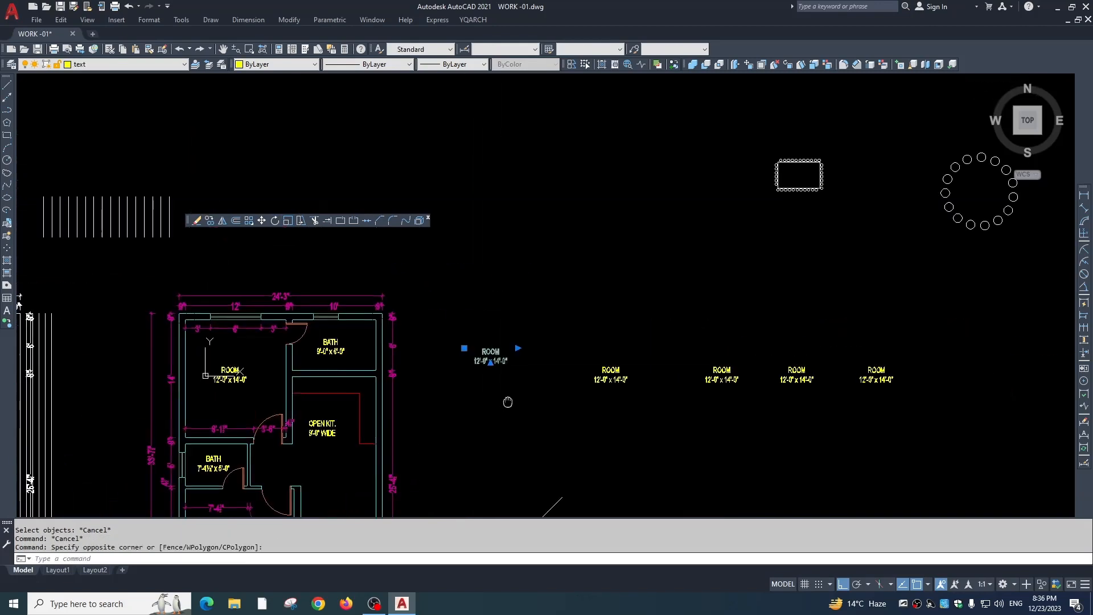
{"action": "scroll", "coordinate": [505, 358], "scroll_direction": "up", "scroll_amount": 10}
{"action": "mouse_move", "coordinate": [508, 403]}
{"action": "middle_mouse_down"}
{"action": "mouse_move", "coordinate": [512, 320]}
{"action": "mouse_move", "coordinate": [500, 310]}
{"action": "middle_mouse_up"}
{"action": "scroll", "coordinate": [505, 378], "scroll_direction": "down", "scroll_amount": 2}
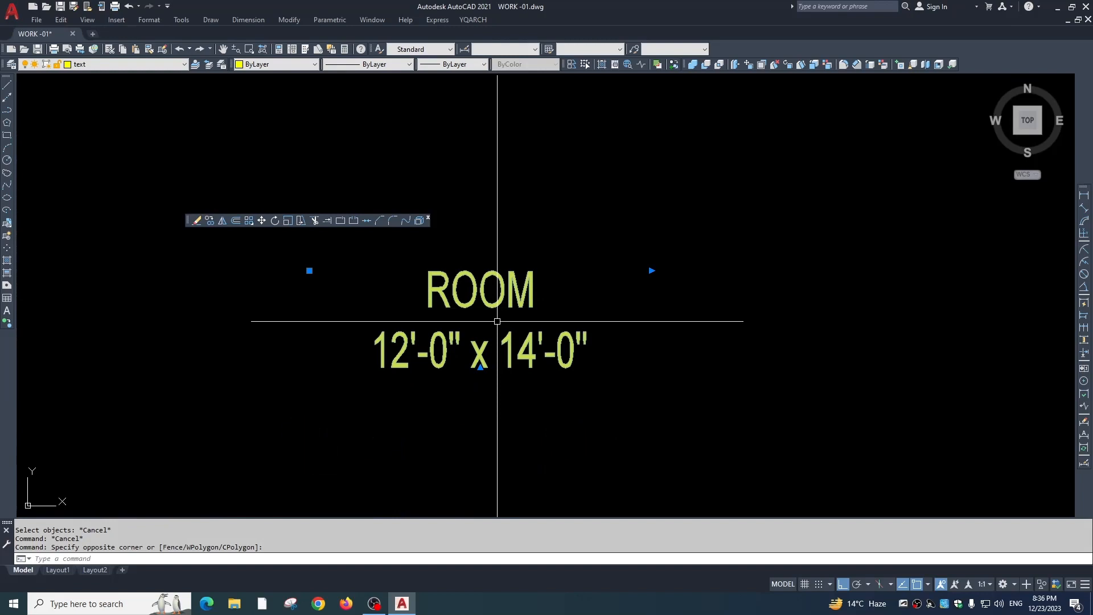
{"action": "type", "text": "c"}
{"action": "key", "text": "Return"}
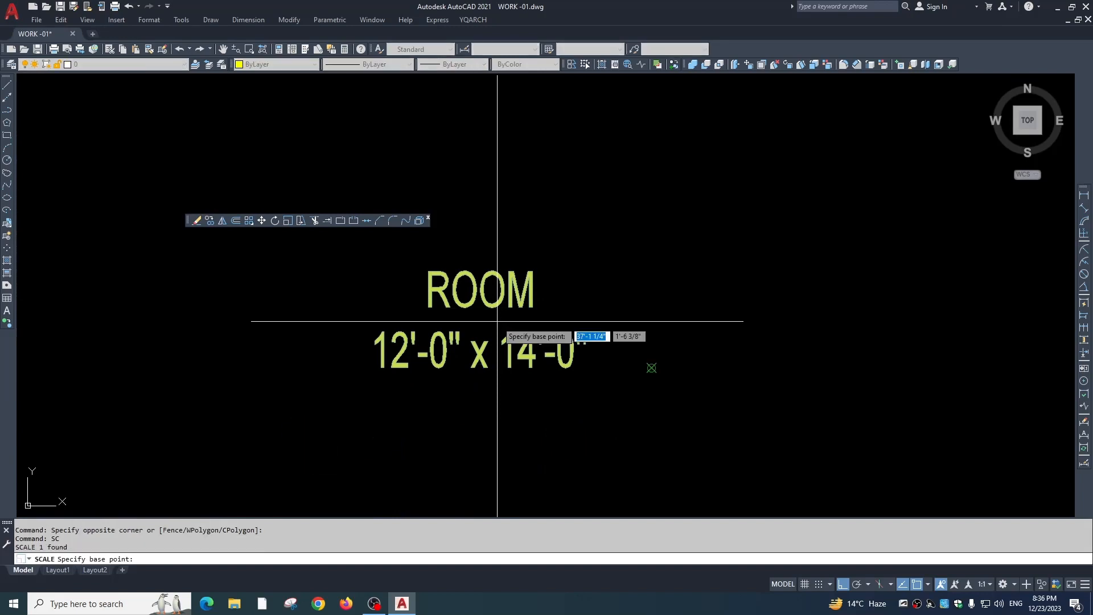
{"action": "left_click", "coordinate": [501, 330]}
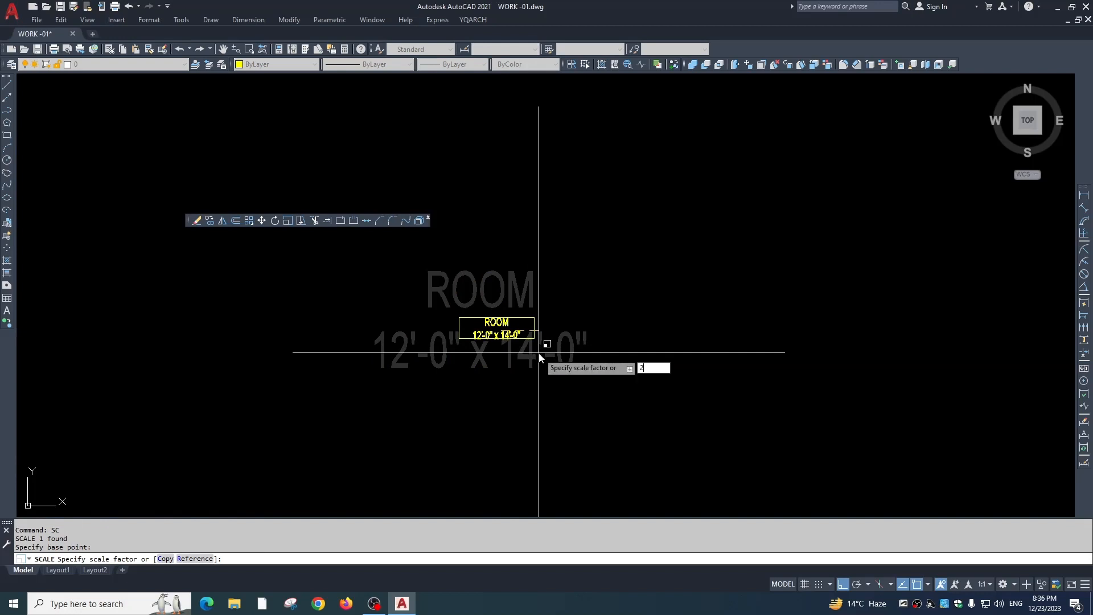
{"action": "type", "text": "2"}
{"action": "key", "text": "Return"}
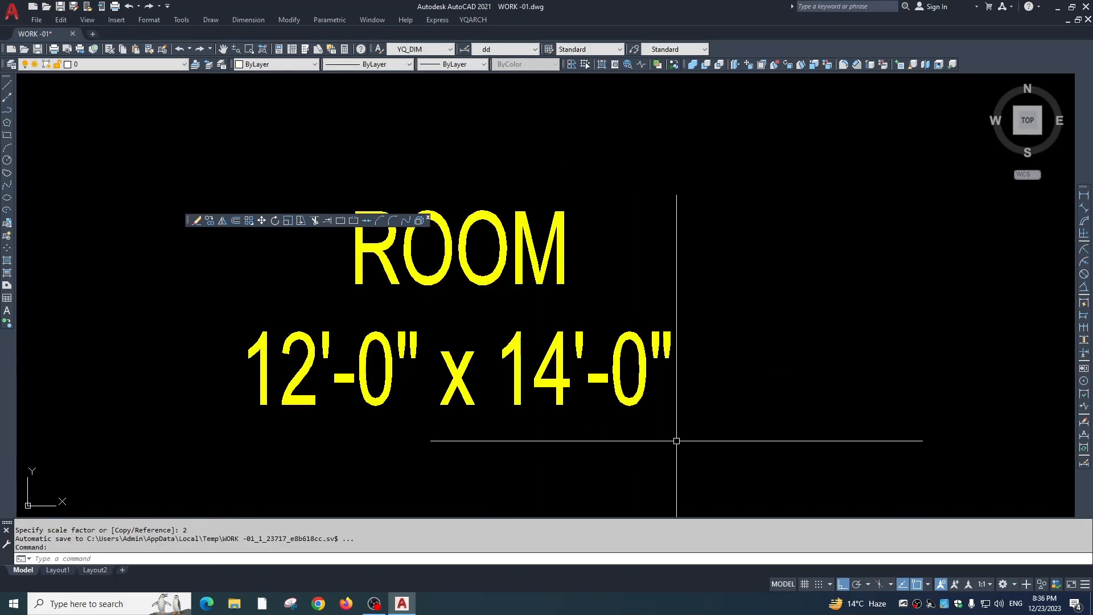
- Scale the enlarged ROOM label by a factor of .5 about a point within the text
{"action": "left_click", "coordinate": [575, 310]}
{"action": "left_click", "coordinate": [509, 410]}
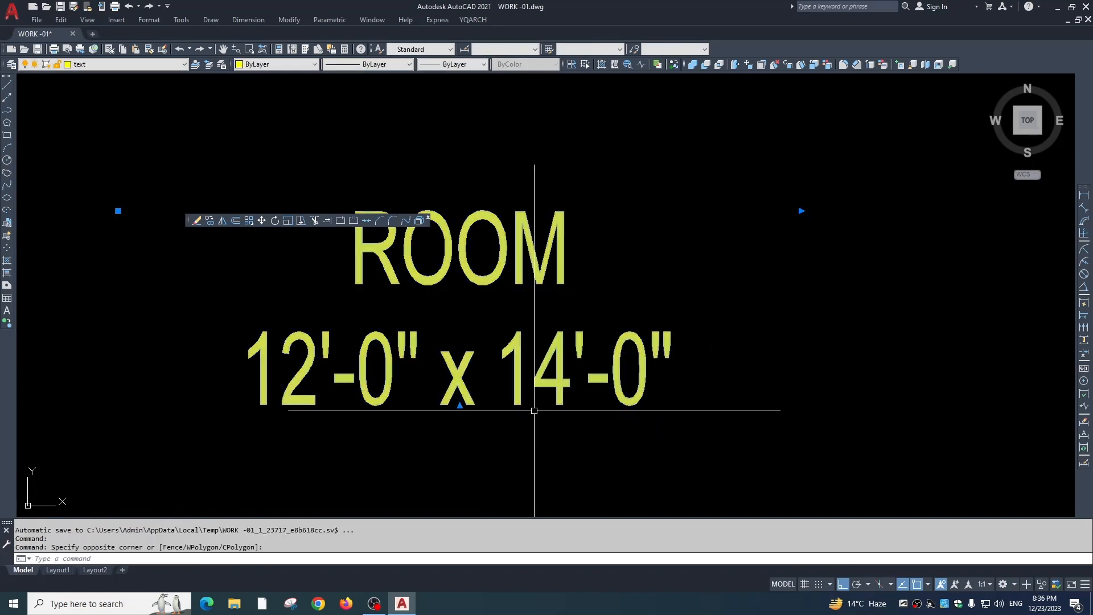
{"action": "type", "text": "sc"}
{"action": "key", "text": "Return"}
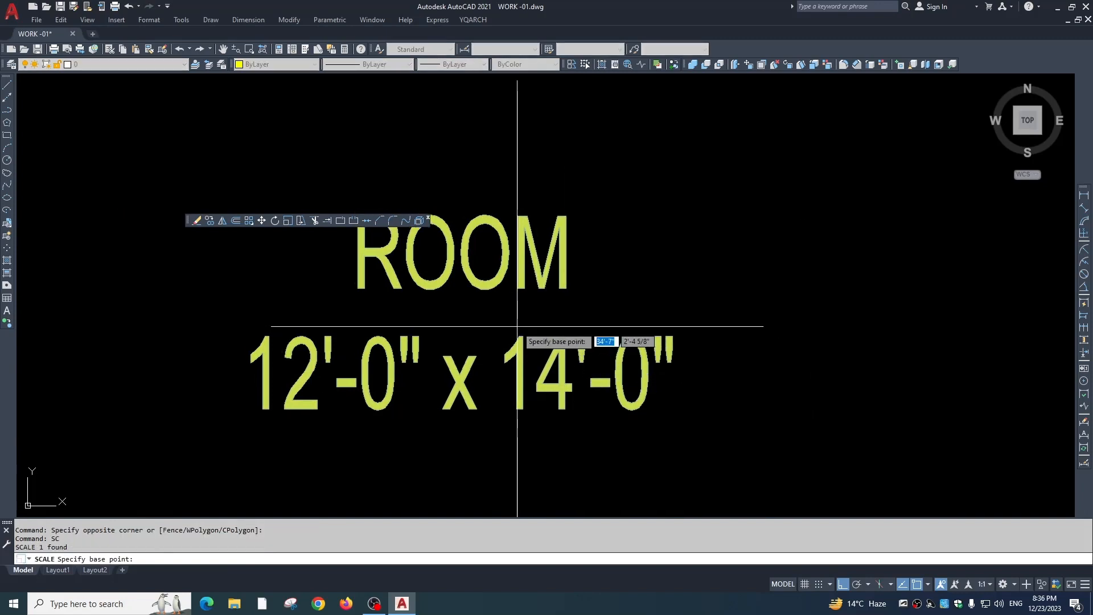
{"action": "left_click", "coordinate": [517, 326]}
{"action": "type", "text": ".5"}
{"action": "key", "text": "Return"}
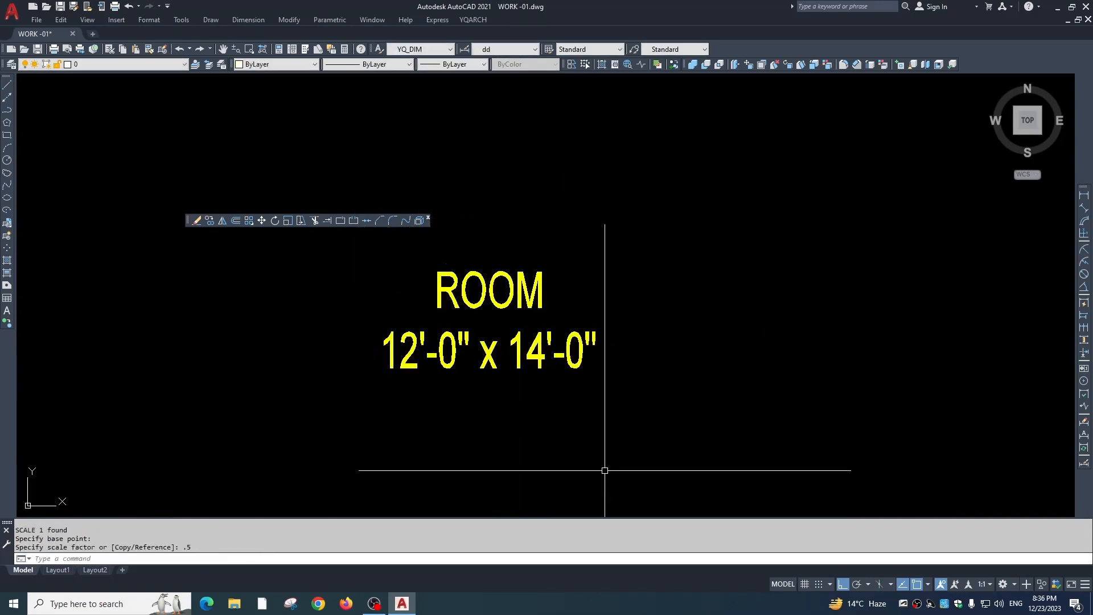
{"action": "scroll", "coordinate": [581, 288], "scroll_direction": "down", "scroll_amount": 5}
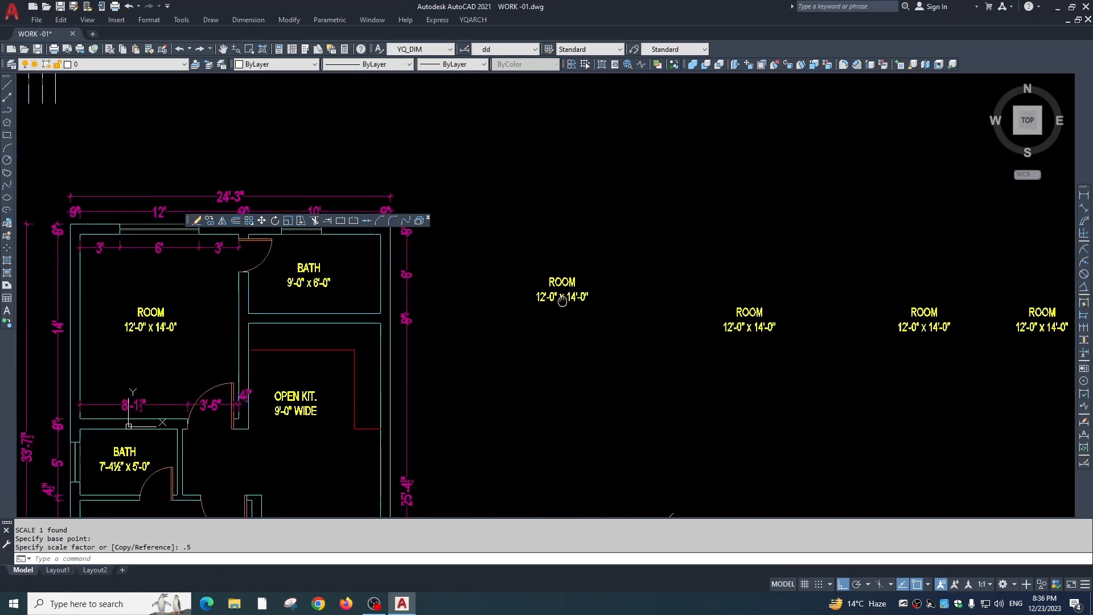
{"action": "key", "text": "Escape"}
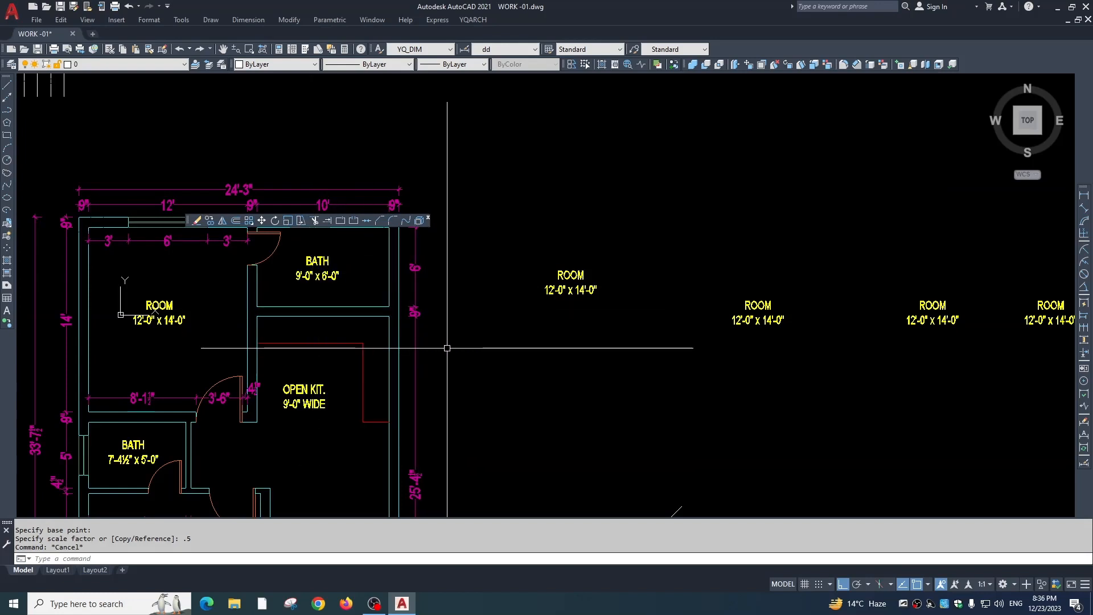
- Add a vertical linear dimension to the last line at the right end of the row of vertical lines
{"action": "middle_click_drag", "start_coordinate": [299, 226], "coordinate": [333, 342]}
{"action": "scroll", "coordinate": [366, 244], "scroll_direction": "down", "scroll_amount": 5}
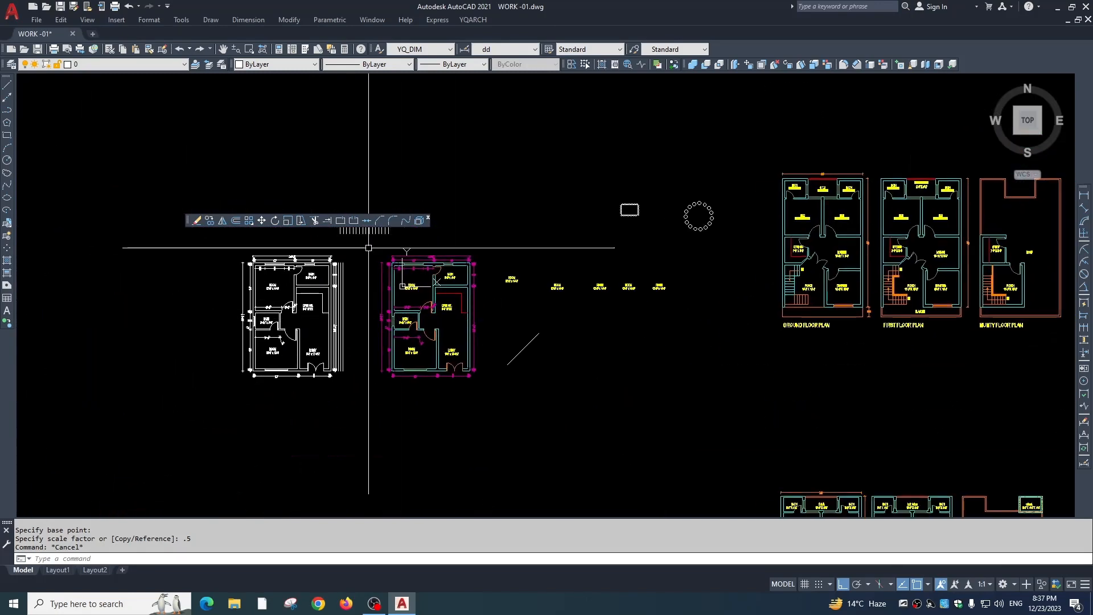
{"action": "scroll", "coordinate": [354, 370], "scroll_direction": "up", "scroll_amount": 5}
{"action": "left_click", "coordinate": [374, 446]}
{"action": "left_click", "coordinate": [349, 461]}
{"action": "middle_click_drag", "start_coordinate": [427, 452], "coordinate": [473, 383]}
{"action": "key", "text": "Escape"}
{"action": "type", "text": "dli"}
{"action": "key", "text": "Return"}
{"action": "key", "text": "Return"}
{"action": "scroll", "coordinate": [509, 387], "scroll_direction": "up", "scroll_amount": 4}
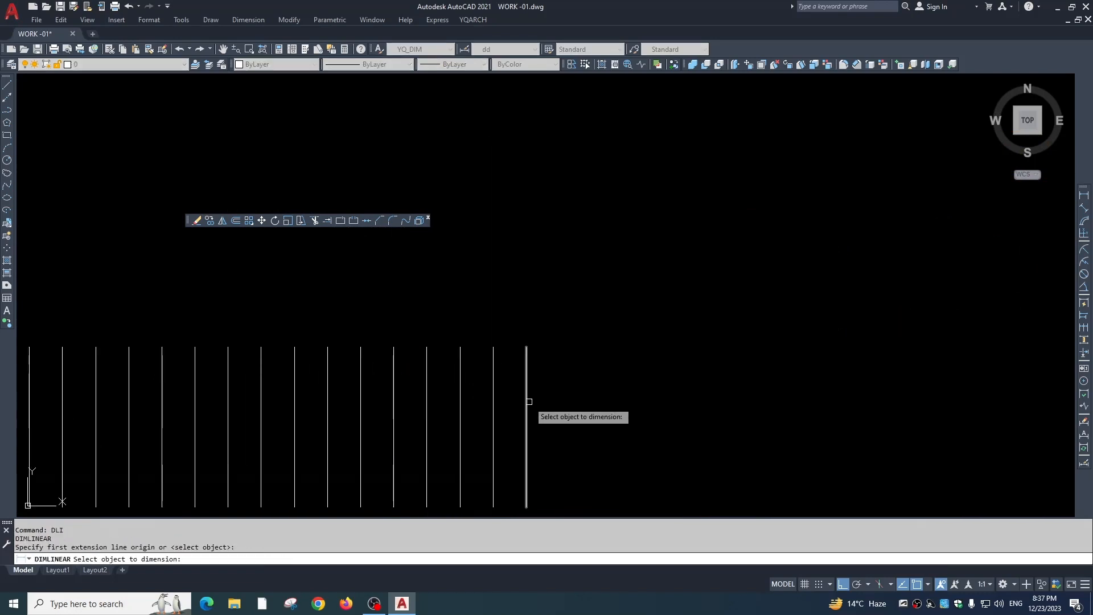
{"action": "left_click", "coordinate": [529, 402]}
{"action": "left_click", "coordinate": [557, 409]}
{"action": "scroll", "coordinate": [564, 457], "scroll_direction": "up", "scroll_amount": 4}
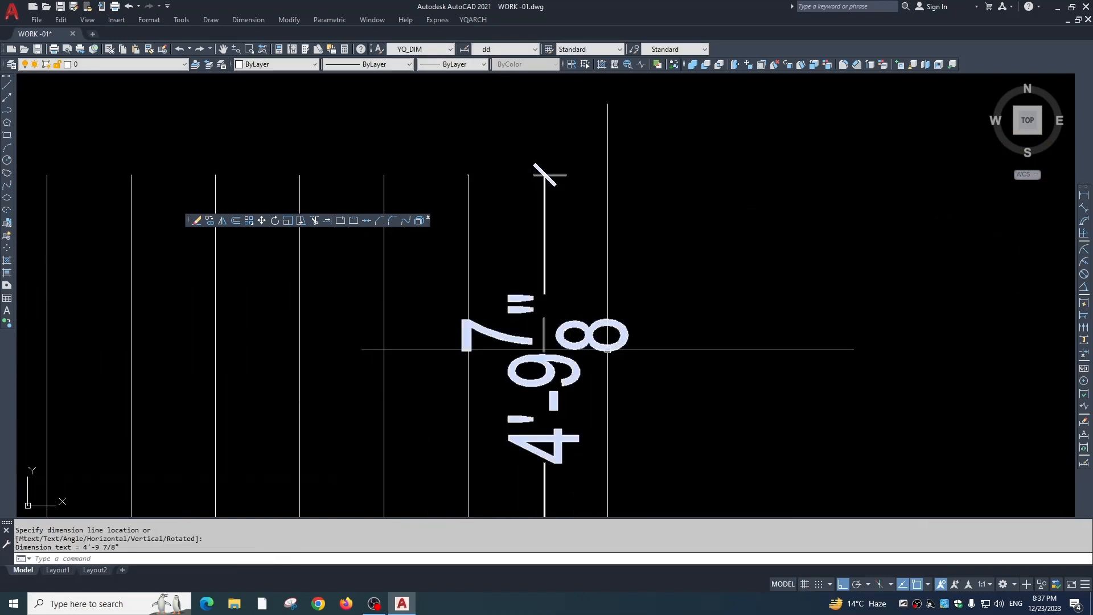
{"action": "scroll", "coordinate": [612, 344], "scroll_direction": "down", "scroll_amount": 5}
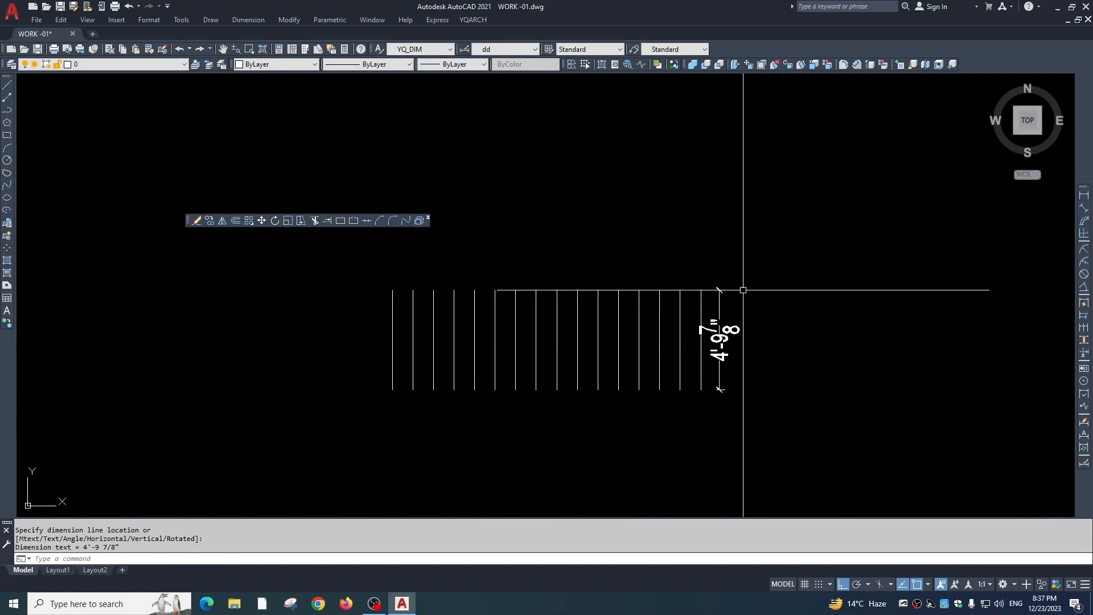
- Stretch the upper ends of all the vertical lines in the row, together with their dimension, upward by 24
{"action": "left_click", "coordinate": [301, 221]}
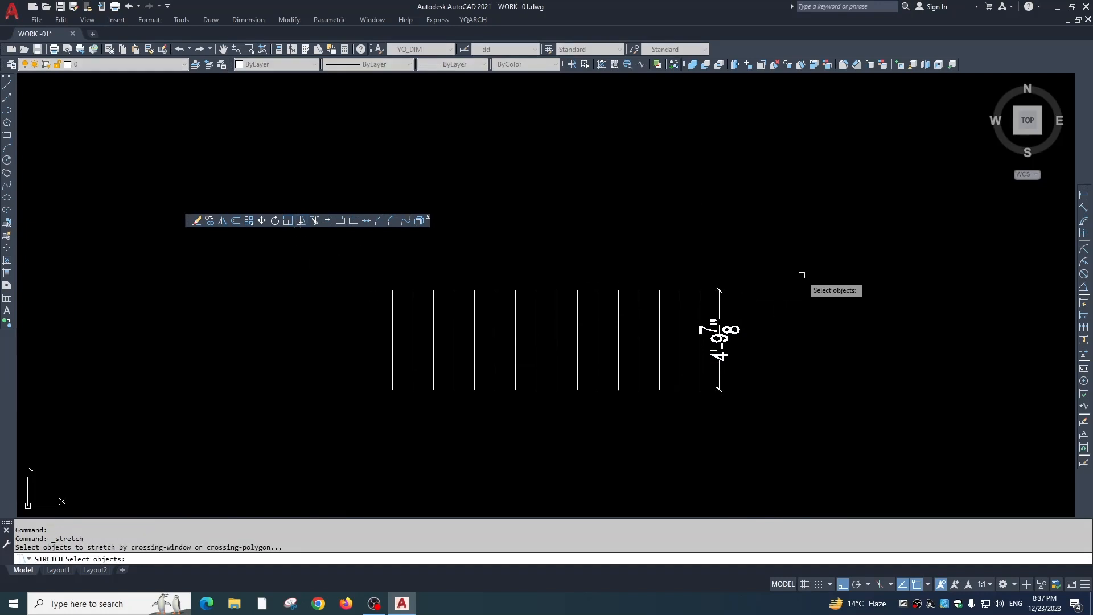
{"action": "left_click", "coordinate": [839, 248]}
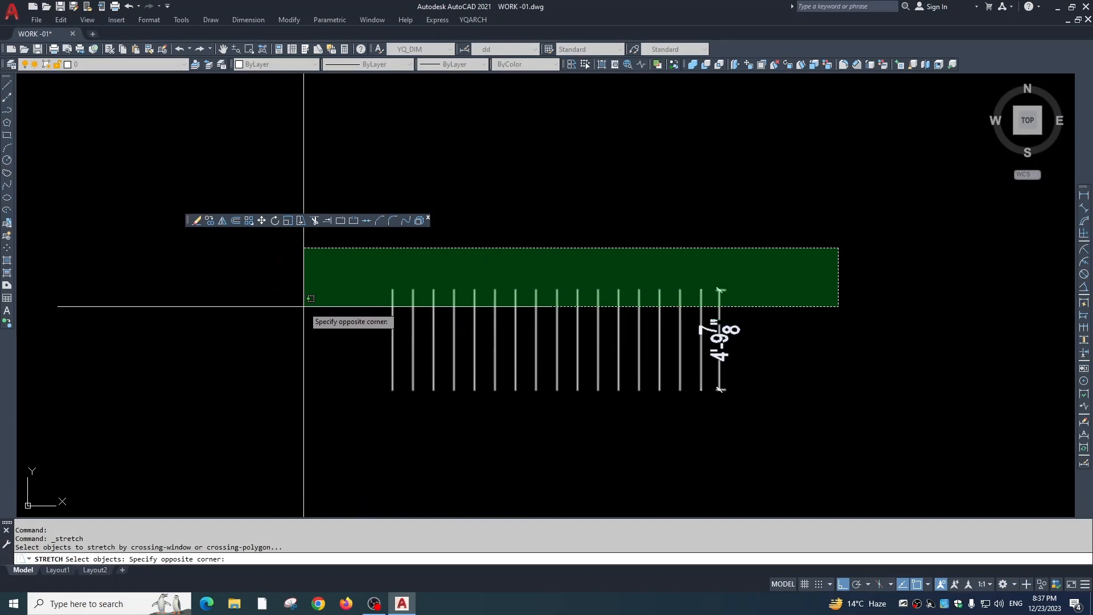
{"action": "left_click", "coordinate": [367, 293]}
{"action": "key", "text": "Return"}
{"action": "left_click", "coordinate": [330, 375]}
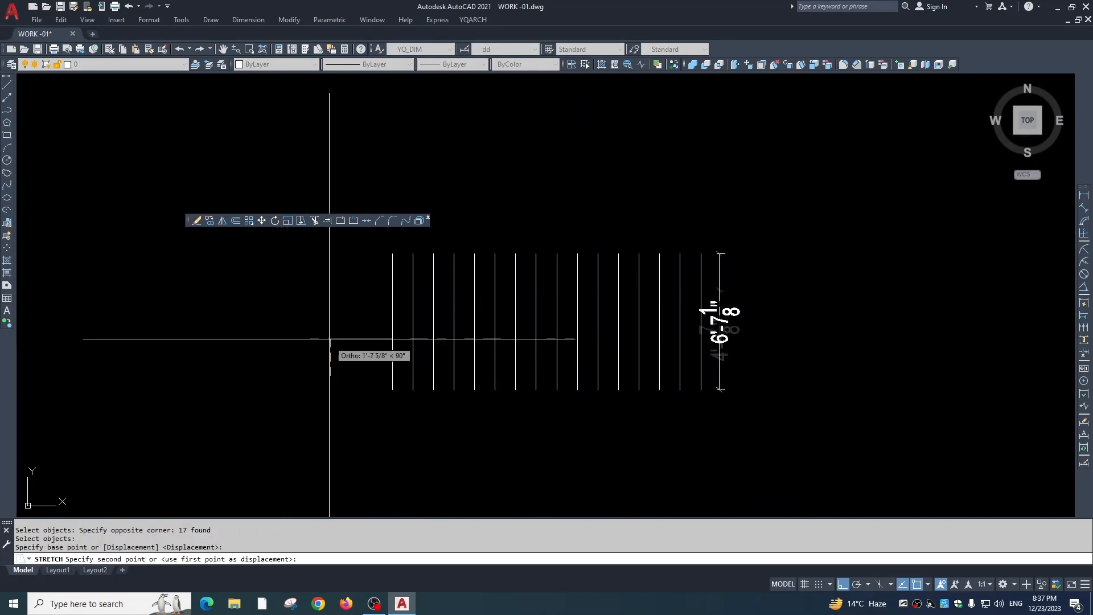
{"action": "type", "text": "24"}
{"action": "key", "text": "Return"}
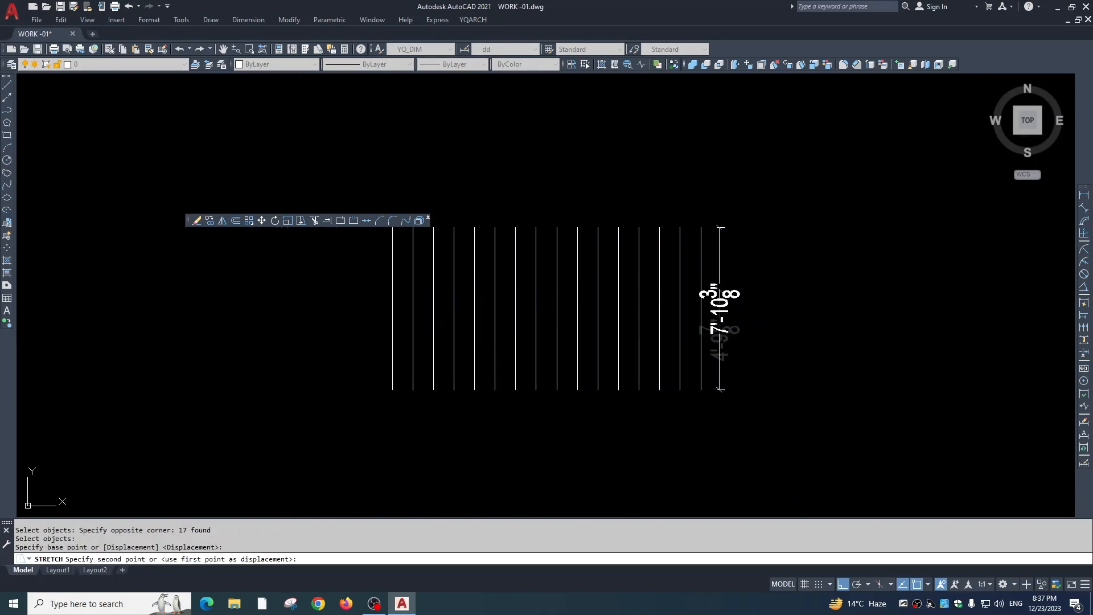
{"action": "scroll", "coordinate": [735, 362], "scroll_direction": "up", "scroll_amount": 2}
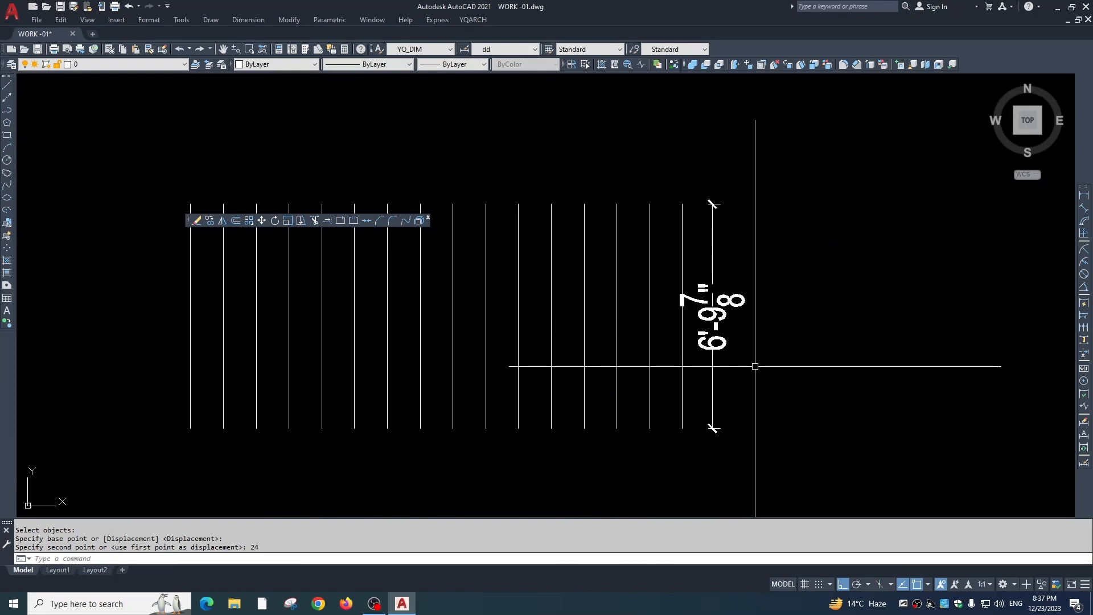
{"action": "middle_click_drag", "start_coordinate": [547, 351], "coordinate": [586, 350]}
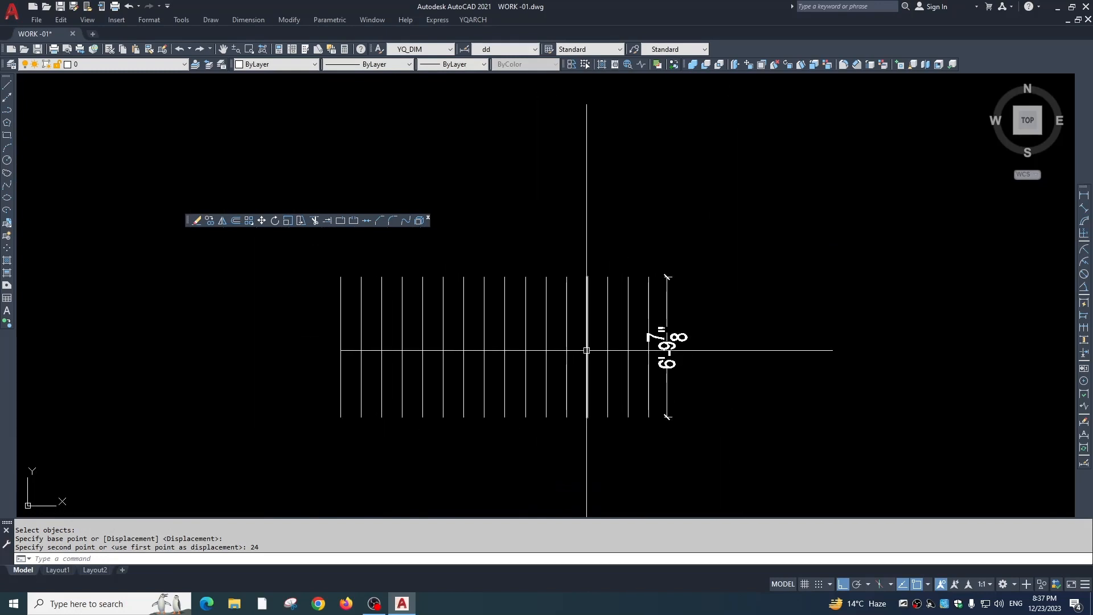
{"action": "middle_click_drag", "start_coordinate": [488, 298], "coordinate": [549, 317]}
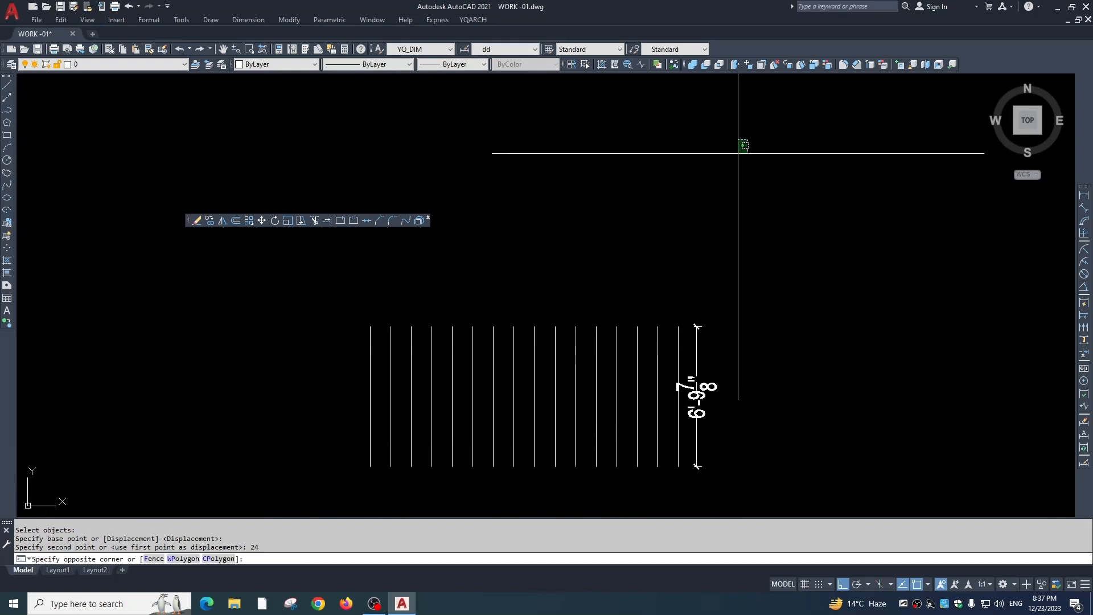
{"action": "left_click", "coordinate": [748, 139]}
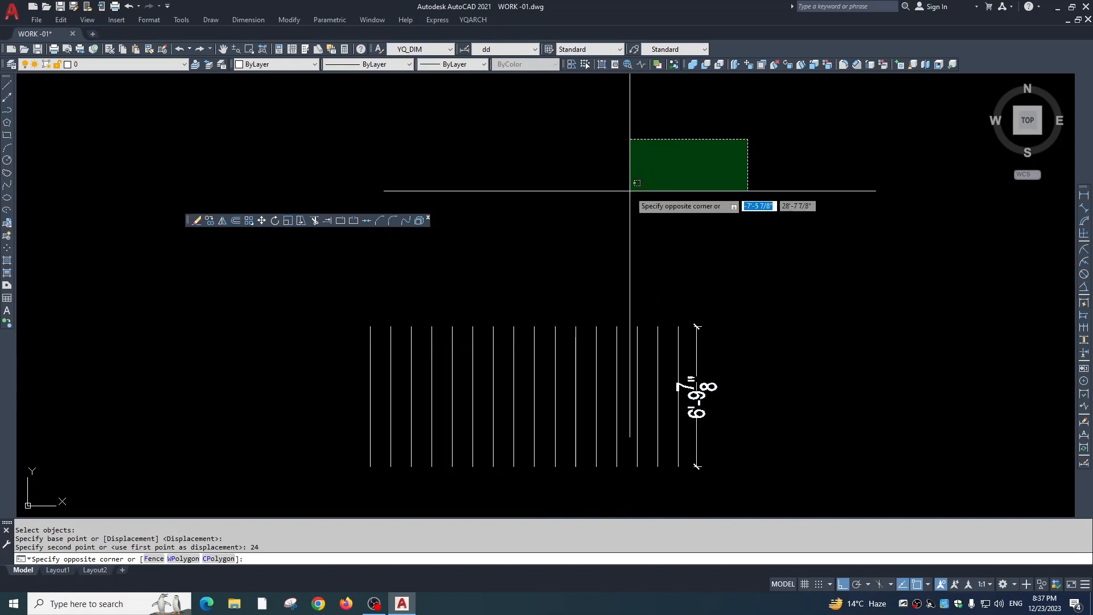
{"action": "left_click", "coordinate": [745, 173]}
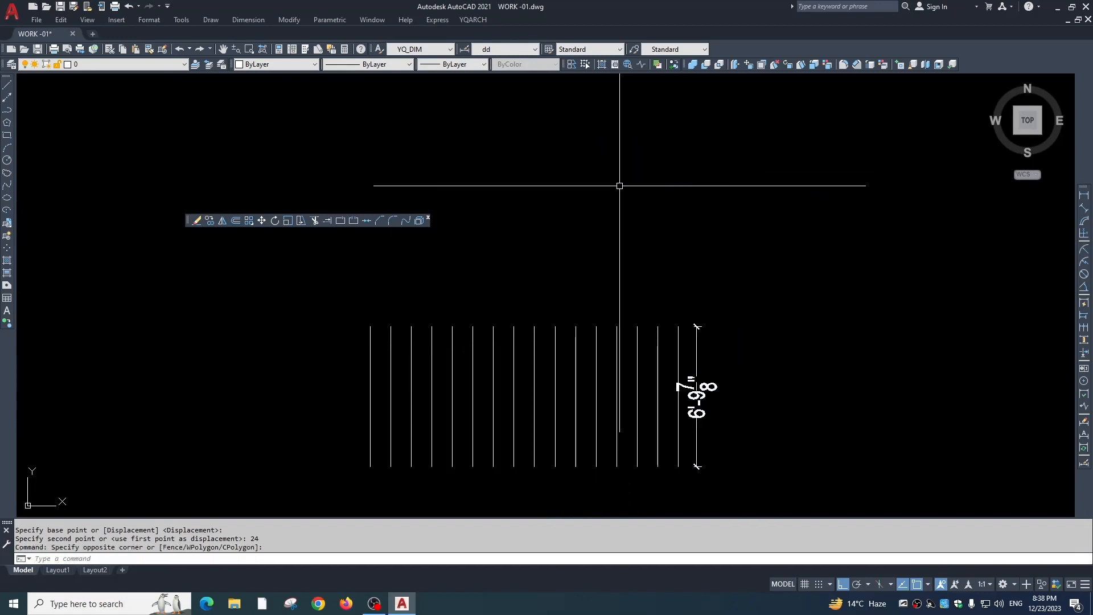
{"action": "left_click", "coordinate": [488, 214]}
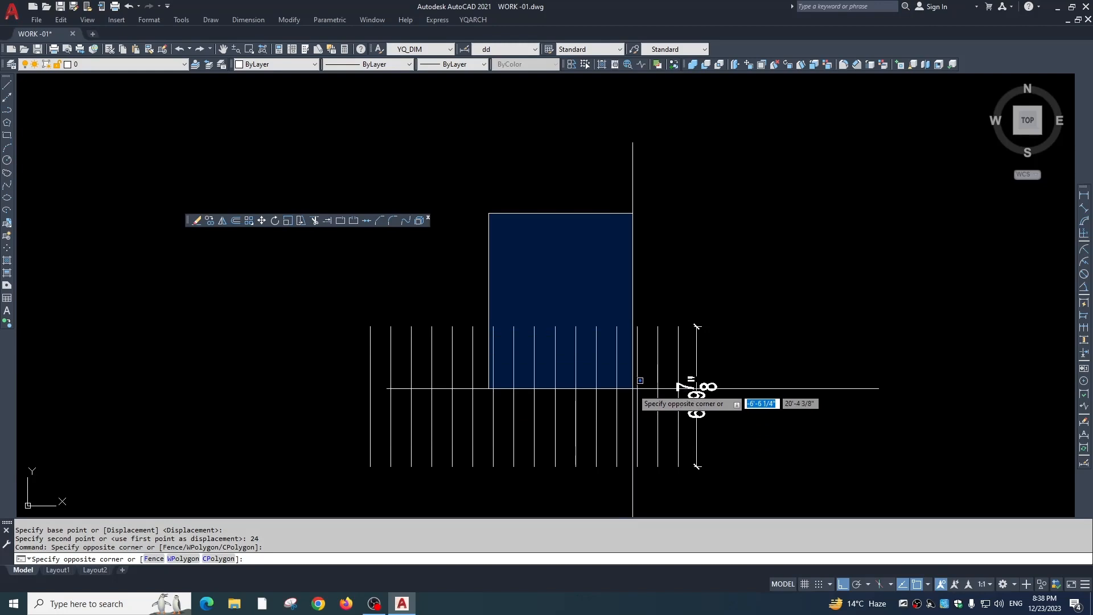
{"action": "key", "text": "Escape"}
{"action": "key", "text": "Escape"}
- Select the objects around the BATH window in the white plan with a crossing selection, and clear the selection
{"action": "scroll", "coordinate": [577, 166], "scroll_direction": "down", "scroll_amount": 3}
{"action": "scroll", "coordinate": [521, 298], "scroll_direction": "up", "scroll_amount": 5}
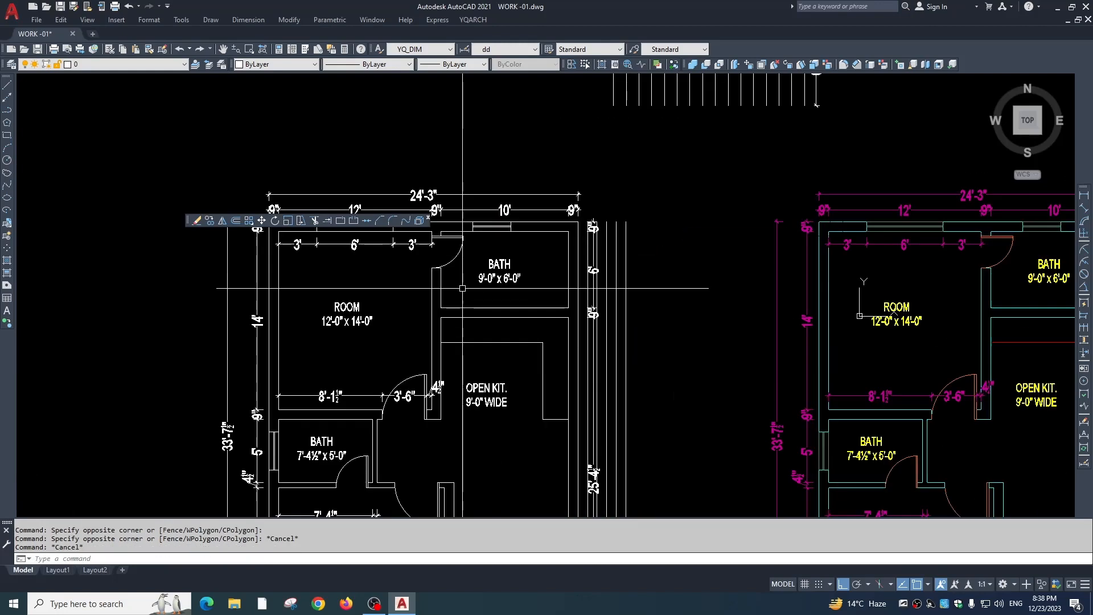
{"action": "middle_click_drag", "start_coordinate": [521, 298], "coordinate": [545, 304]}
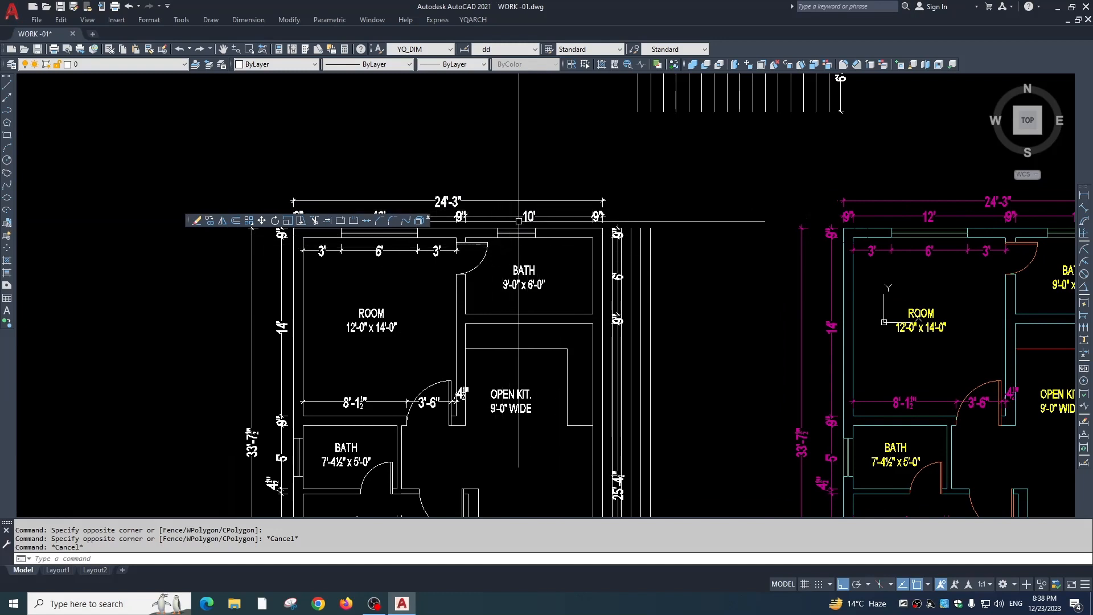
{"action": "scroll", "coordinate": [520, 206], "scroll_direction": "up", "scroll_amount": 2}
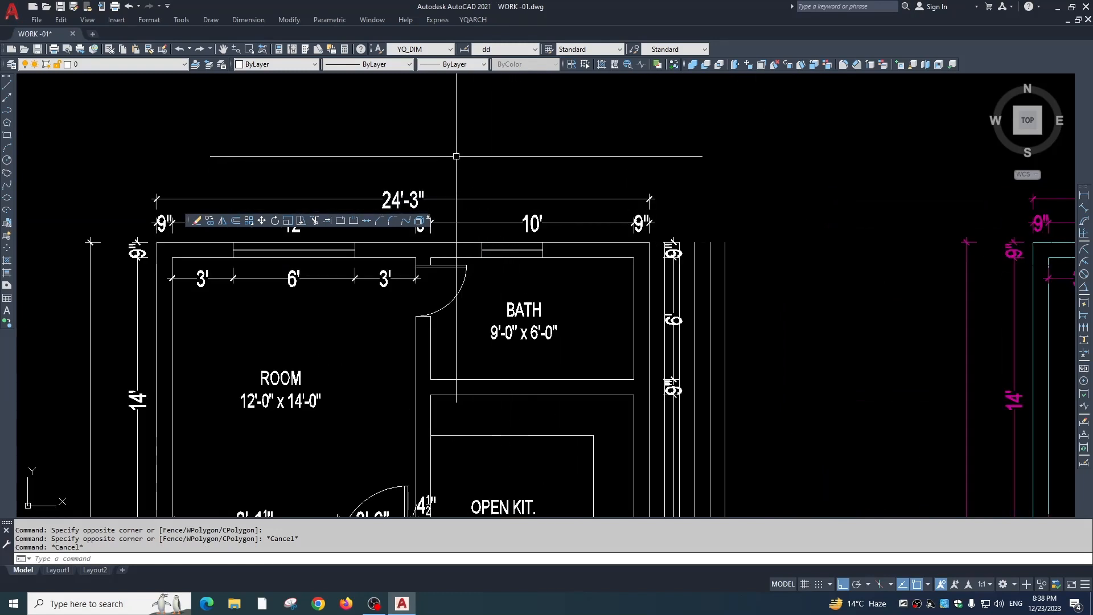
{"action": "left_click", "coordinate": [582, 158]}
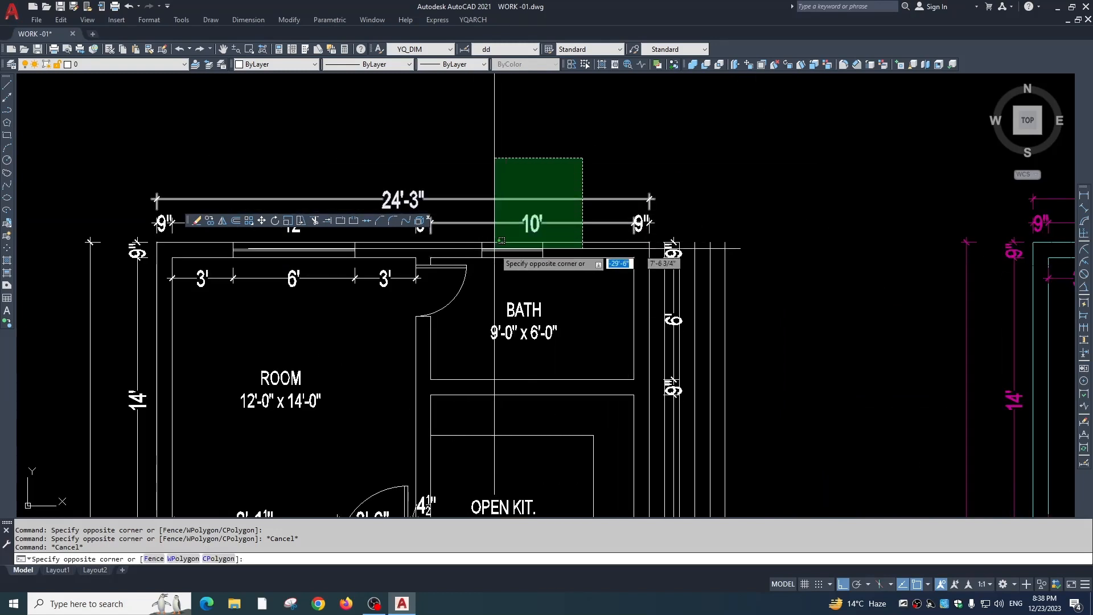
{"action": "left_click", "coordinate": [459, 296]}
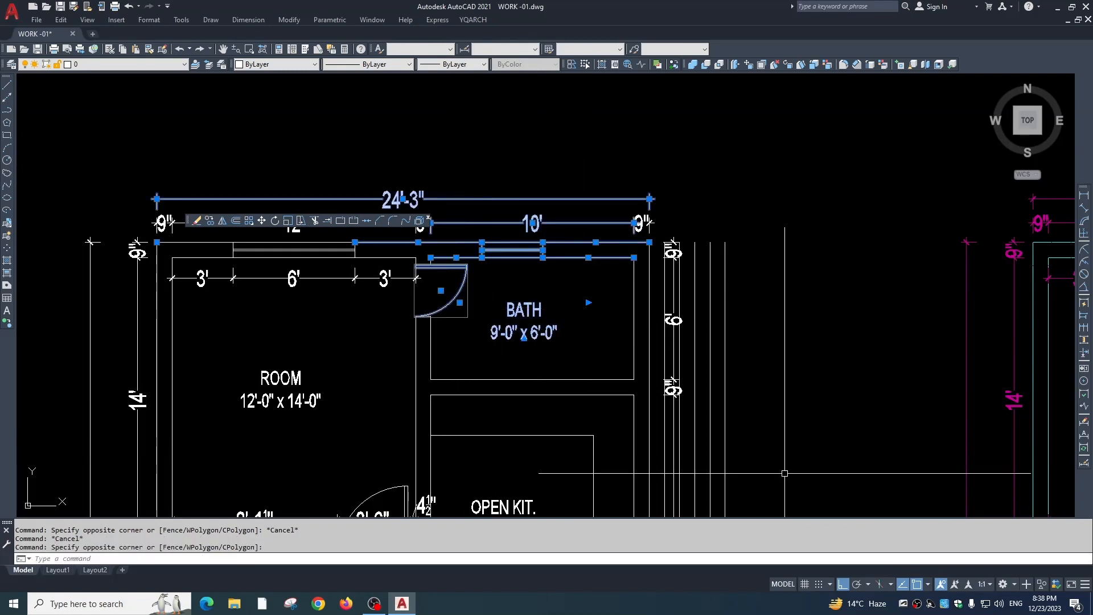
{"action": "key", "text": "Escape"}
- Try selecting the BATH window for Stretch with an enclosing window selection, and cancel the command
{"action": "type", "text": "s"}
{"action": "key", "text": "Return"}
{"action": "left_click", "coordinate": [459, 165]}
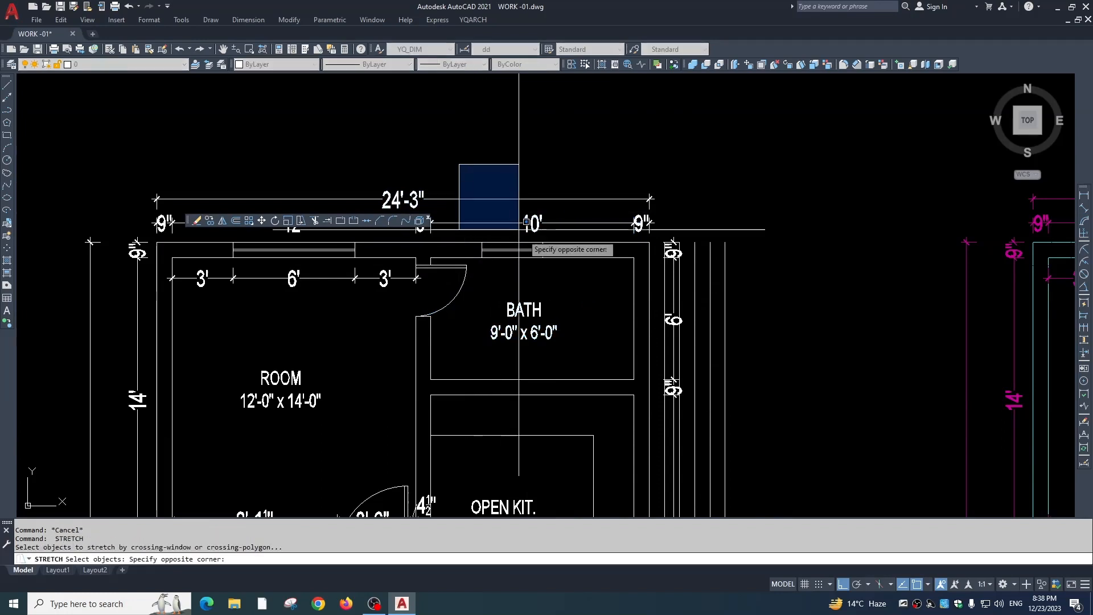
{"action": "left_click", "coordinate": [575, 288]}
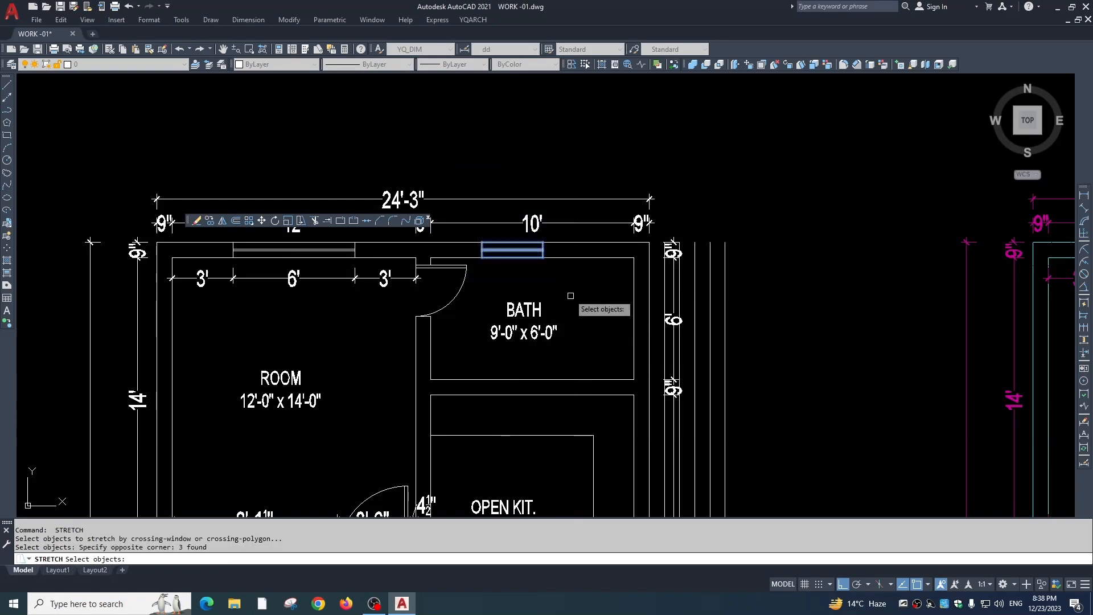
{"action": "scroll", "coordinate": [511, 223], "scroll_direction": "up", "scroll_amount": 4}
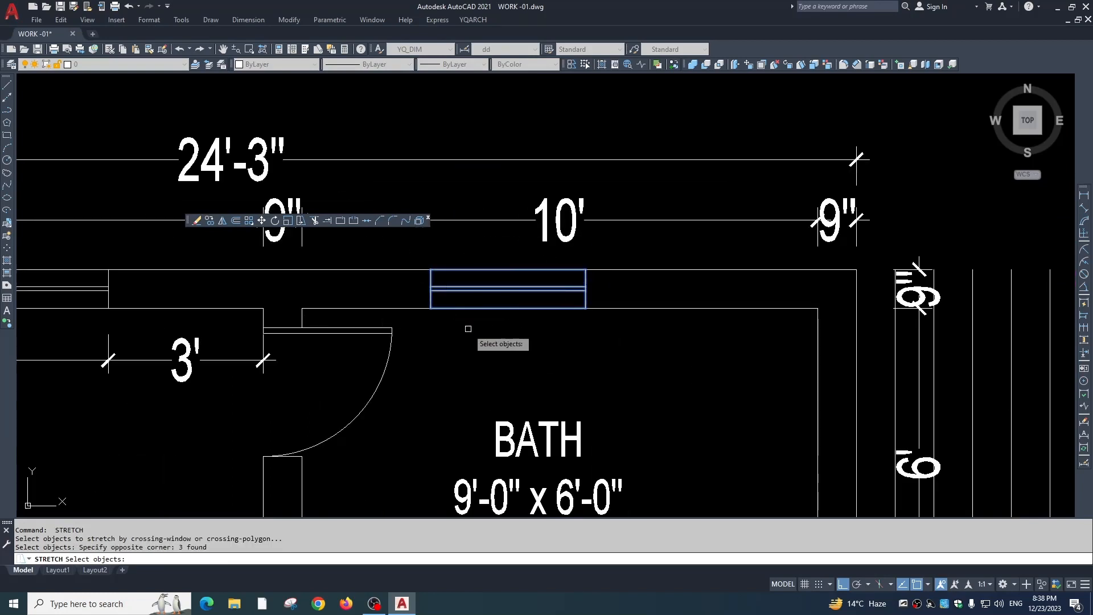
{"action": "scroll", "coordinate": [511, 288], "scroll_direction": "down", "scroll_amount": 2}
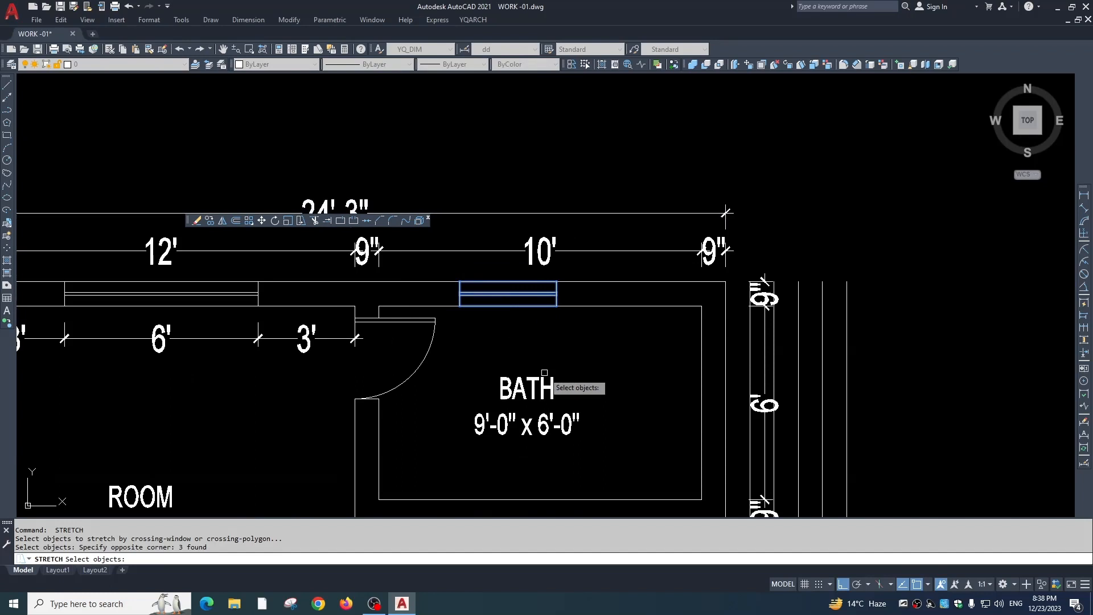
{"action": "key", "text": "Escape"}
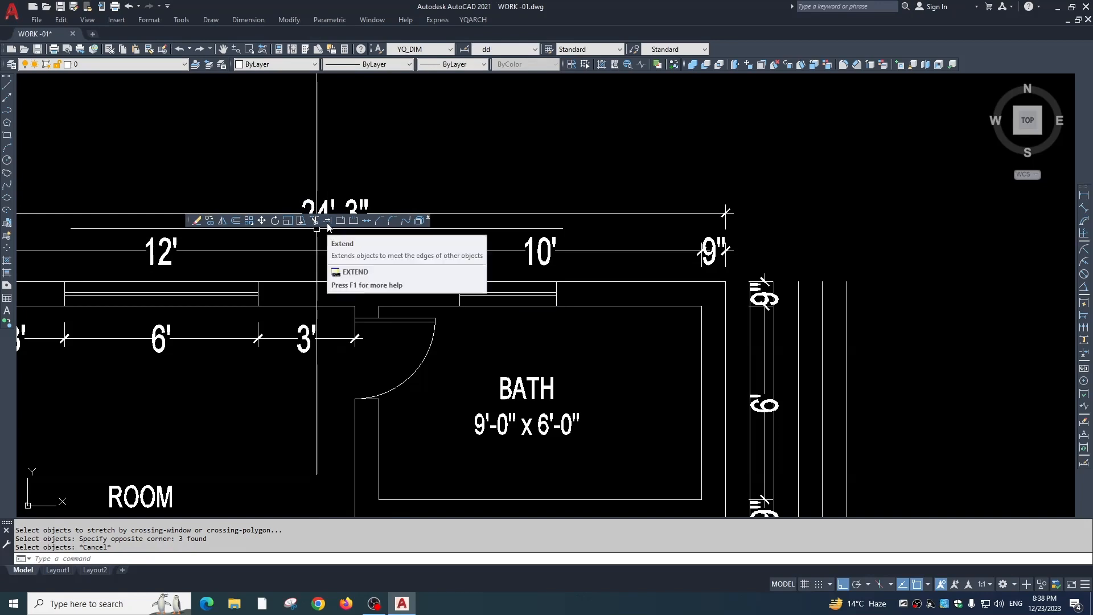
{"action": "key", "text": "Escape"}
- Draw two horizontal lines, one above the other, across the whole row of vertical lines above the plans
{"action": "scroll", "coordinate": [442, 297], "scroll_direction": "down", "scroll_amount": 3}
{"action": "scroll", "coordinate": [415, 353], "scroll_direction": "down", "scroll_amount": 3}
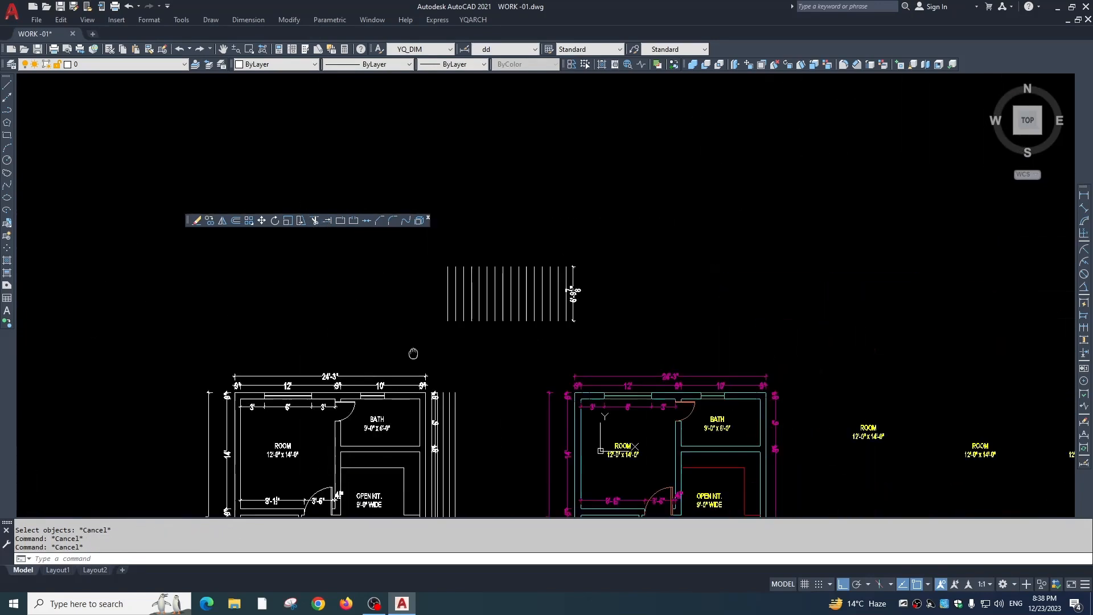
{"action": "scroll", "coordinate": [542, 324], "scroll_direction": "up", "scroll_amount": 3}
{"action": "type", "text": "L"}
{"action": "key", "text": "Return"}
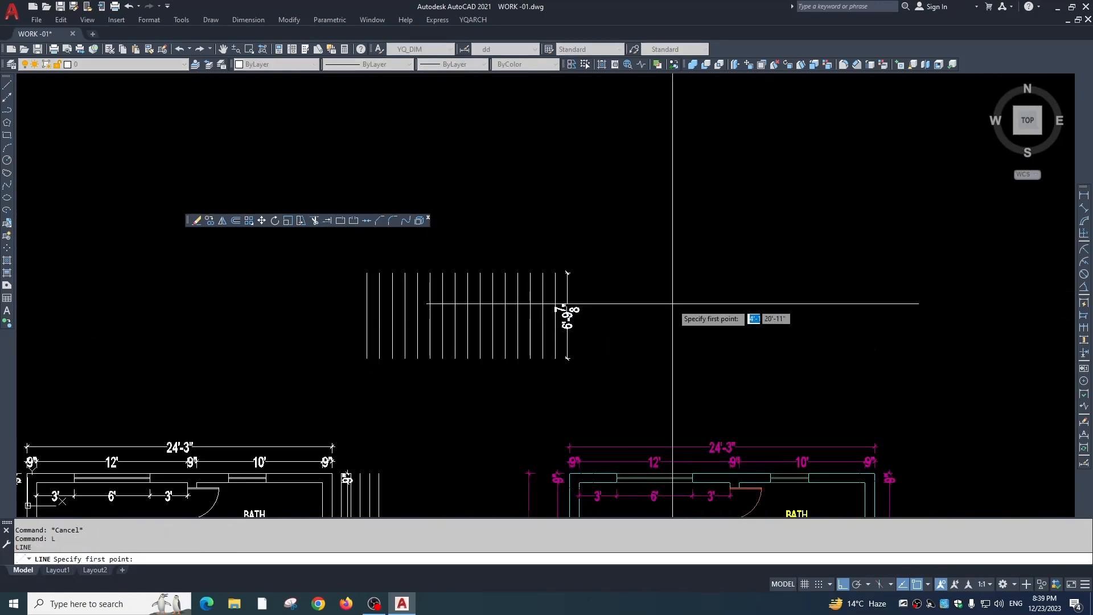
{"action": "left_click", "coordinate": [316, 328]}
{"action": "left_click", "coordinate": [636, 340]}
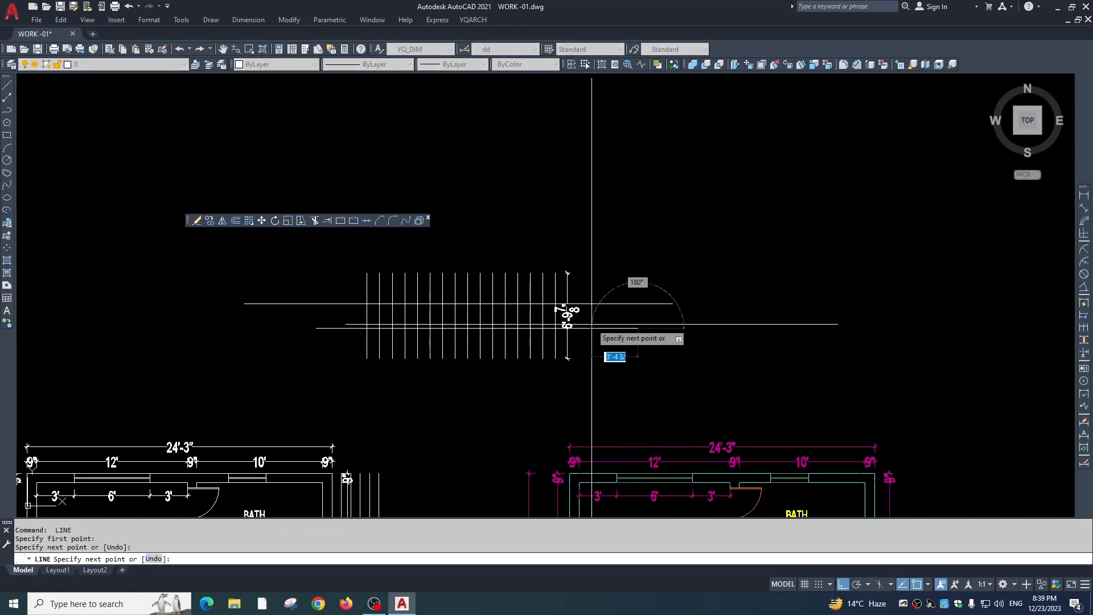
{"action": "key", "text": "Escape"}
- Erase the vertical dimension at the right end of the row of vertical lines
{"action": "scroll", "coordinate": [591, 321], "scroll_direction": "up", "scroll_amount": 2}
{"action": "left_click", "coordinate": [570, 309]}
{"action": "type", "text": "E"}
{"action": "key", "text": "Return"}
{"action": "middle_click_drag", "start_coordinate": [590, 364], "coordinate": [669, 371]}
{"action": "scroll", "coordinate": [612, 349], "scroll_direction": "up", "scroll_amount": 4}
{"action": "key", "text": "Escape"}
{"action": "scroll", "coordinate": [610, 349], "scroll_direction": "down", "scroll_amount": 3}
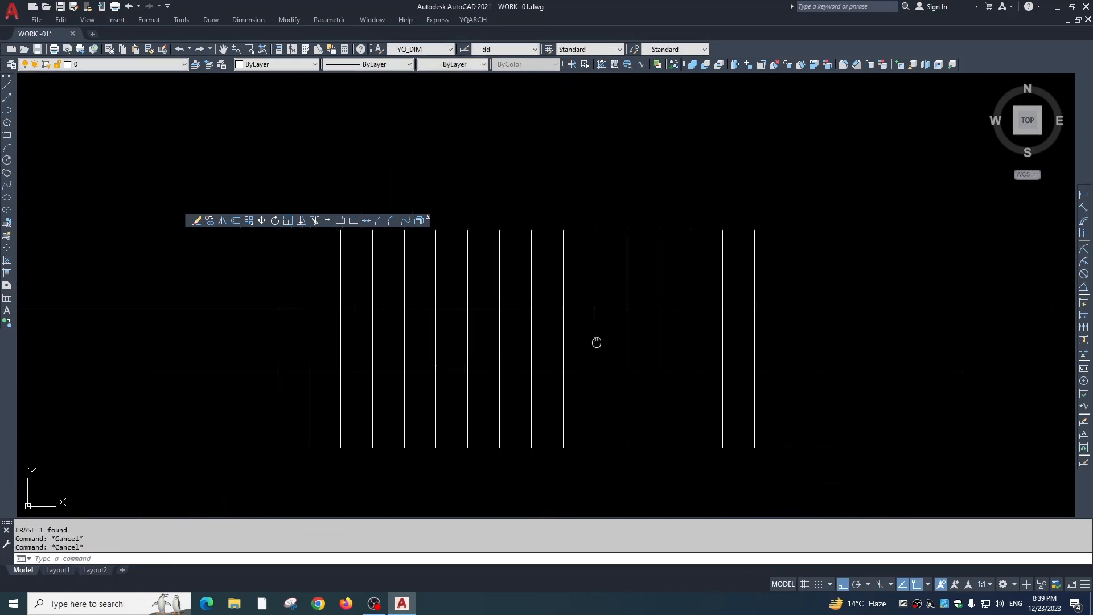
- Trim the fifth and sixth vertical lines between the two horizontal lines, using all objects as cutting edges
{"action": "scroll", "coordinate": [596, 342], "scroll_direction": "up", "scroll_amount": 2}
{"action": "type", "text": "tr"}
{"action": "key", "text": "Return"}
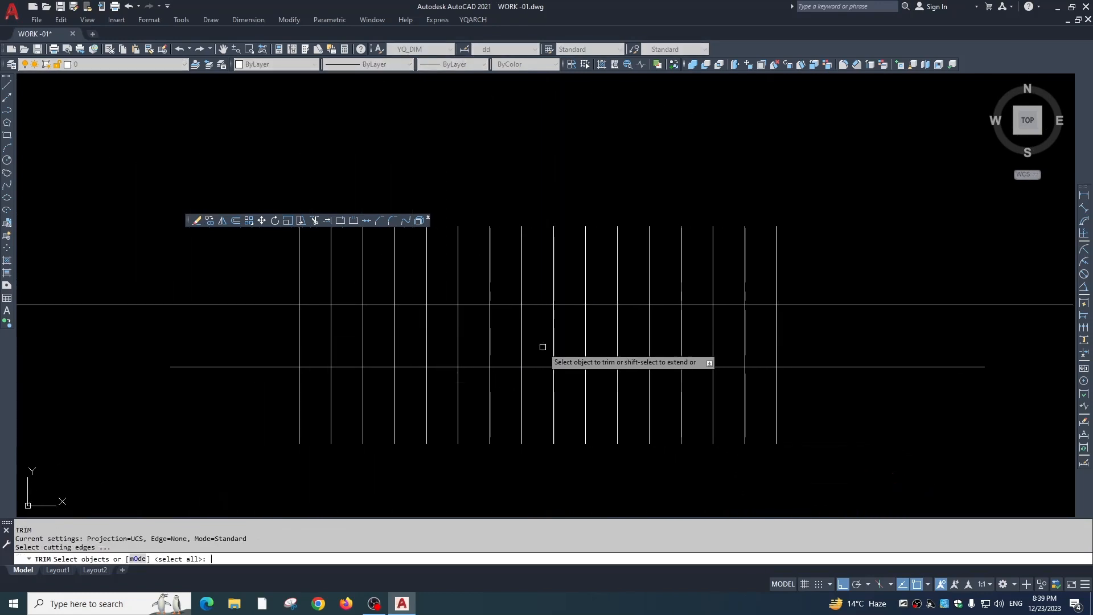
{"action": "key", "text": "Return"}
{"action": "left_click", "coordinate": [426, 327]}
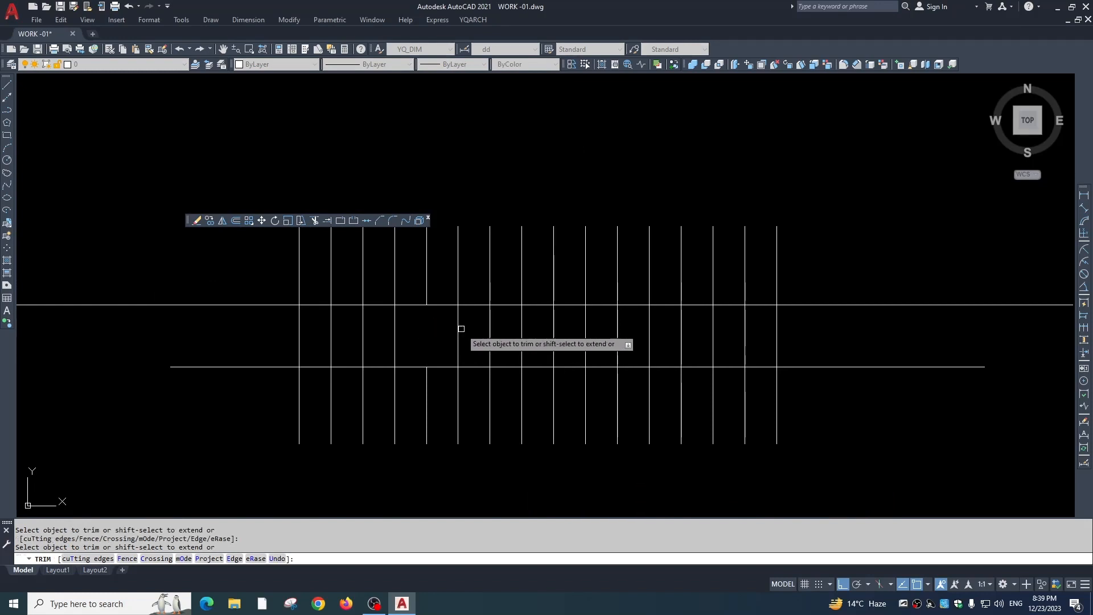
{"action": "left_click", "coordinate": [456, 326]}
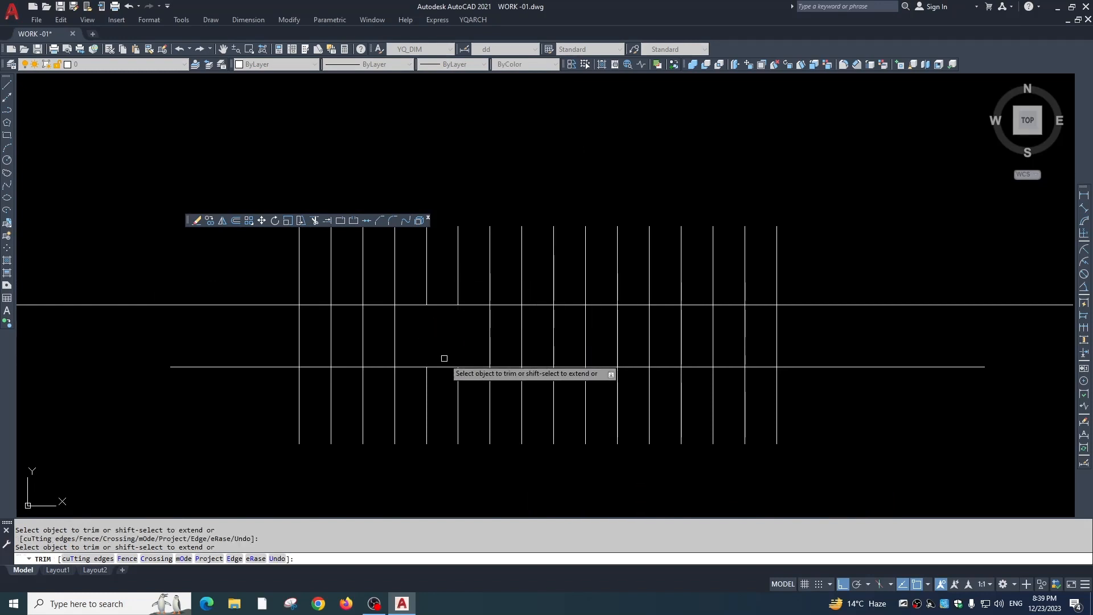
- Try to trim the leftover pieces of the fifth and sixth vertical lines below the lower horizontal line
{"action": "left_click", "coordinate": [446, 390]}
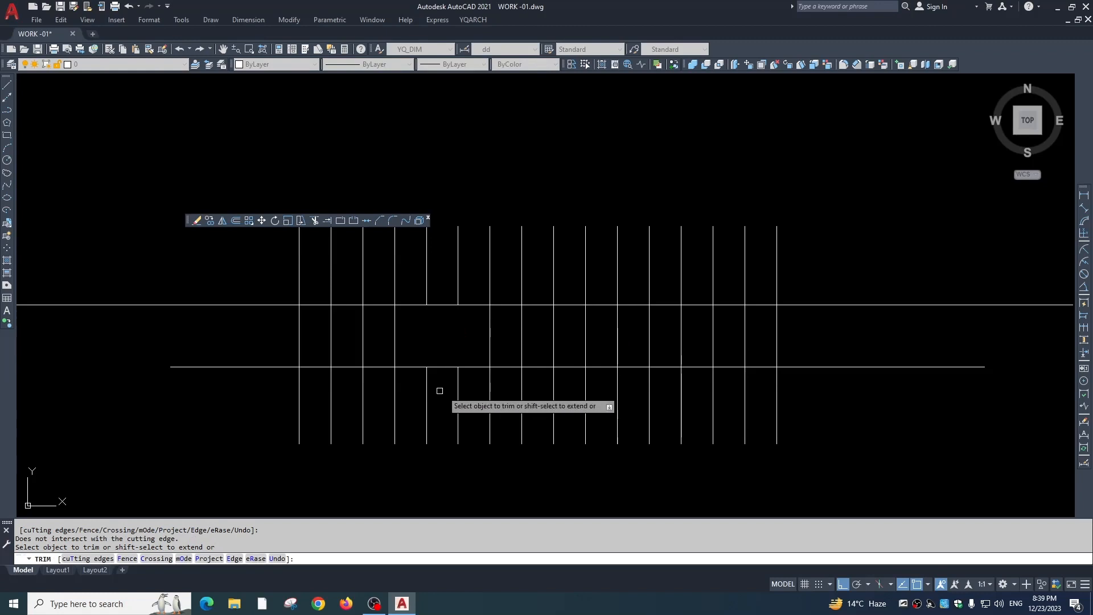
{"action": "left_click", "coordinate": [463, 386]}
{"action": "left_click", "coordinate": [424, 391]}
{"action": "left_click", "coordinate": [459, 394]}
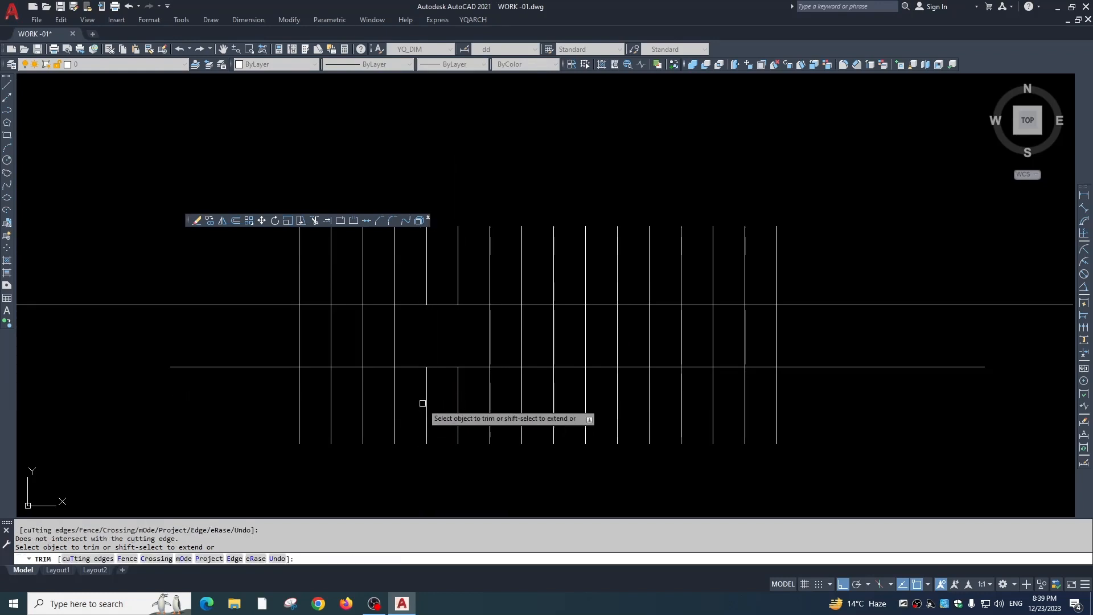
{"action": "left_click", "coordinate": [434, 398]}
{"action": "left_click", "coordinate": [412, 409]}
{"action": "left_click", "coordinate": [483, 393]}
{"action": "left_click", "coordinate": [431, 419]}
{"action": "left_click", "coordinate": [471, 398]}
{"action": "left_click", "coordinate": [411, 436]}
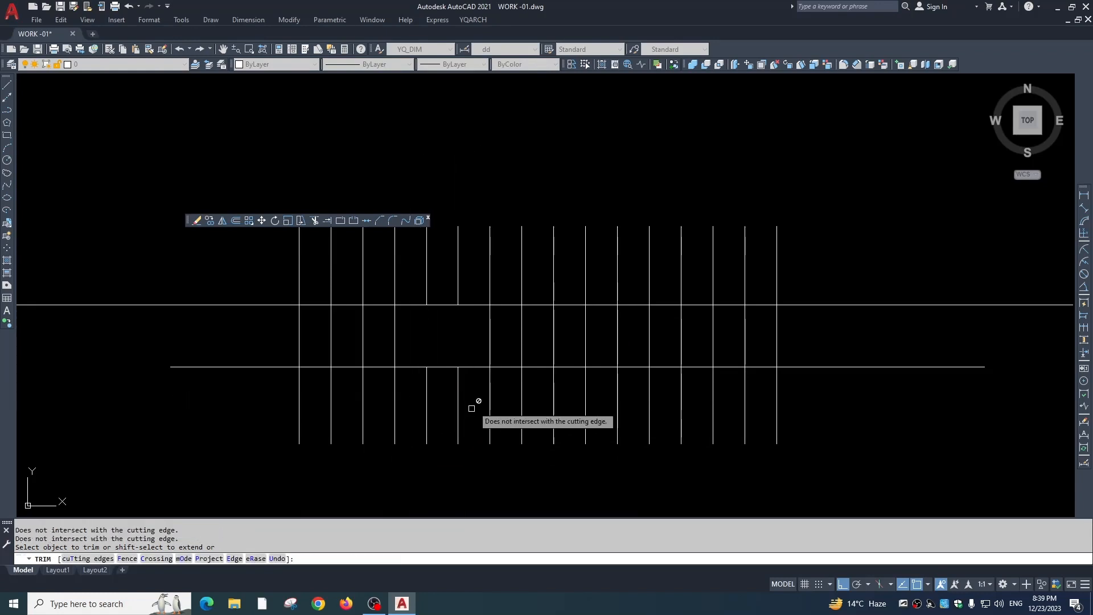
- Trim the first four vertical lines below the lower horizontal line, and the first three also between the two horizontal lines
{"action": "left_click", "coordinate": [474, 407]}
{"action": "left_click", "coordinate": [386, 448]}
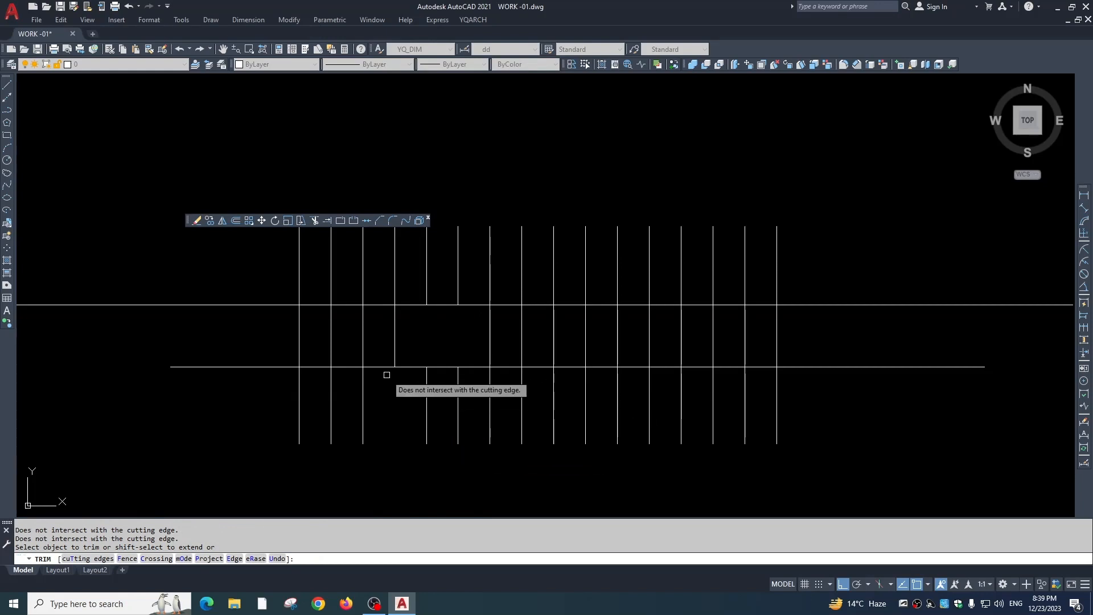
{"action": "left_click", "coordinate": [381, 391]}
{"action": "left_click", "coordinate": [213, 429]}
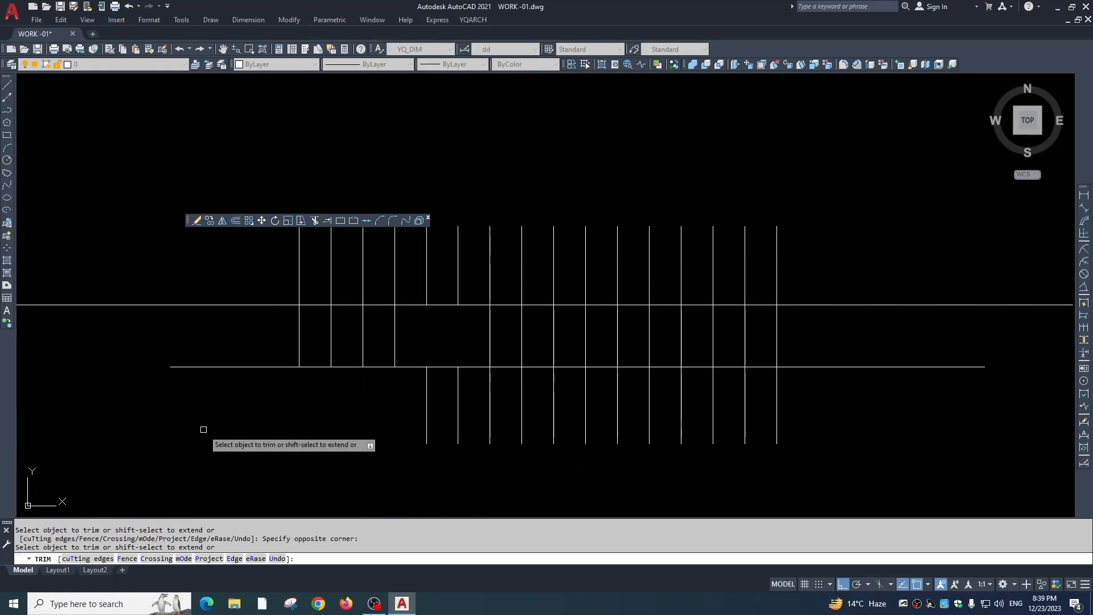
{"action": "left_click", "coordinate": [376, 332]}
{"action": "left_click", "coordinate": [185, 357]}
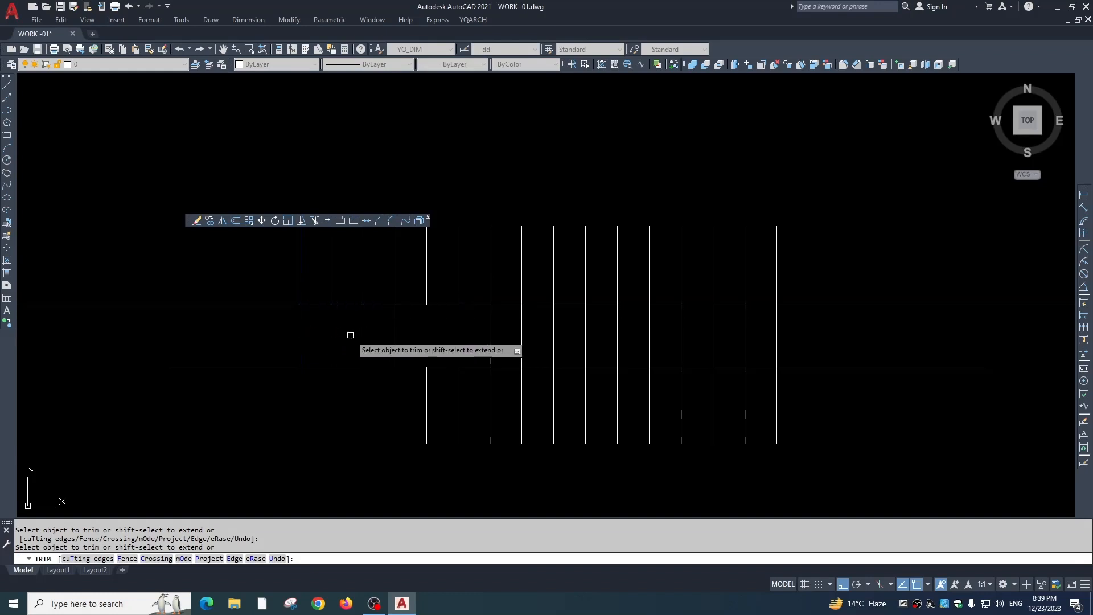
- Extend the first three vertical lines back down to the lower horizontal line without leaving the Trim command
{"action": "left_click", "coordinate": [363, 293], "text": "shift"}
{"action": "left_click", "coordinate": [331, 296], "text": "shift"}
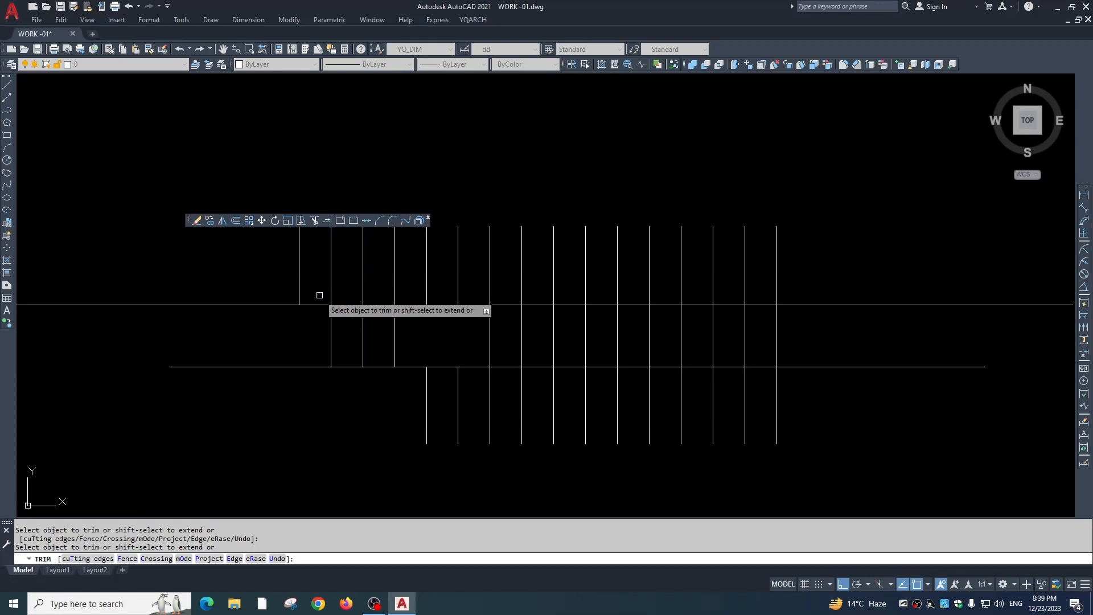
{"action": "left_click", "coordinate": [299, 289], "text": "shift"}
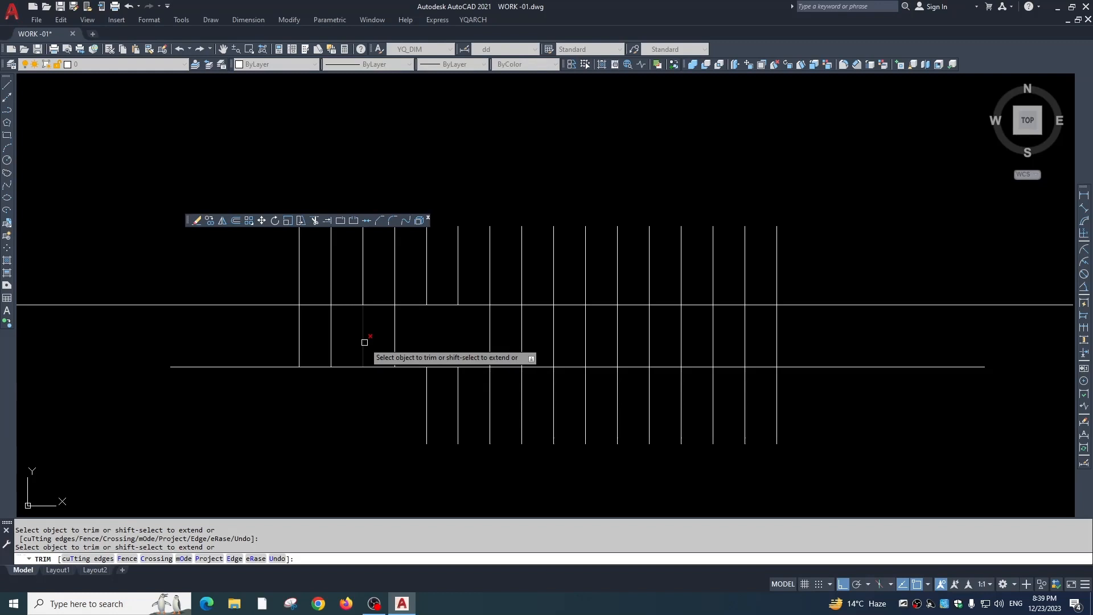
- Extend the fifth and sixth vertical lines down to the lower horizontal line, and trim the same segments back out within the Extend command
{"action": "key", "text": "Escape"}
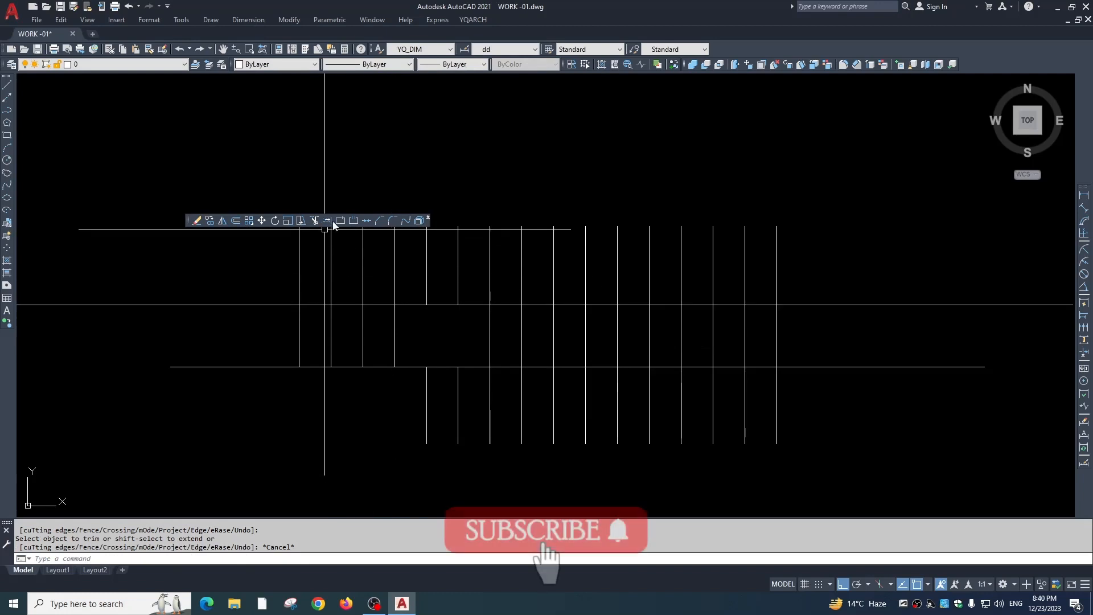
{"action": "type", "text": "ex"}
{"action": "key", "text": "Return"}
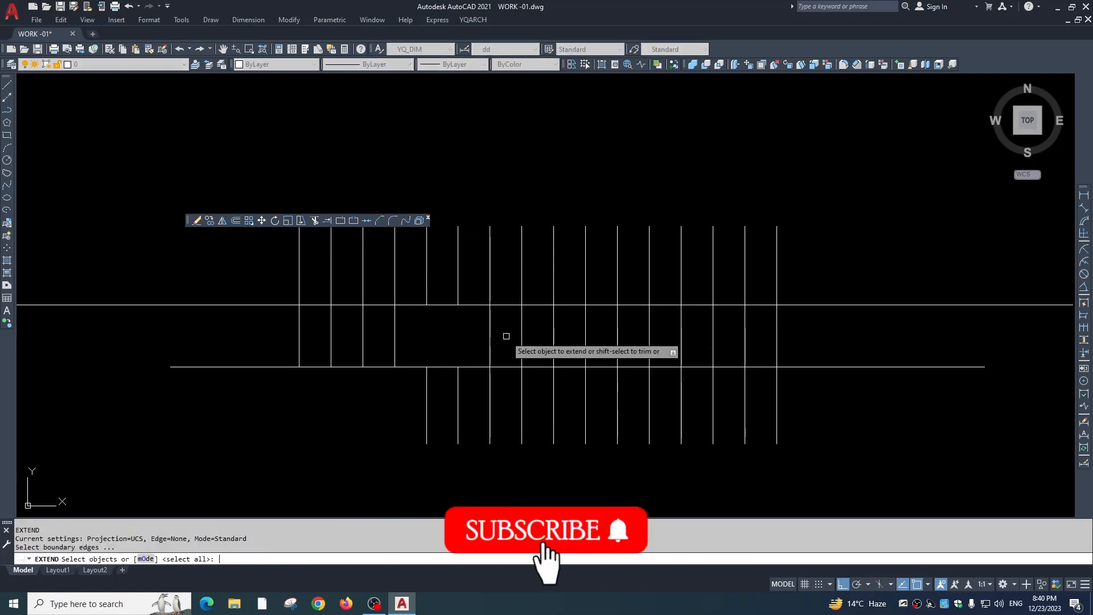
{"action": "left_click", "coordinate": [426, 297]}
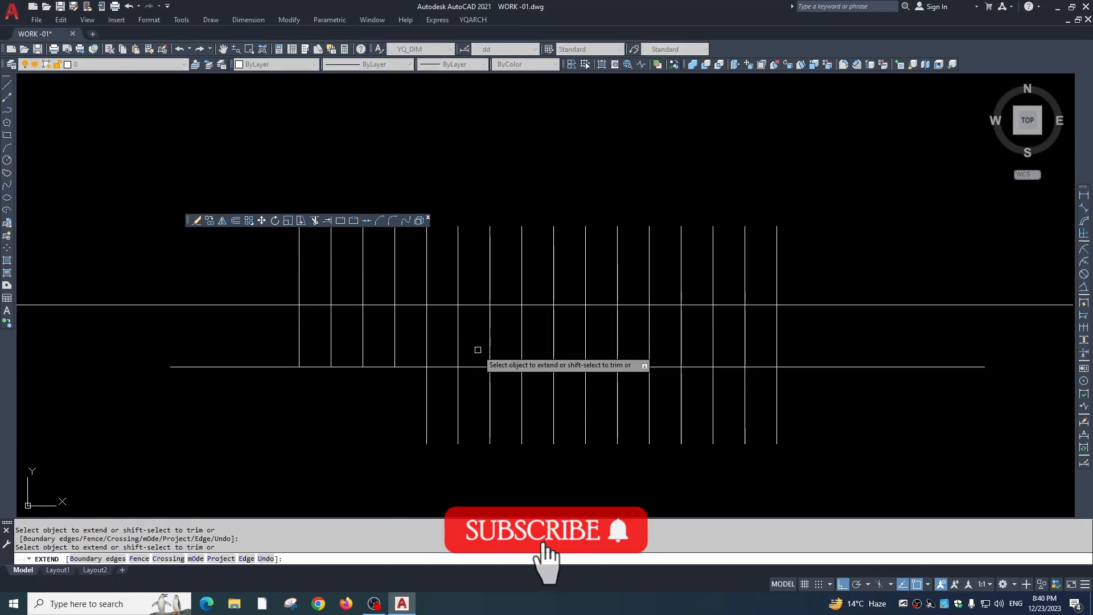
{"action": "left_click", "coordinate": [459, 340], "text": "shift"}
{"action": "left_click", "coordinate": [426, 332], "text": "shift"}
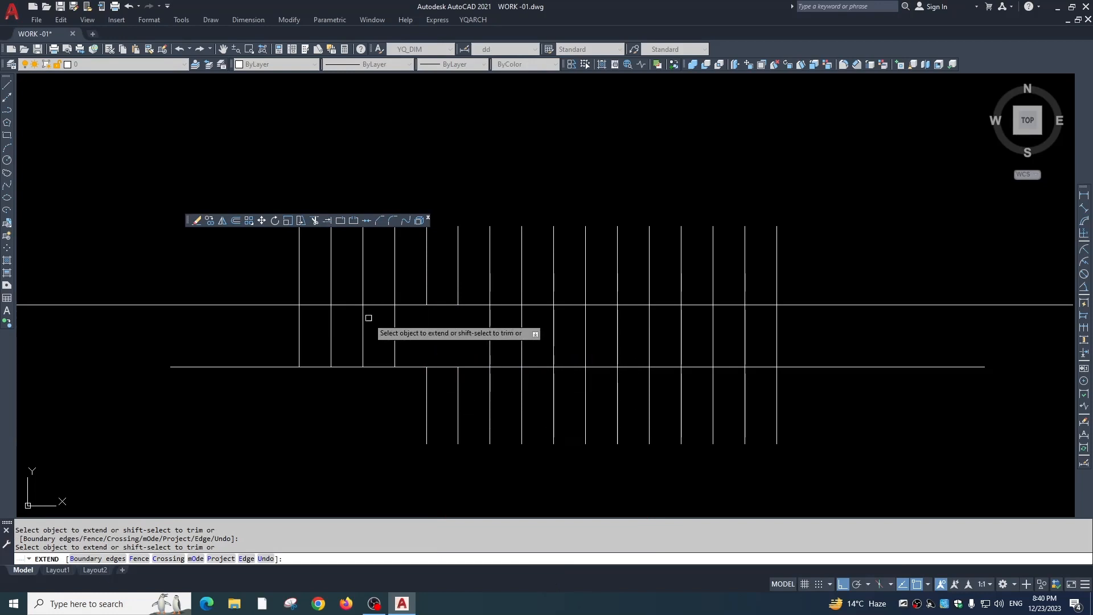
{"action": "key", "text": "Escape"}
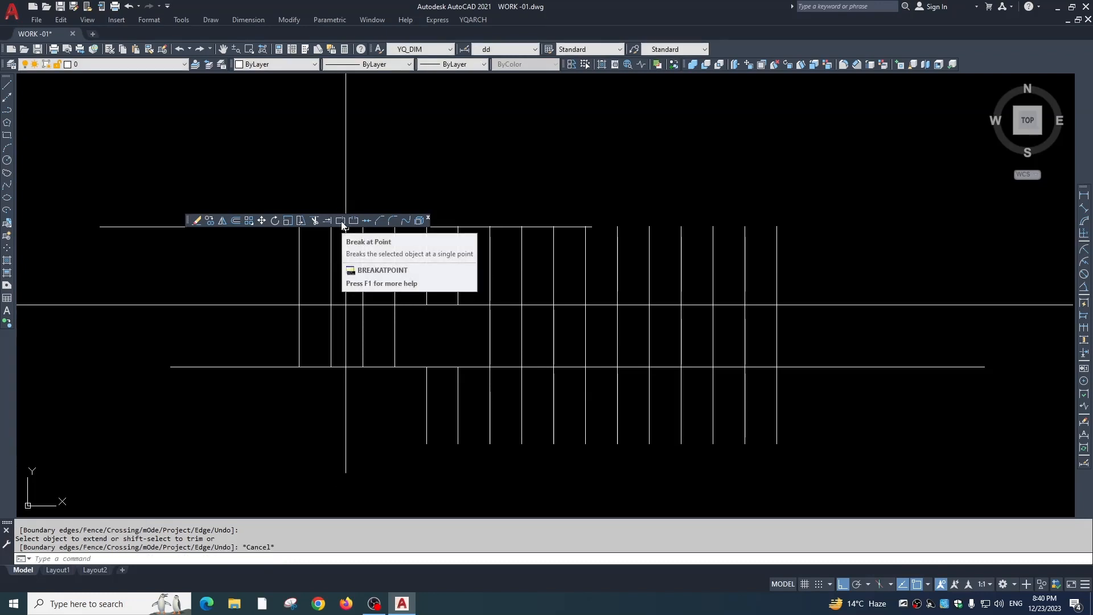
- Break the third vertical line at a single point just above the upper horizontal line with Break at Point
{"action": "left_click", "coordinate": [342, 221]}
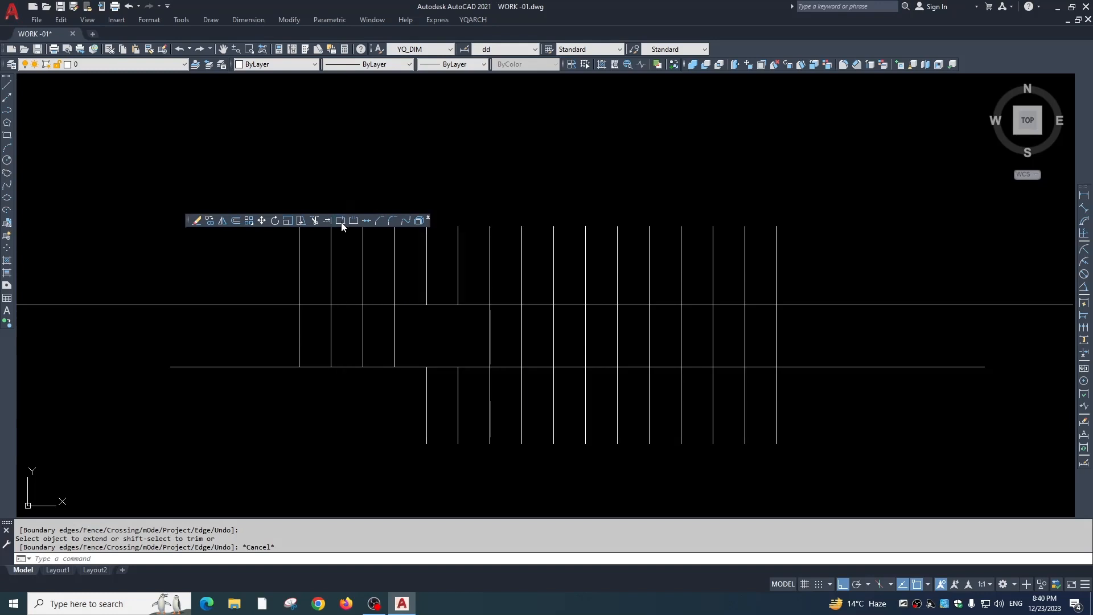
{"action": "left_click", "coordinate": [363, 283]}
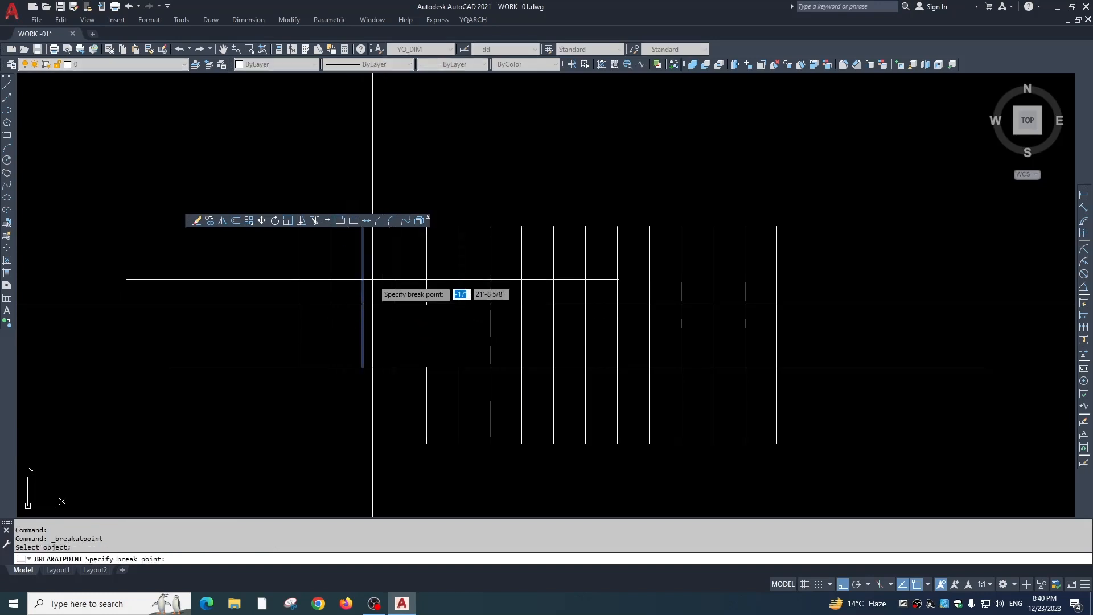
{"action": "left_click", "coordinate": [370, 325]}
{"action": "left_click", "coordinate": [364, 289]}
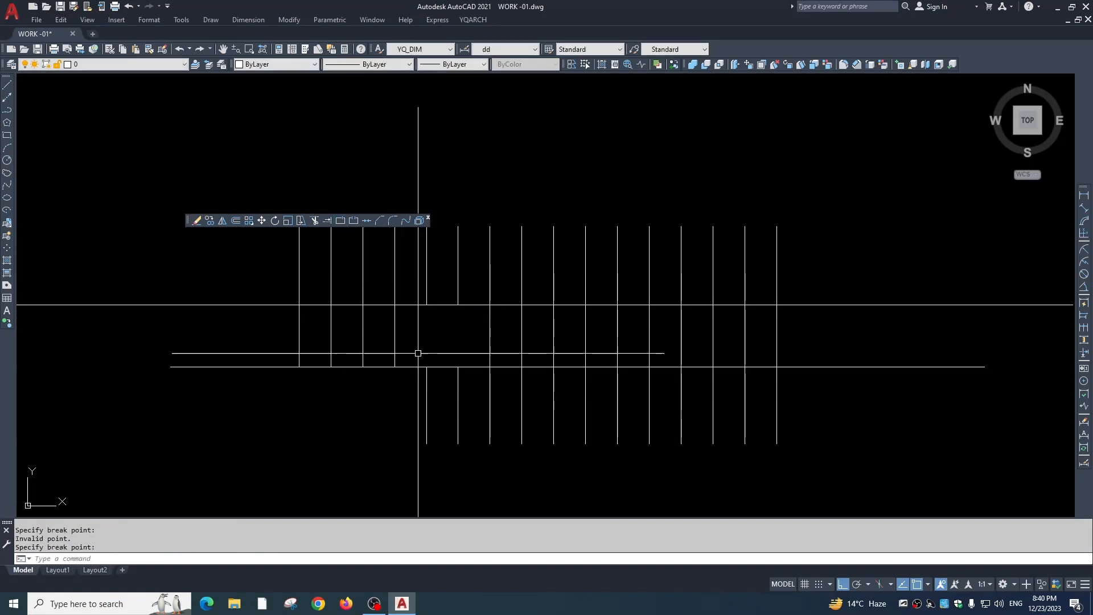
- Select the upper and lower parts of the third vertical line separately to check the break, and compare with the fourth line
{"action": "scroll", "coordinate": [386, 285], "scroll_direction": "up", "scroll_amount": 2}
{"action": "left_click", "coordinate": [363, 272]}
{"action": "left_click", "coordinate": [326, 254]}
{"action": "left_click", "coordinate": [364, 350]}
{"action": "left_click", "coordinate": [315, 376]}
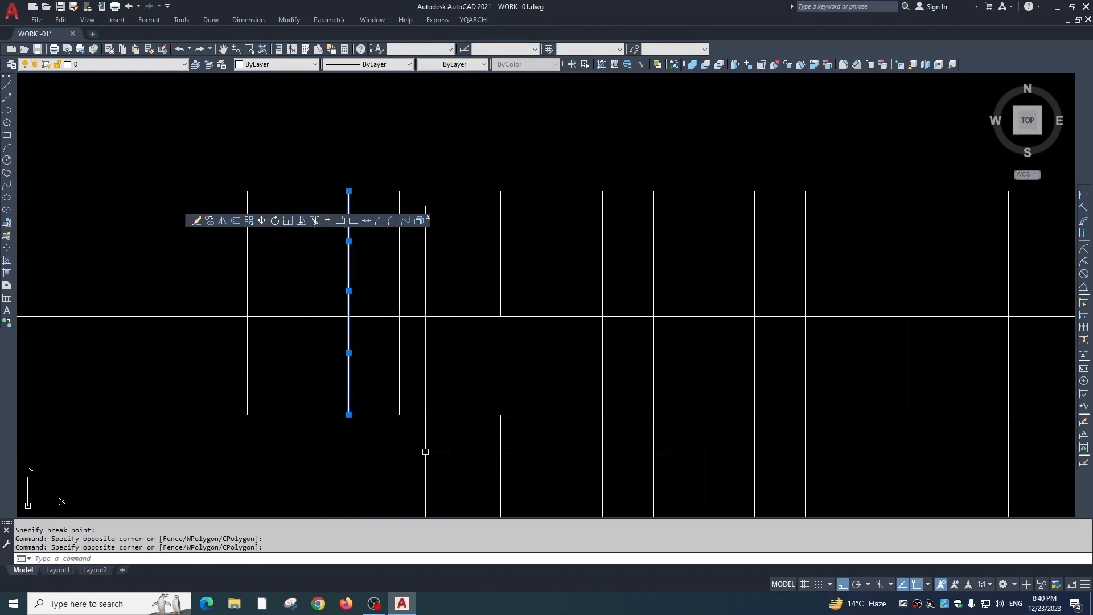
{"action": "key", "text": "Escape"}
{"action": "left_click", "coordinate": [366, 352]}
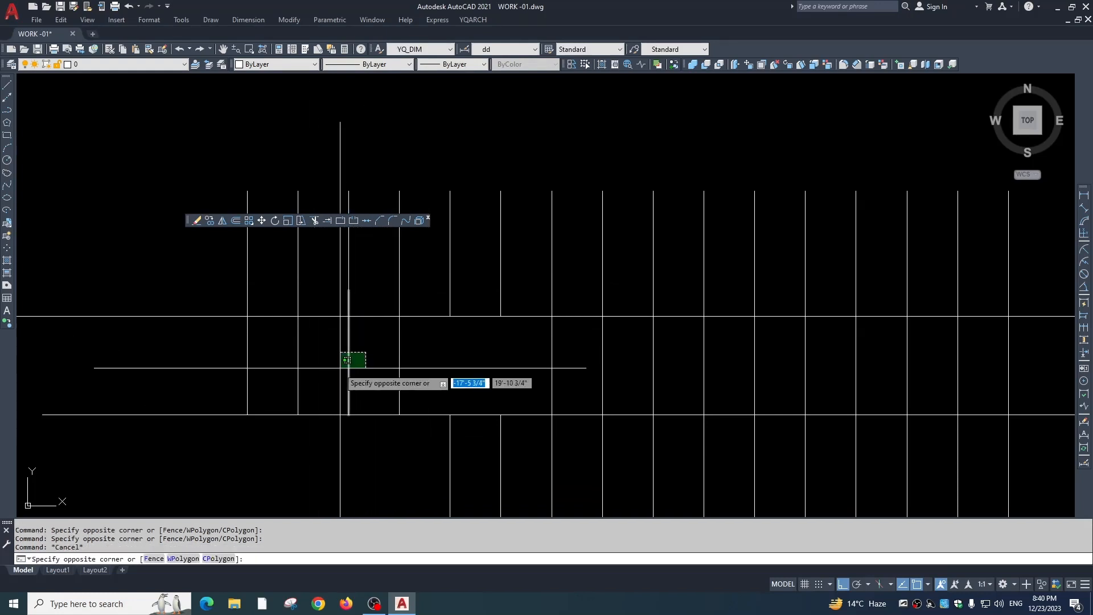
{"action": "left_click", "coordinate": [337, 370]}
{"action": "key", "text": "Escape"}
{"action": "left_click", "coordinate": [372, 257]}
{"action": "left_click", "coordinate": [325, 269]}
{"action": "key", "text": "Escape"}
{"action": "left_click", "coordinate": [364, 353]}
{"action": "left_click", "coordinate": [337, 369]}
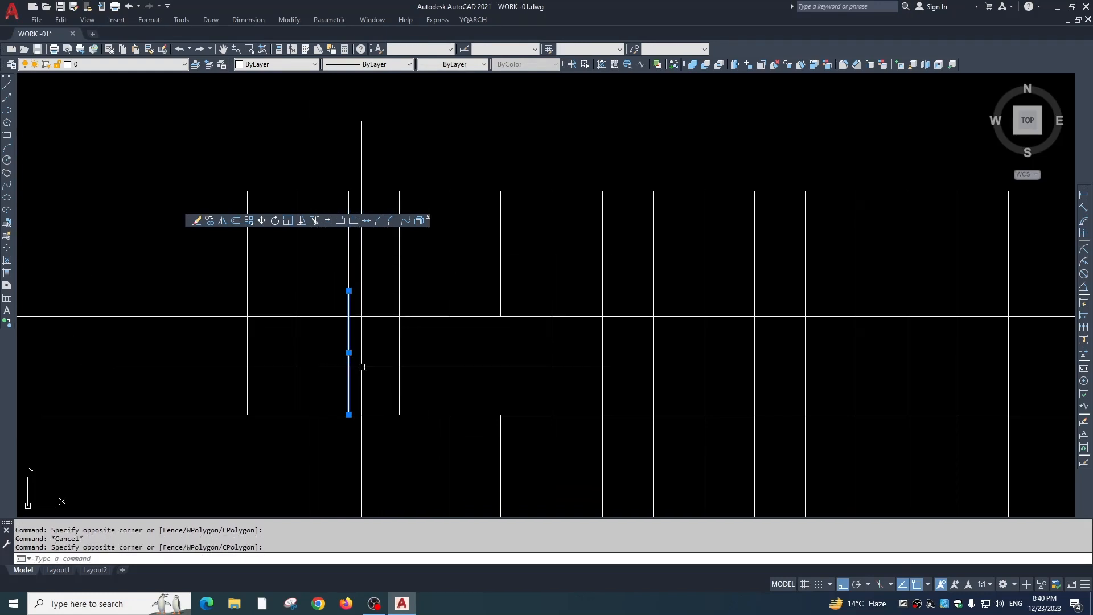
{"action": "key", "text": "Escape"}
{"action": "left_click", "coordinate": [417, 361]}
{"action": "left_click", "coordinate": [376, 383]}
{"action": "key", "text": "Escape"}
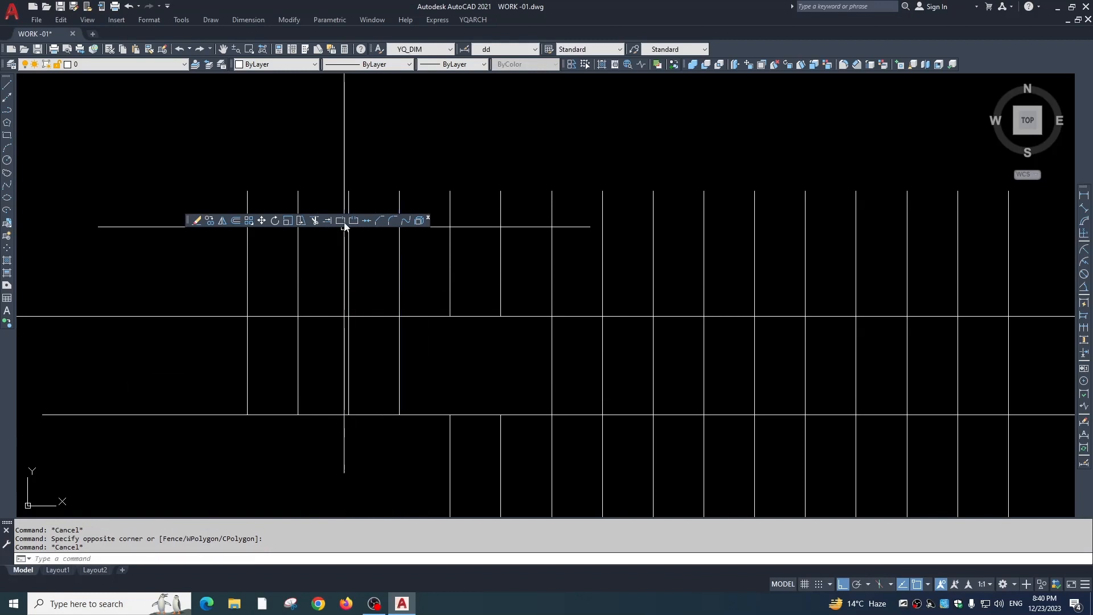
- Break the fourth vertical line at a single point just above the upper horizontal line
{"action": "left_click", "coordinate": [341, 220]}
{"action": "left_click", "coordinate": [400, 279]}
{"action": "left_click", "coordinate": [399, 302]}
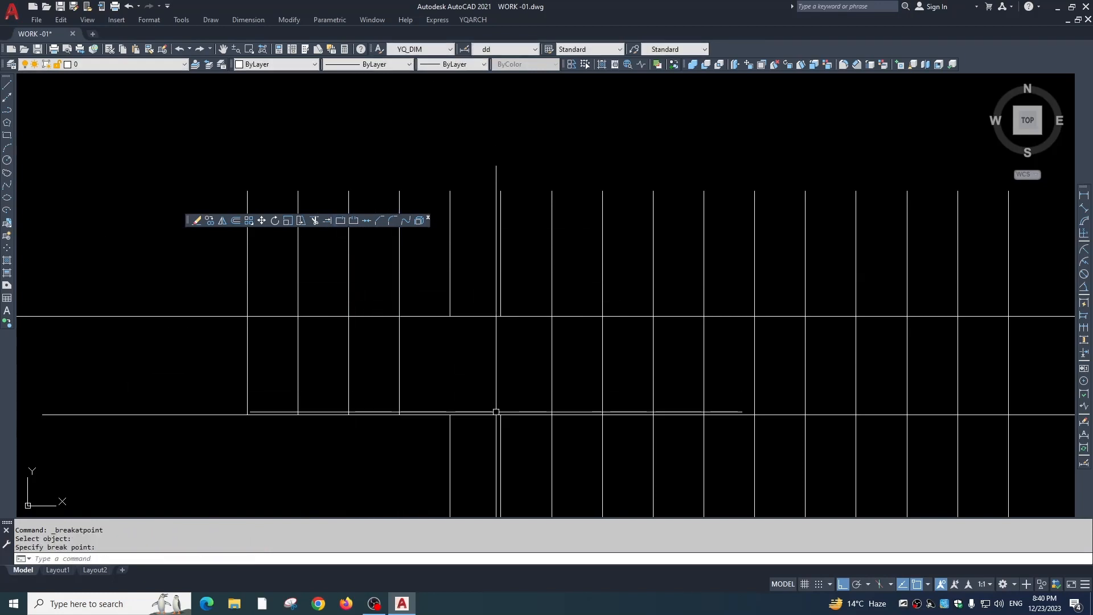
- Select the pieces of the fourth vertical line above and below its break point to check that they are separate
{"action": "left_click", "coordinate": [412, 297]}
{"action": "left_click", "coordinate": [394, 325]}
{"action": "left_click", "coordinate": [423, 352]}
{"action": "left_click", "coordinate": [381, 374]}
{"action": "key", "text": "Escape"}
{"action": "left_click", "coordinate": [414, 352]}
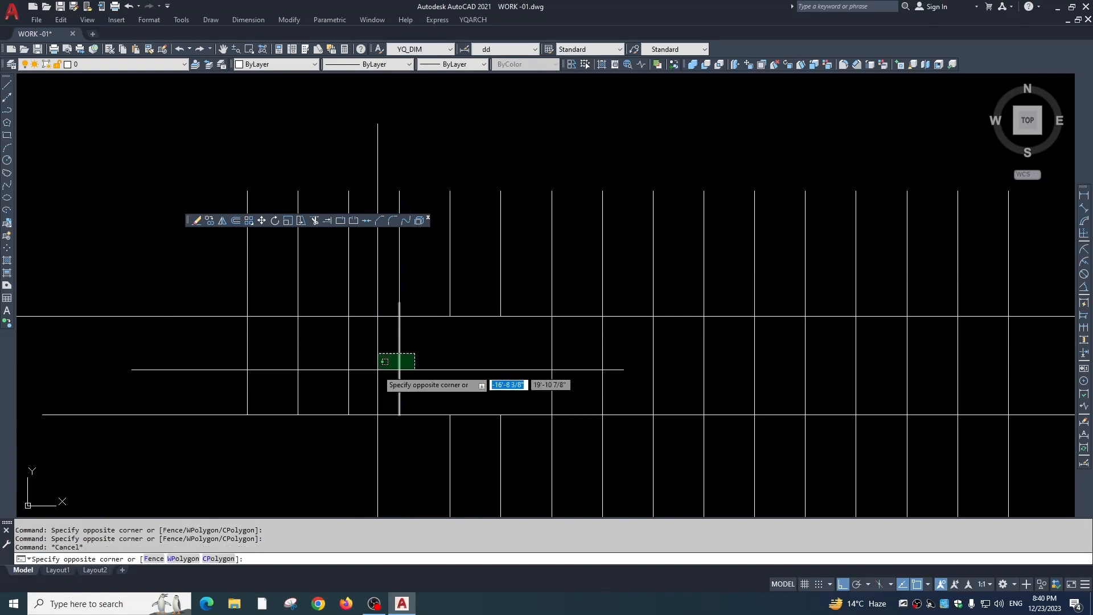
{"action": "left_click", "coordinate": [378, 370]}
{"action": "left_click", "coordinate": [416, 270]}
{"action": "left_click", "coordinate": [365, 300]}
{"action": "key", "text": "Escape"}
{"action": "left_click", "coordinate": [417, 342]}
{"action": "left_click", "coordinate": [389, 361]}
{"action": "left_click", "coordinate": [421, 260]}
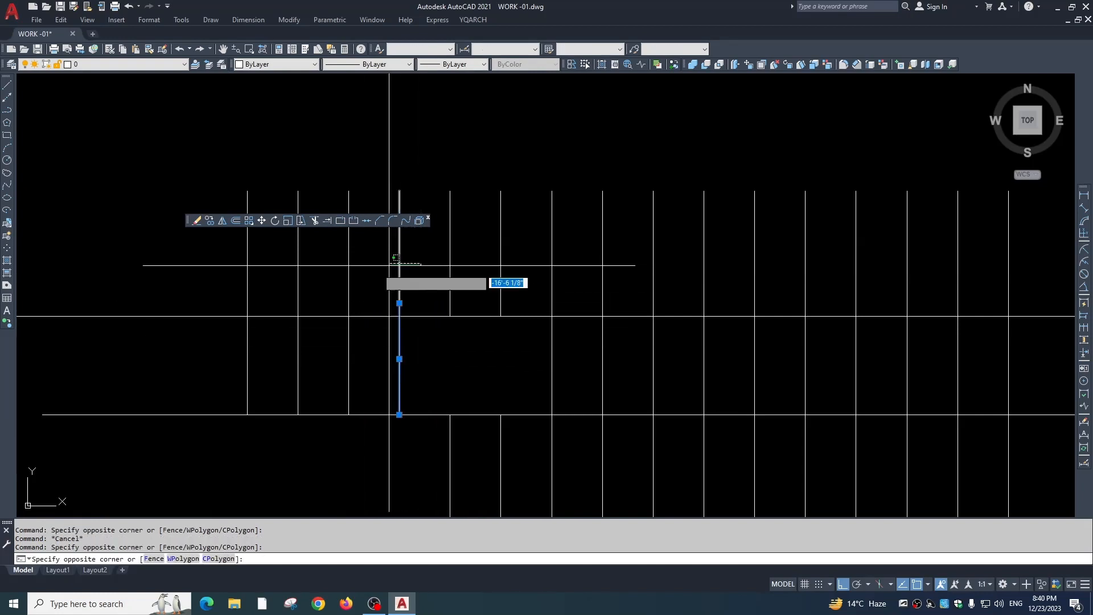
{"action": "left_click", "coordinate": [374, 271]}
{"action": "key", "text": "Escape"}
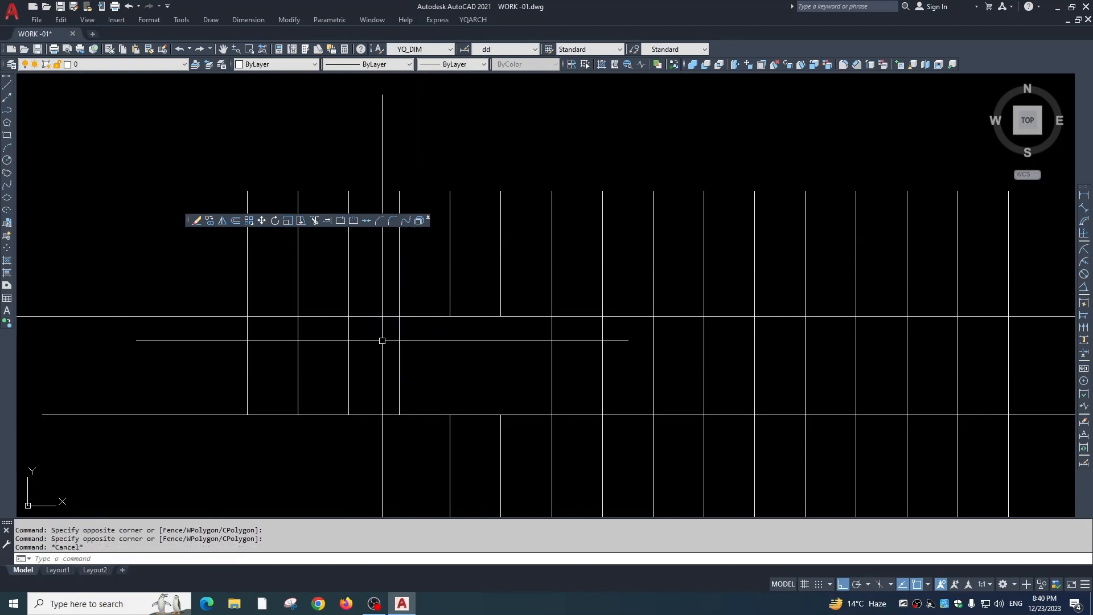
- Cut a gap in the eleventh vertical line below the lower horizontal line with the Break command
{"action": "left_click", "coordinate": [354, 221]}
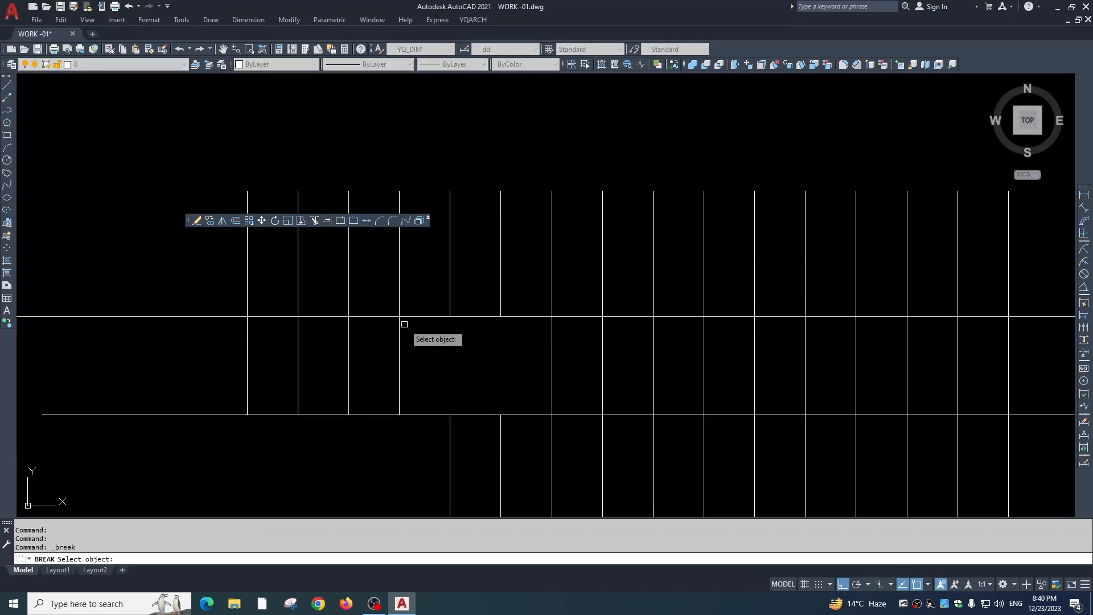
{"action": "scroll", "coordinate": [525, 353], "scroll_direction": "down", "scroll_amount": 2}
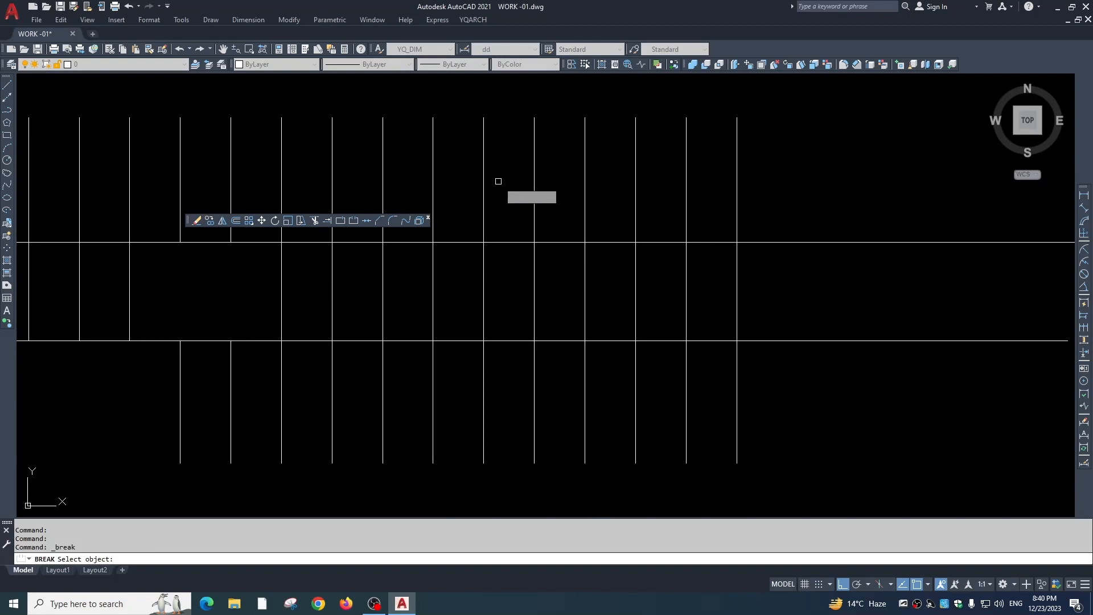
{"action": "left_click", "coordinate": [483, 437]}
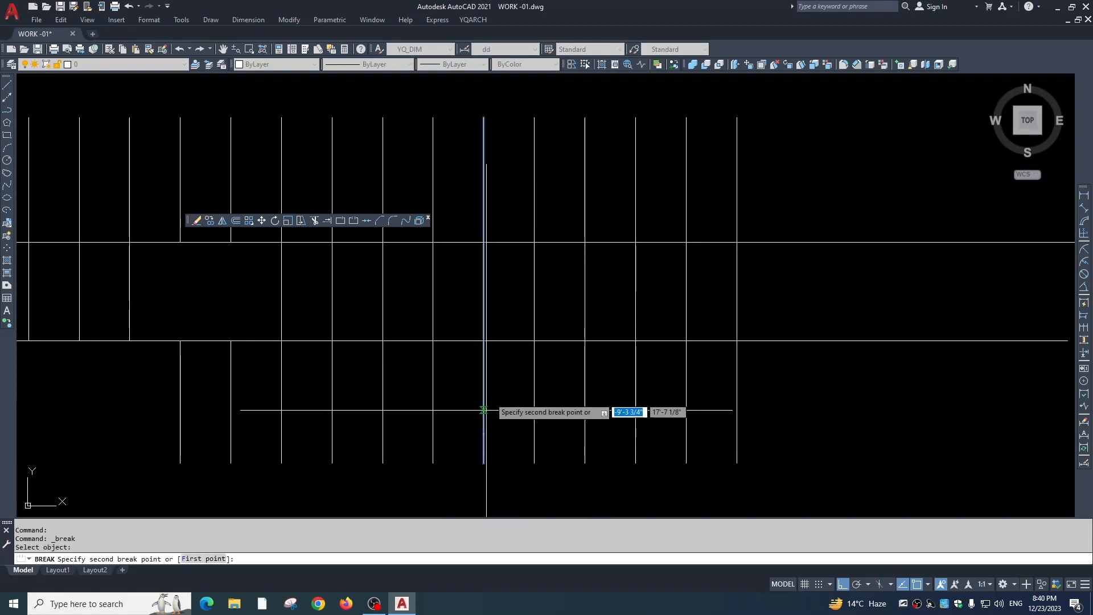
{"action": "left_click", "coordinate": [489, 357]}
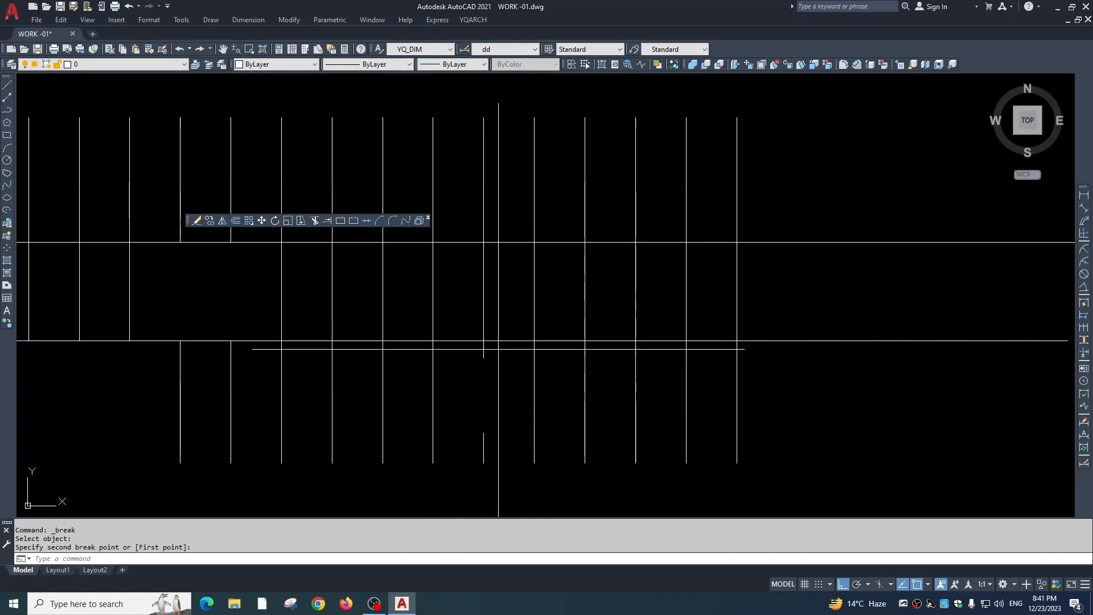
- Join the two pieces of the eleventh vertical line back into one line
{"action": "left_click", "coordinate": [499, 349]}
{"action": "left_click", "coordinate": [456, 464]}
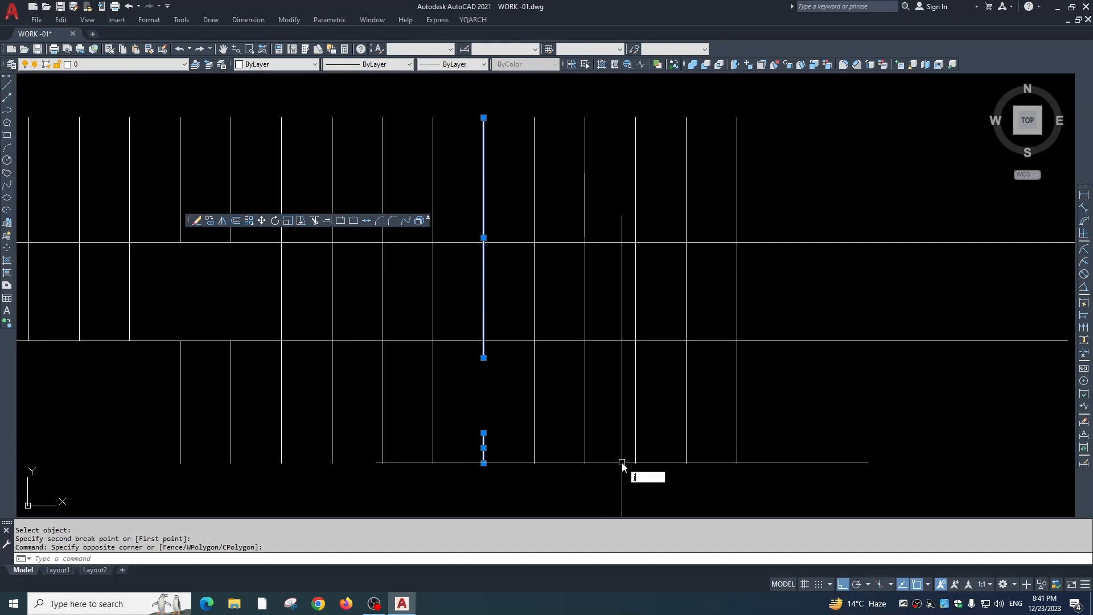
{"action": "key", "text": "BackSpace"}
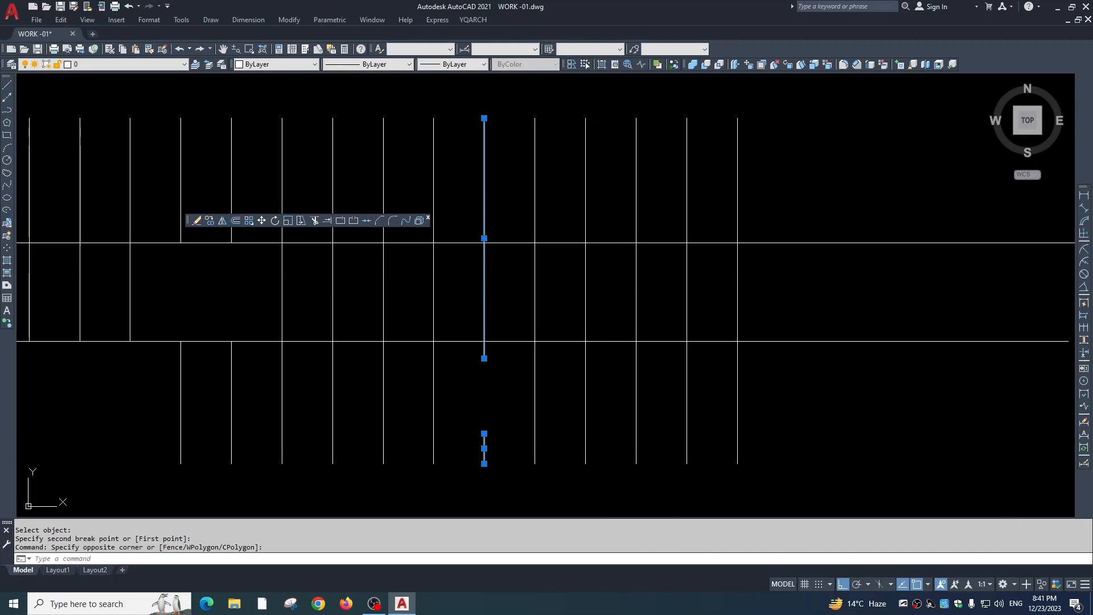
{"action": "left_click", "coordinate": [366, 220]}
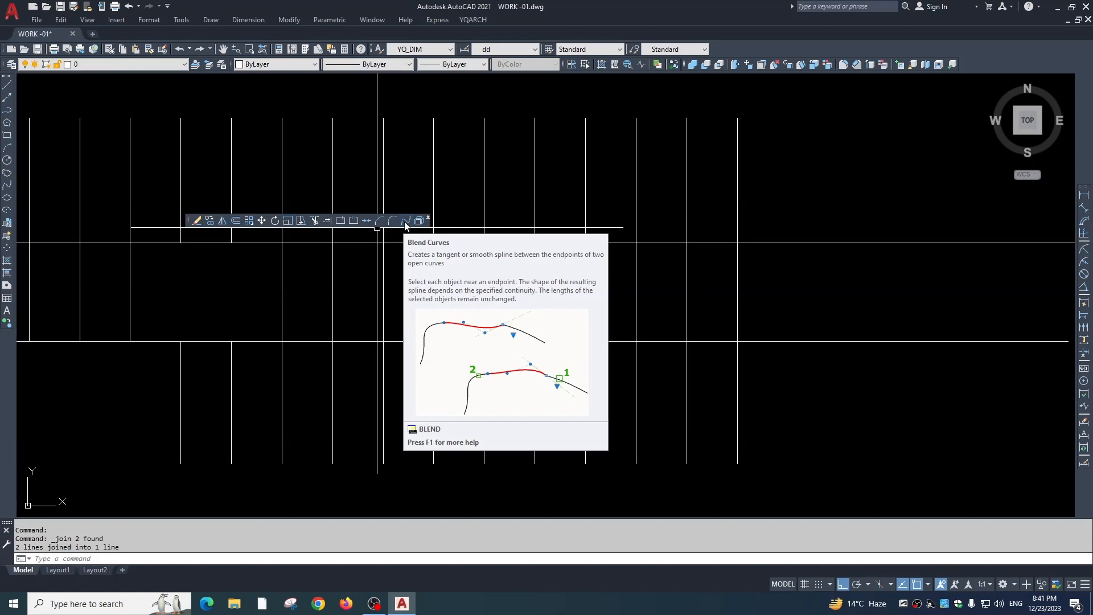
{"action": "key", "text": "Escape"}
- Chamfer the inner top-right wall corner of the bath in the white floor plan with both distances set to 4'
{"action": "scroll", "coordinate": [458, 308], "scroll_direction": "down", "scroll_amount": 2}
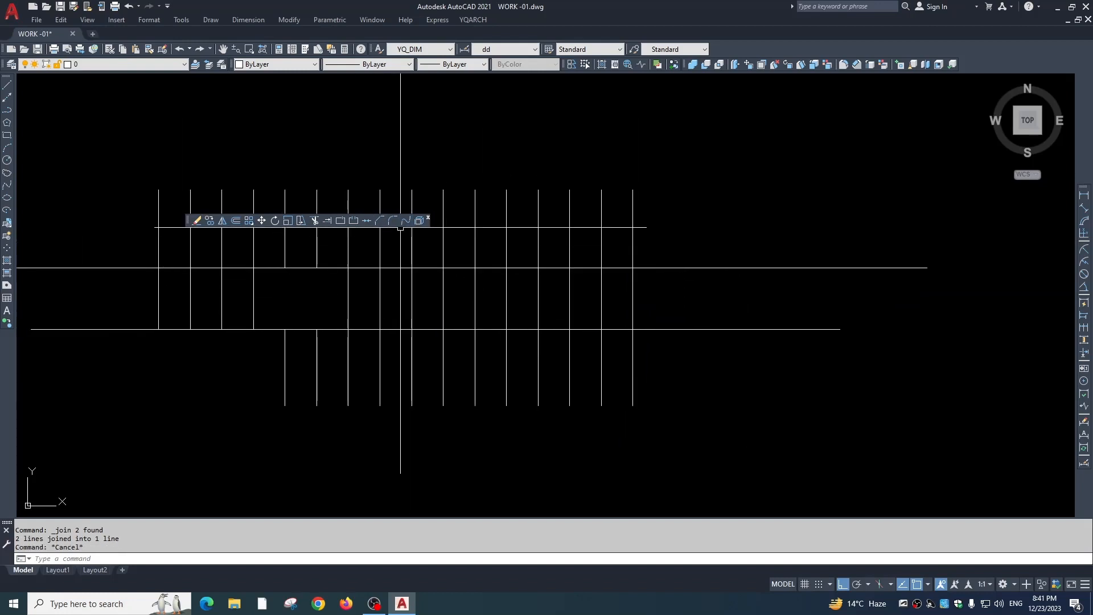
{"action": "key", "text": "Escape"}
{"action": "scroll", "coordinate": [462, 239], "scroll_direction": "down", "scroll_amount": 4}
{"action": "middle_click_drag", "start_coordinate": [462, 288], "coordinate": [497, 224]}
{"action": "scroll", "coordinate": [497, 223], "scroll_direction": "down", "scroll_amount": 2}
{"action": "key", "text": "Escape"}
{"action": "scroll", "coordinate": [383, 317], "scroll_direction": "up", "scroll_amount": 4}
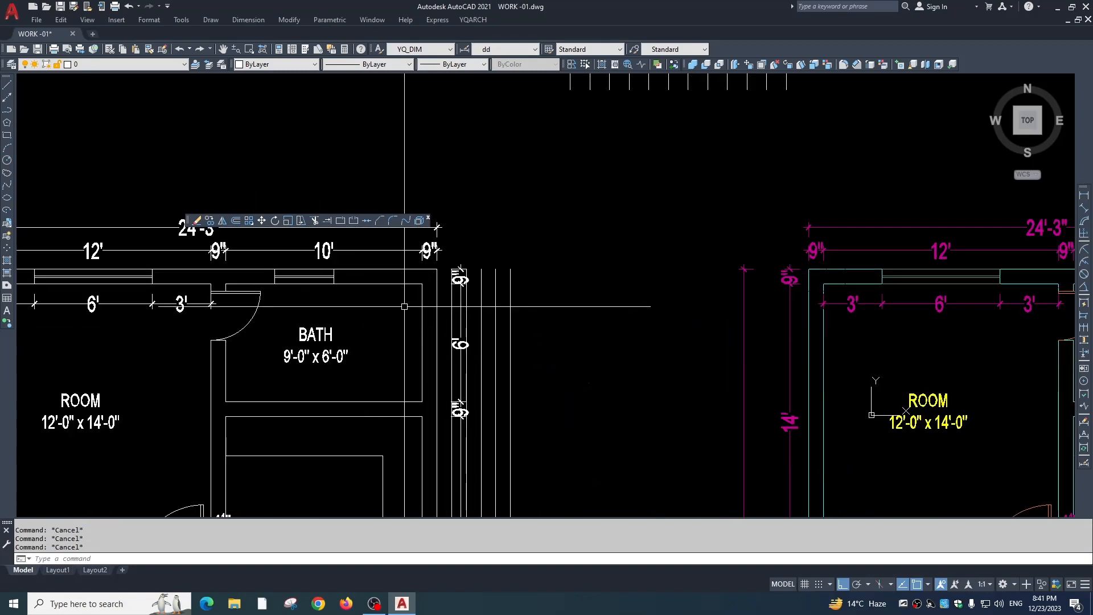
{"action": "left_click", "coordinate": [381, 222]}
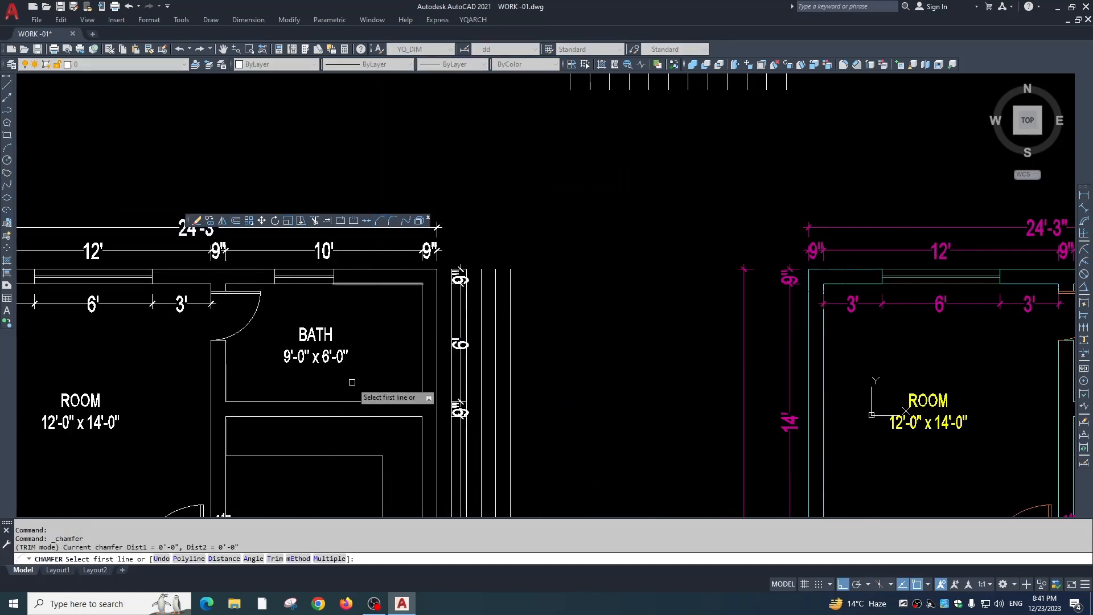
{"action": "left_click", "coordinate": [219, 565]}
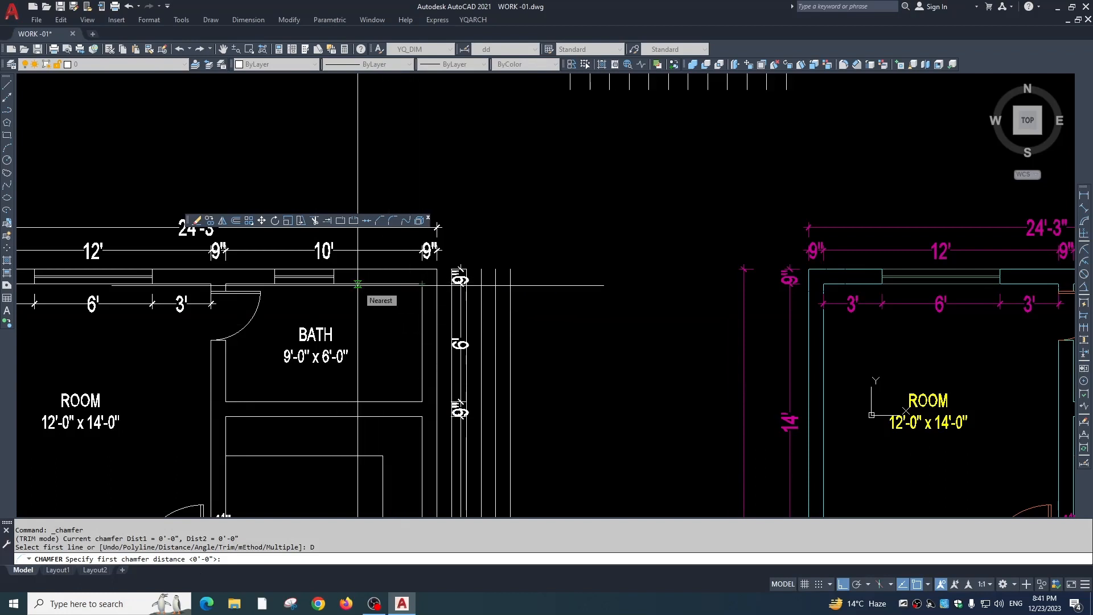
{"action": "key", "text": "Return"}
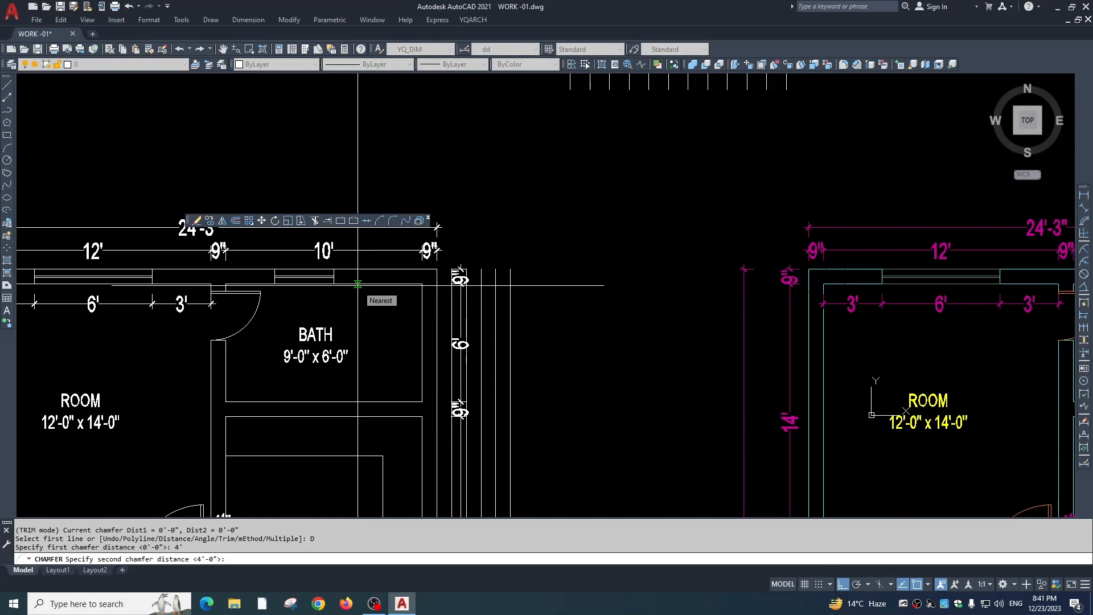
{"action": "key", "text": "Return"}
{"action": "left_click", "coordinate": [360, 285]}
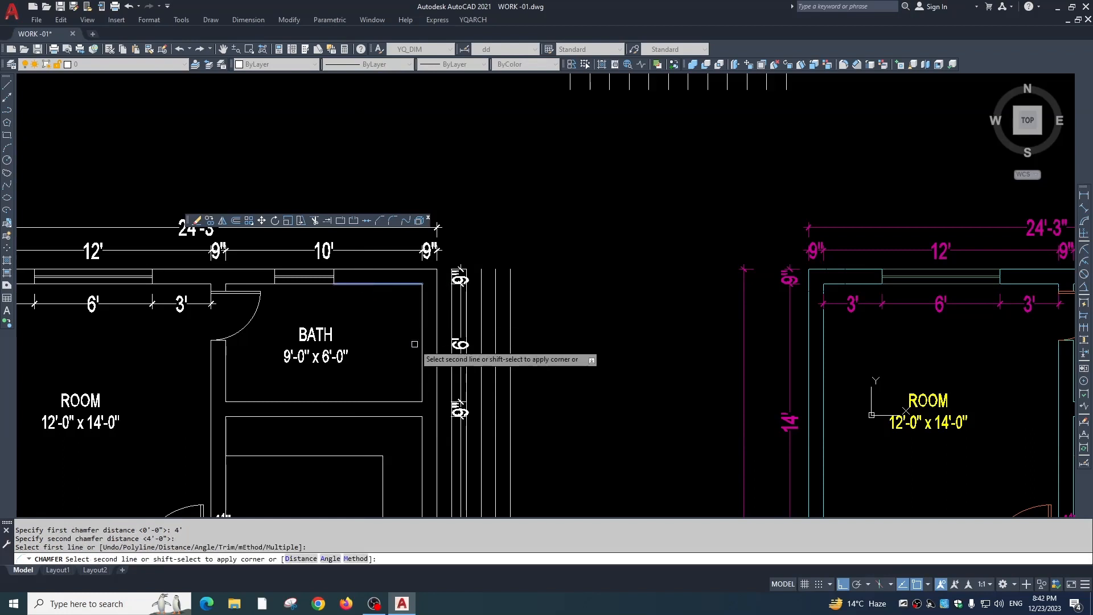
{"action": "left_click", "coordinate": [422, 357]}
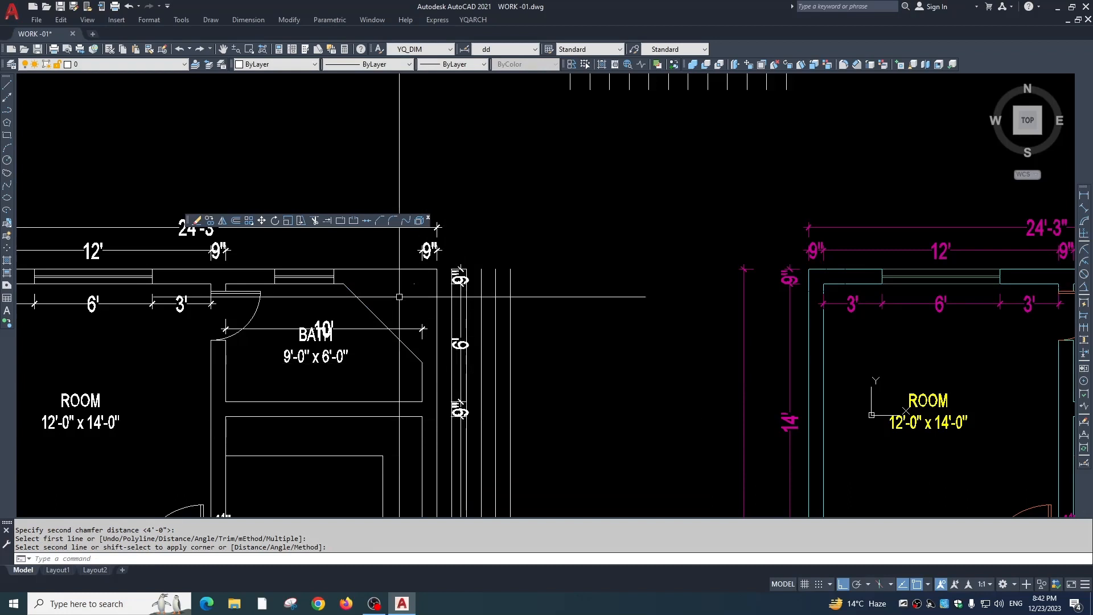
- Chamfer the outer top-right wall corner of the white floor plan using the same 4' distances
{"action": "key", "text": "Return"}
{"action": "left_click", "coordinate": [349, 268]}
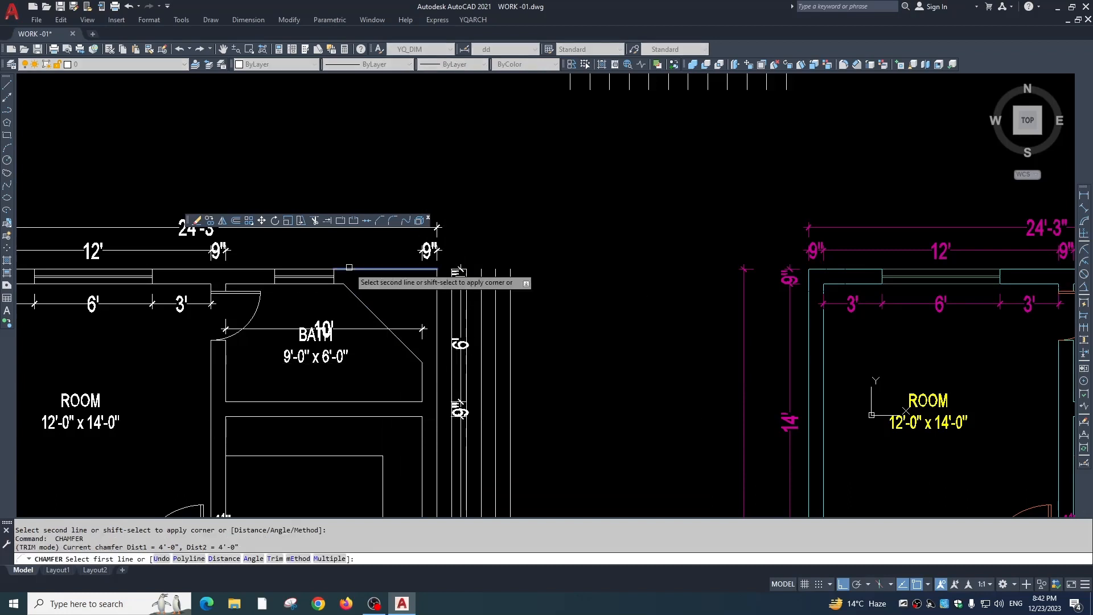
{"action": "left_click", "coordinate": [437, 379]}
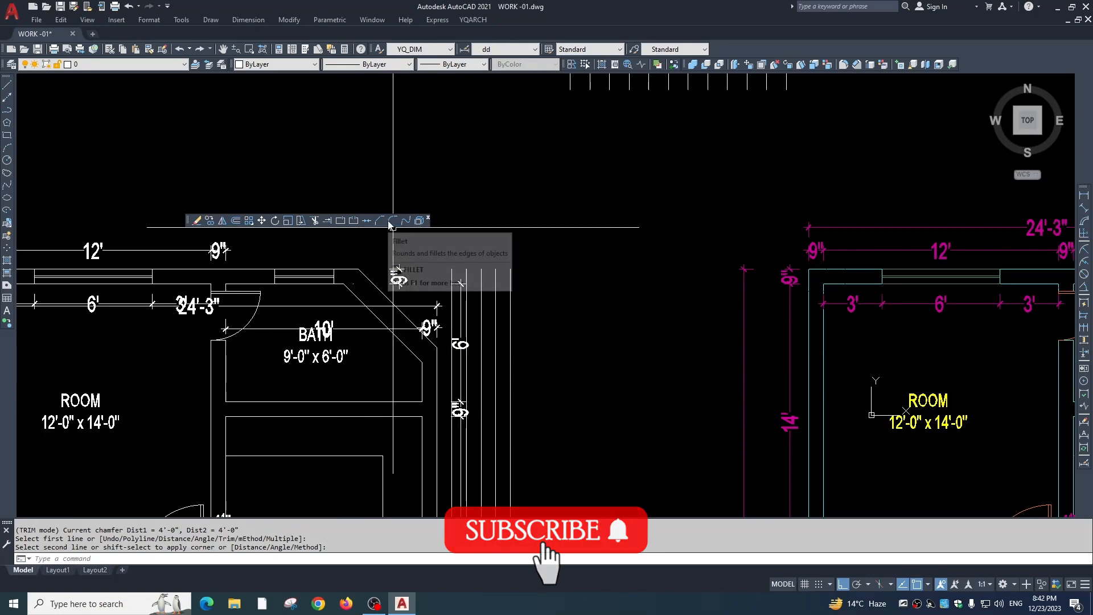
- Draw a short vertical line and a separate horizontal line above and to the right of it, in the empty space above the white floor plan
{"action": "key", "text": "Escape"}
{"action": "scroll", "coordinate": [519, 369], "scroll_direction": "down", "scroll_amount": 5}
{"action": "middle_click_drag", "start_coordinate": [519, 369], "coordinate": [524, 398]}
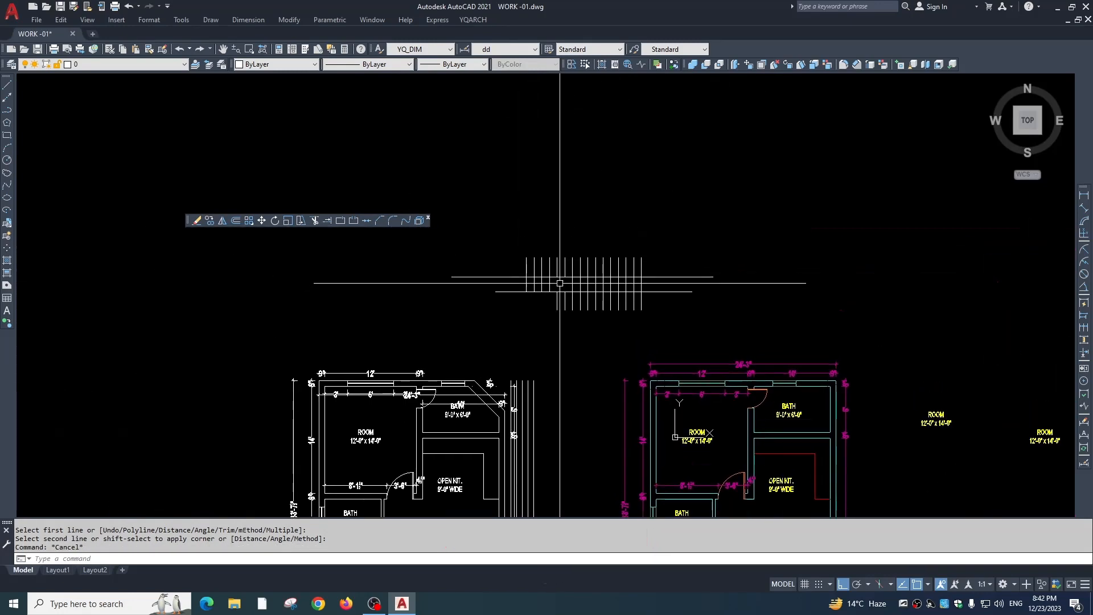
{"action": "scroll", "coordinate": [571, 402], "scroll_direction": "up", "scroll_amount": 2}
{"action": "type", "text": "L"}
{"action": "key", "text": "Return"}
{"action": "left_click", "coordinate": [287, 291]}
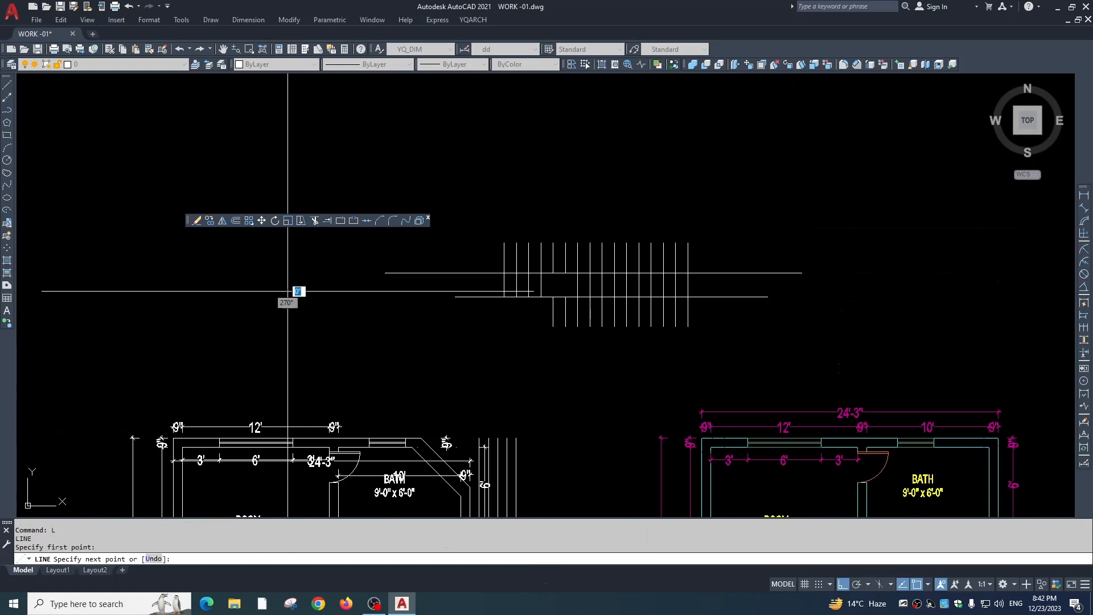
{"action": "left_click", "coordinate": [288, 363]}
{"action": "key", "text": "Escape"}
{"action": "key", "text": "space"}
{"action": "left_click", "coordinate": [311, 281]}
{"action": "left_click", "coordinate": [409, 295]}
{"action": "key", "text": "Escape"}
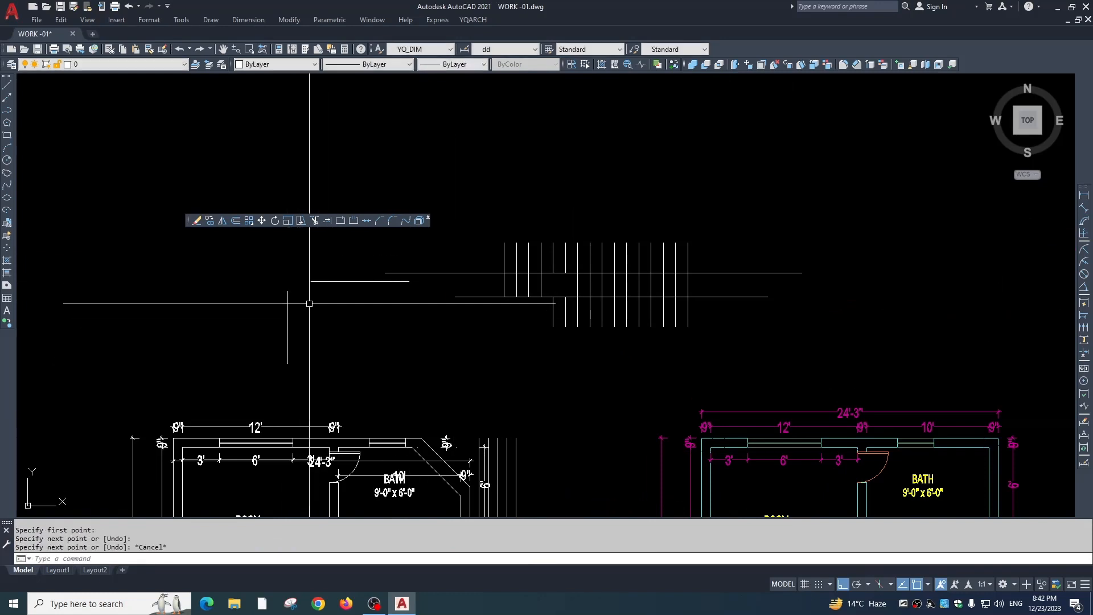
- Fillet the separate horizontal and vertical lines above the white floor plan into a sharp corner with a radius of 0
{"action": "scroll", "coordinate": [311, 294], "scroll_direction": "up", "scroll_amount": 2}
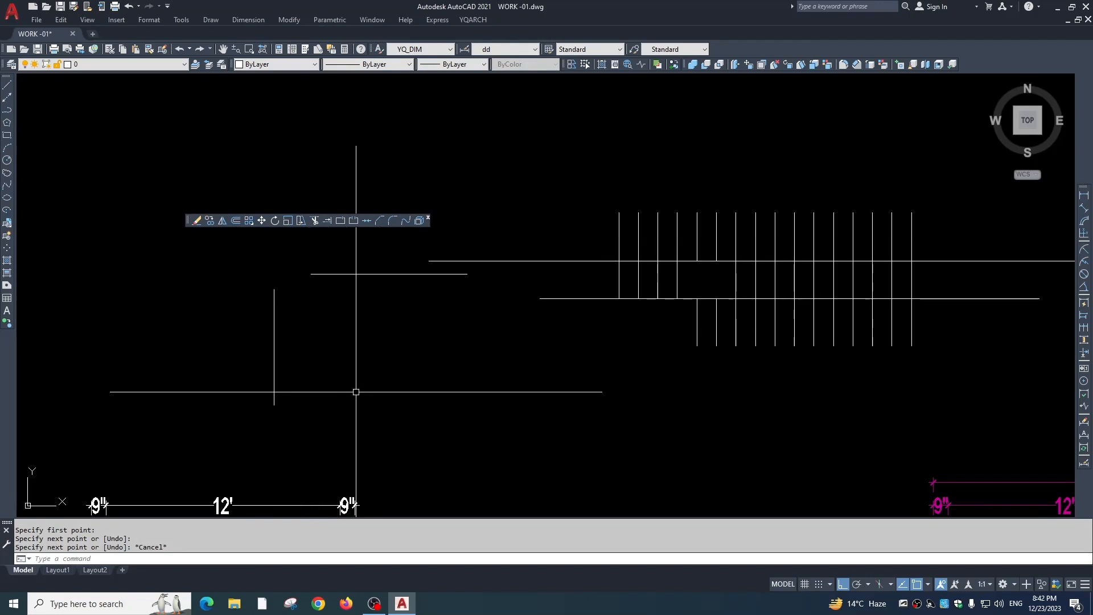
{"action": "left_click", "coordinate": [392, 220]}
{"action": "left_click", "coordinate": [313, 275]}
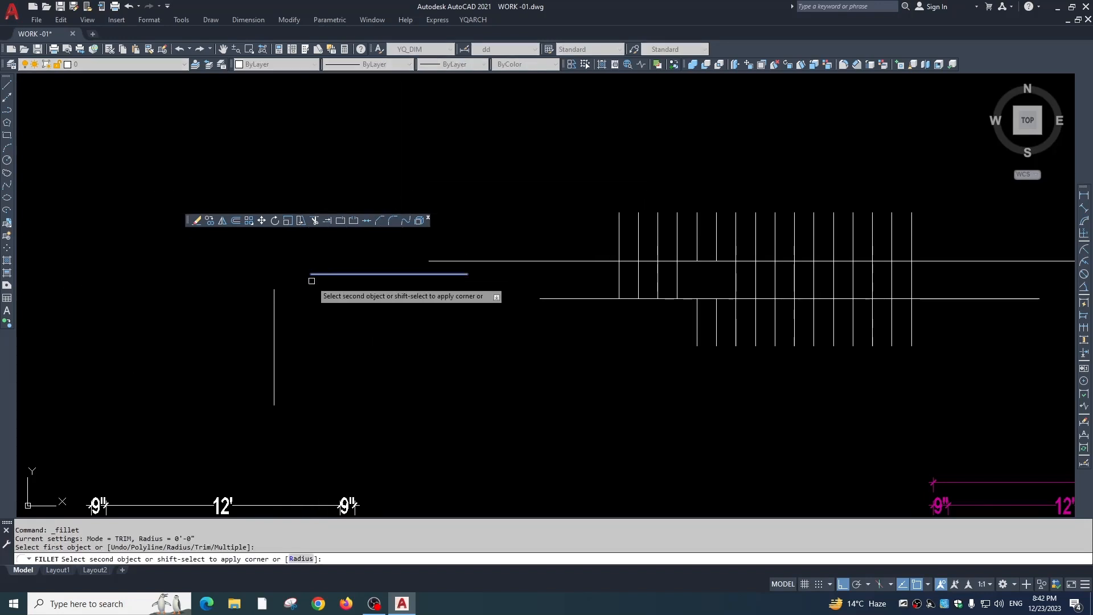
{"action": "left_click", "coordinate": [274, 331]}
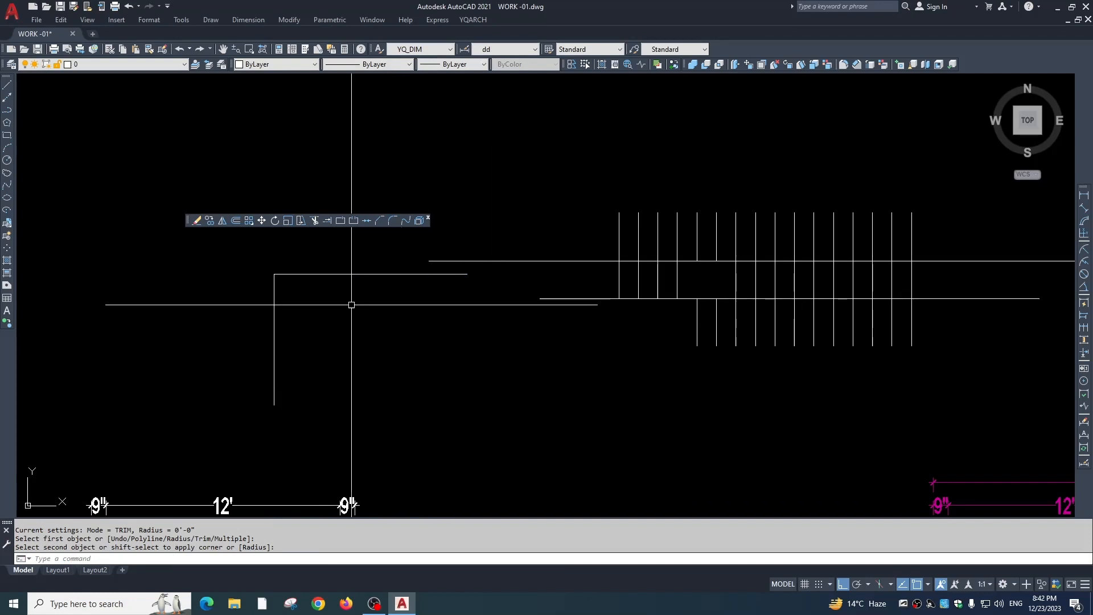
- Draw a small circle centred on the corner where the filleted horizontal and vertical lines meet
{"action": "scroll", "coordinate": [282, 277], "scroll_direction": "up", "scroll_amount": 4}
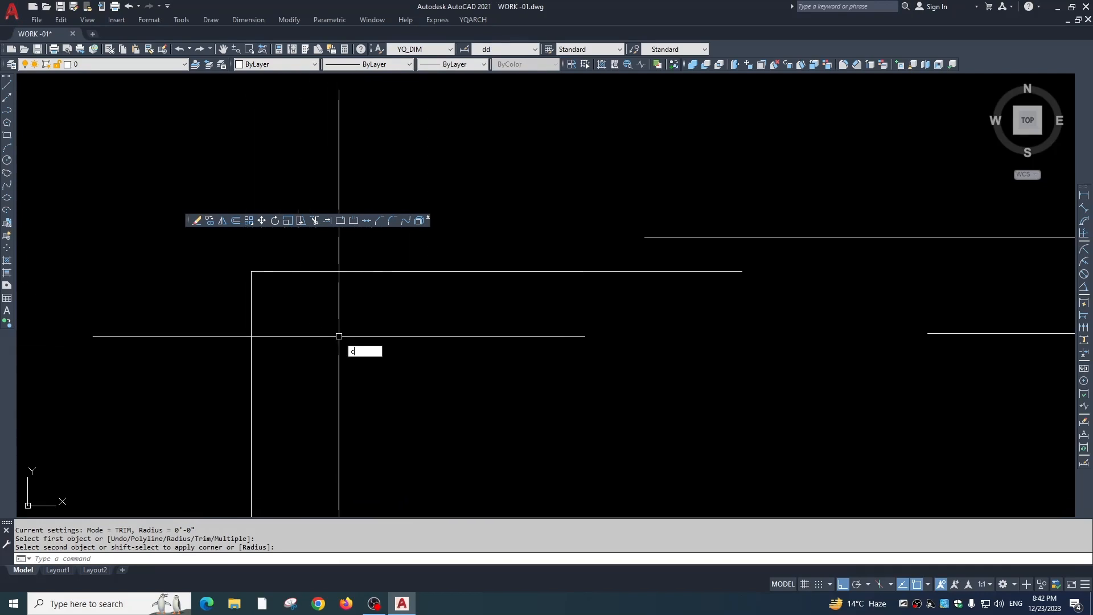
{"action": "type", "text": "c"}
{"action": "key", "text": "Return"}
{"action": "left_click", "coordinate": [251, 272]}
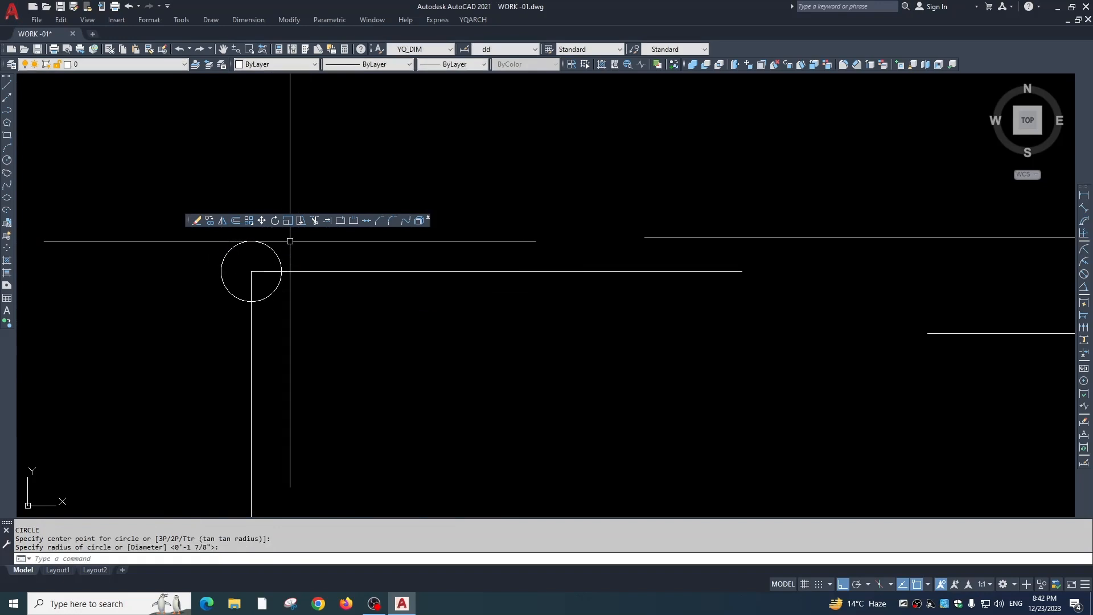
- Move the circle straight down from its top quadrant to the corner so it touches the horizontal line
{"action": "left_click_drag", "start_coordinate": [290, 241], "coordinate": [264, 261]}
{"action": "type", "text": "m"}
{"action": "key", "text": "Return"}
{"action": "type", "text": "n"}
{"action": "key", "text": "Return"}
{"action": "left_click", "coordinate": [251, 241]}
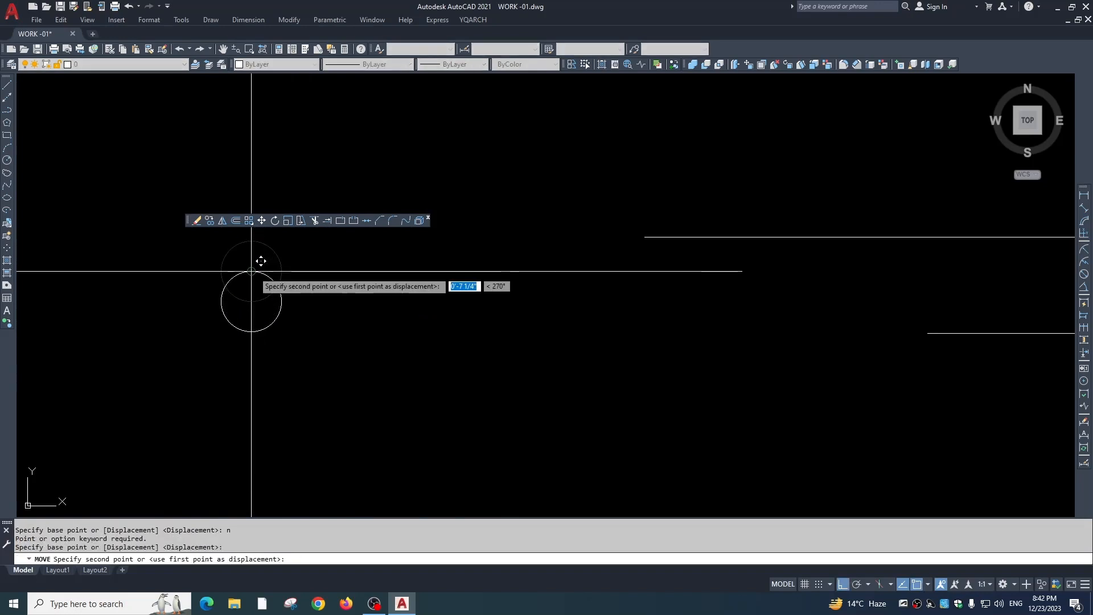
{"action": "left_click", "coordinate": [251, 271]}
- Move the circle to the right from its left quadrant onto the vertical line so it is tangent to both lines
{"action": "left_click", "coordinate": [281, 290]}
{"action": "double_click", "coordinate": [274, 311]}
{"action": "left_click", "coordinate": [273, 312]}
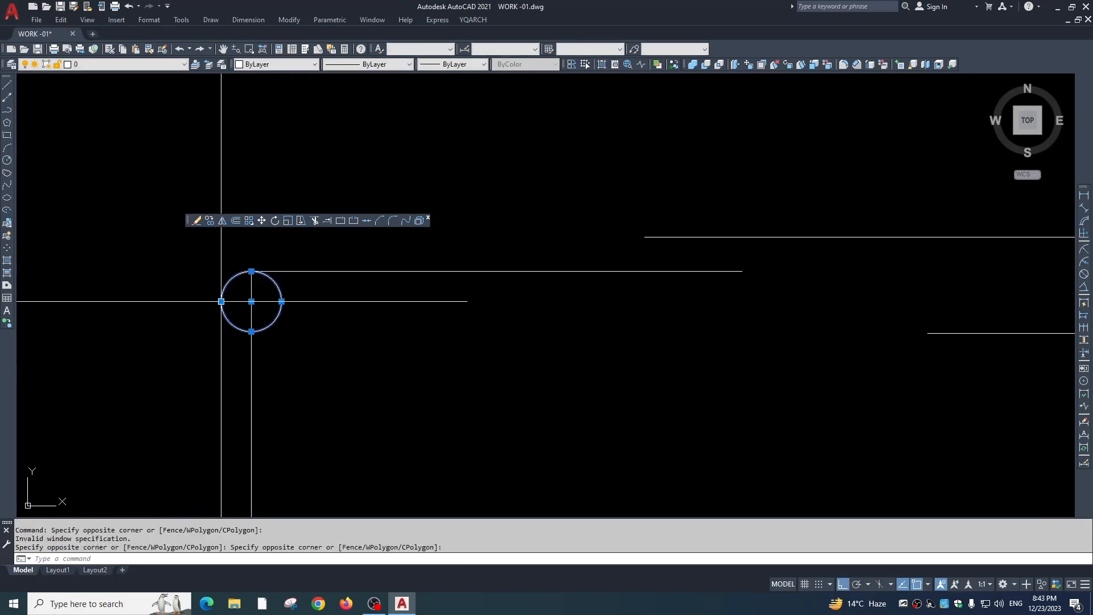
{"action": "left_click", "coordinate": [221, 301]}
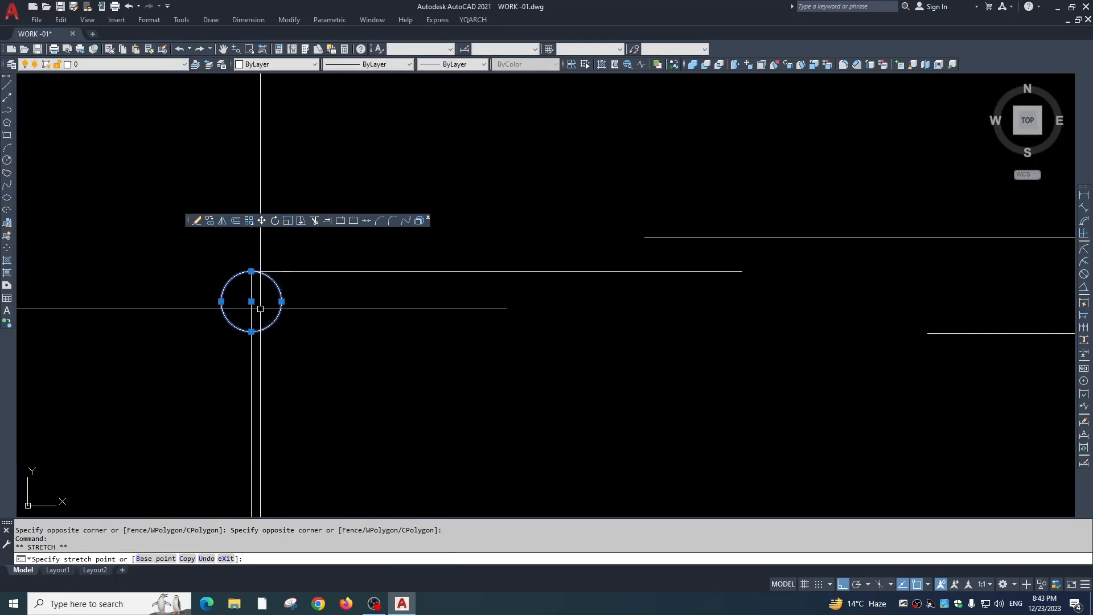
{"action": "key", "text": "Escape"}
{"action": "type", "text": "nm"}
{"action": "key", "text": "Return"}
{"action": "type", "text": "m"}
{"action": "key", "text": "Return"}
{"action": "left_click", "coordinate": [221, 301]}
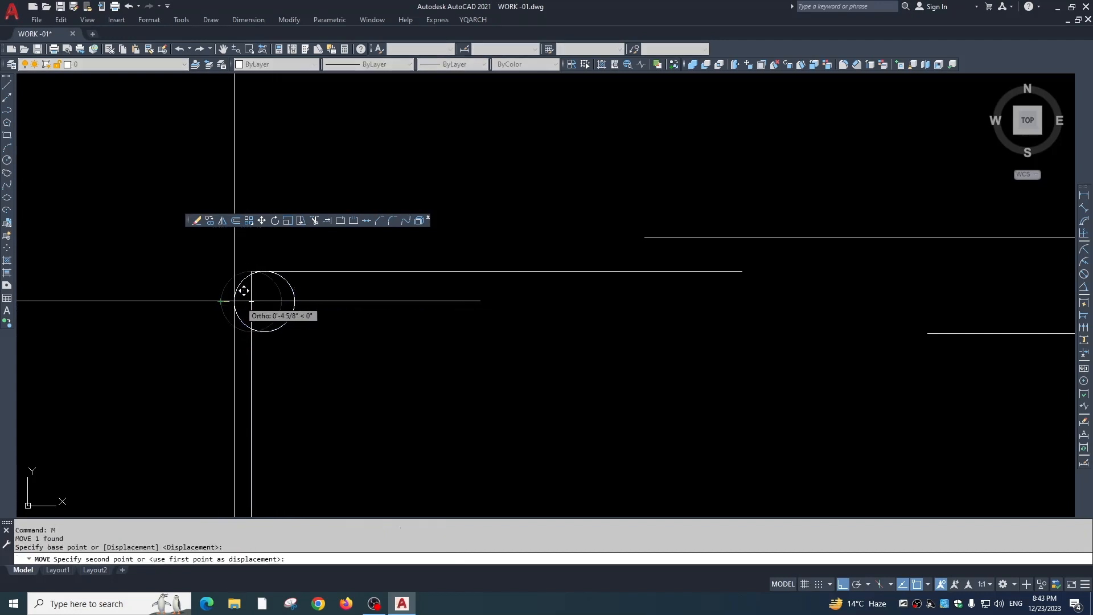
{"action": "left_click", "coordinate": [251, 301]}
{"action": "key", "text": "Escape"}
- Trim the line ends outside the circle and the circle's inner part, leaving a rounded corner arc
{"action": "scroll", "coordinate": [254, 277], "scroll_direction": "up", "scroll_amount": 2}
{"action": "type", "text": "tr"}
{"action": "left_click", "coordinate": [254, 262]}
{"action": "left_click", "coordinate": [235, 291]}
{"action": "key", "text": "Escape"}
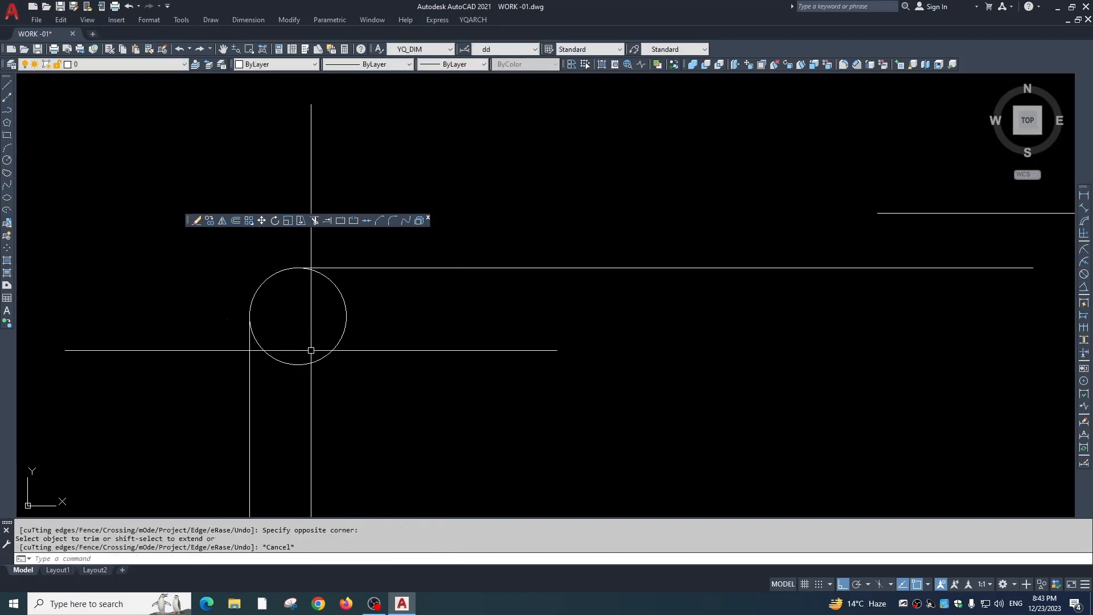
{"action": "type", "text": "tr"}
{"action": "left_click", "coordinate": [323, 335]}
{"action": "left_click", "coordinate": [364, 391]}
{"action": "scroll", "coordinate": [274, 282], "scroll_direction": "up", "scroll_amount": 2}
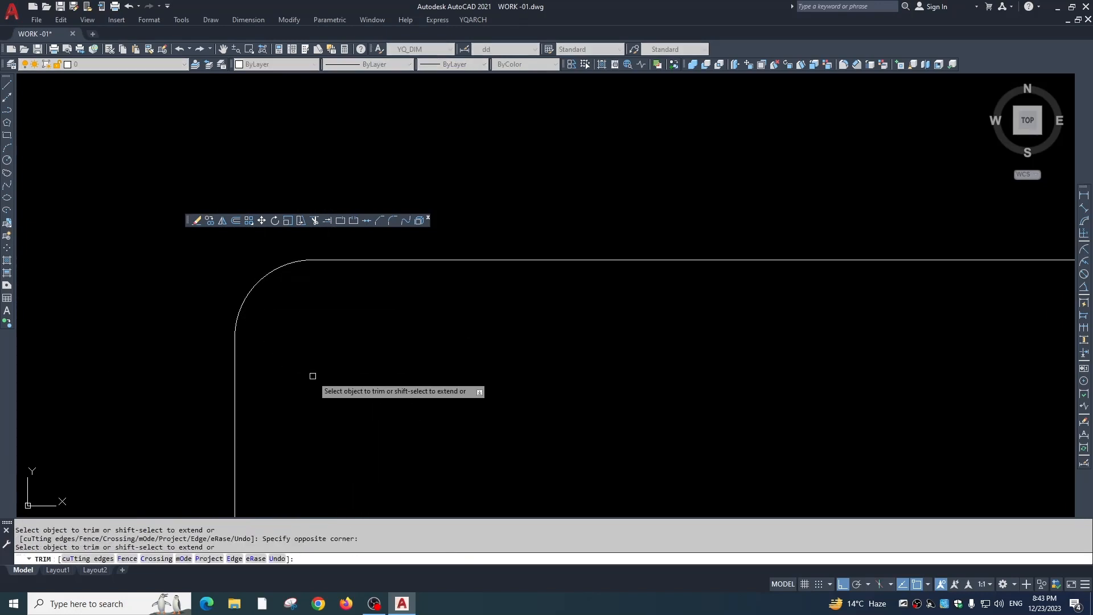
{"action": "key", "text": "Escape"}
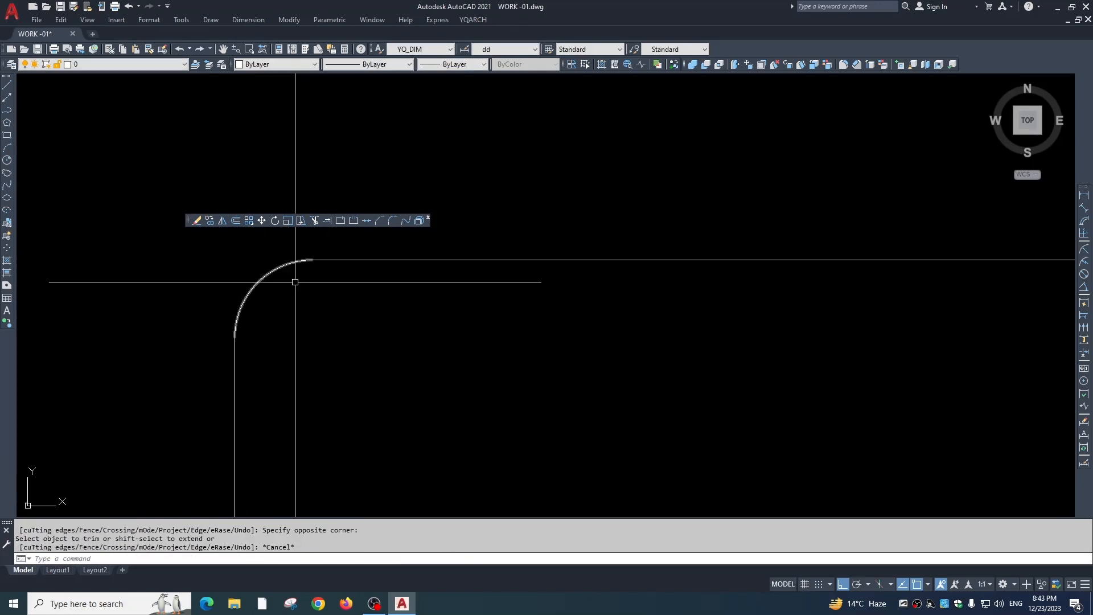
- Erase the corner arc and fillet the two lines back into a sharp corner
{"action": "left_click", "coordinate": [242, 303]}
{"action": "key", "text": "Delete"}
{"action": "type", "text": "f"}
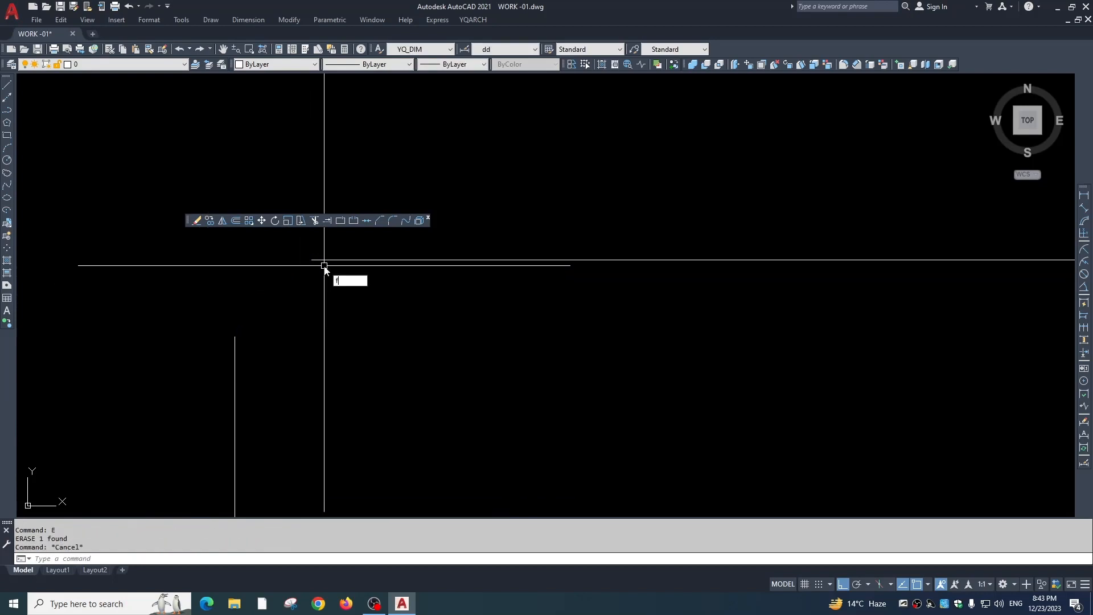
{"action": "left_click", "coordinate": [320, 260]}
{"action": "key", "text": "Escape"}
{"action": "scroll", "coordinate": [376, 353], "scroll_direction": "down", "scroll_amount": 1}
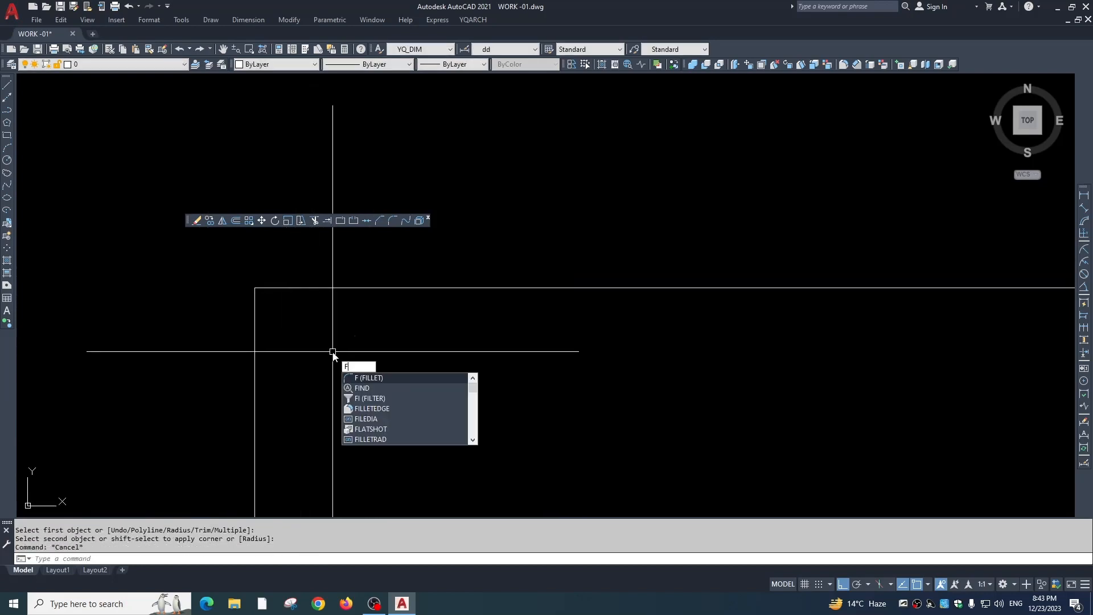
- Fillet the corner between the horizontal and vertical lines with a radius of 24
{"action": "key", "text": "space"}
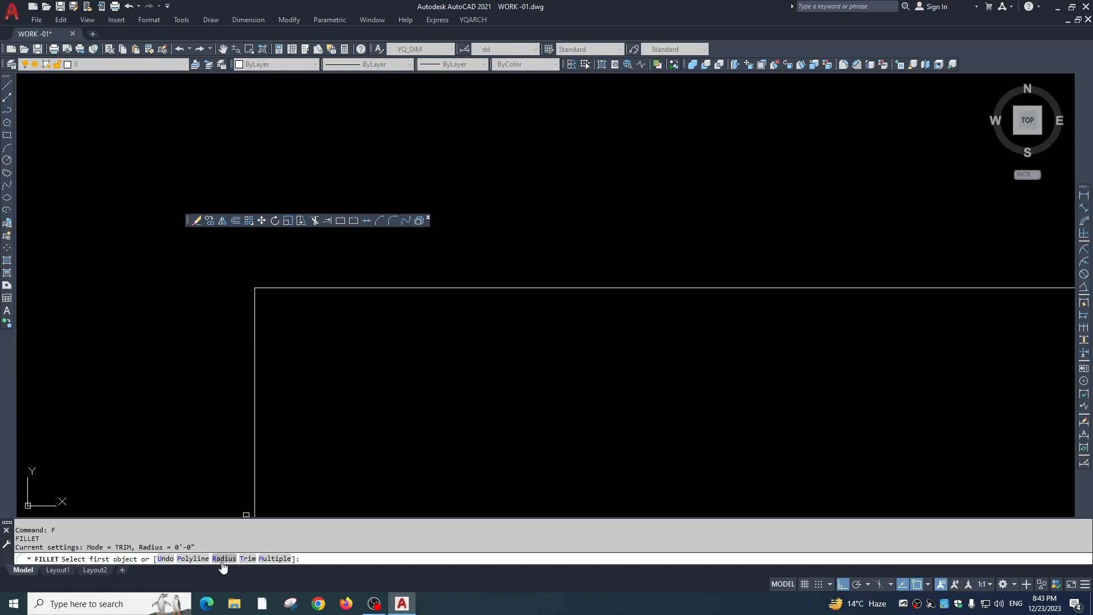
{"action": "key", "text": "Return"}
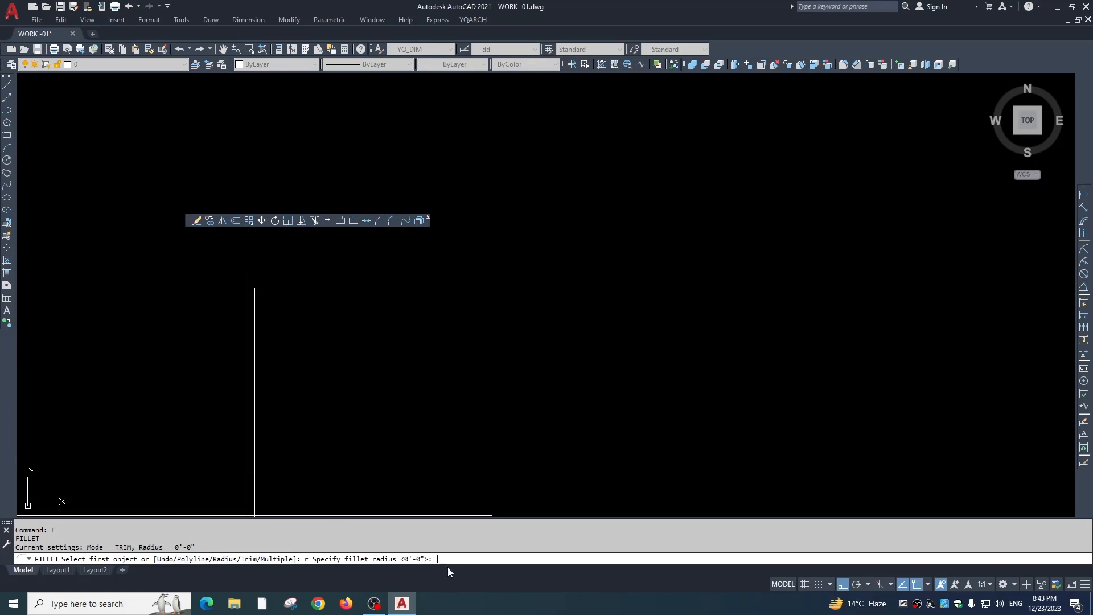
{"action": "key", "text": "Return"}
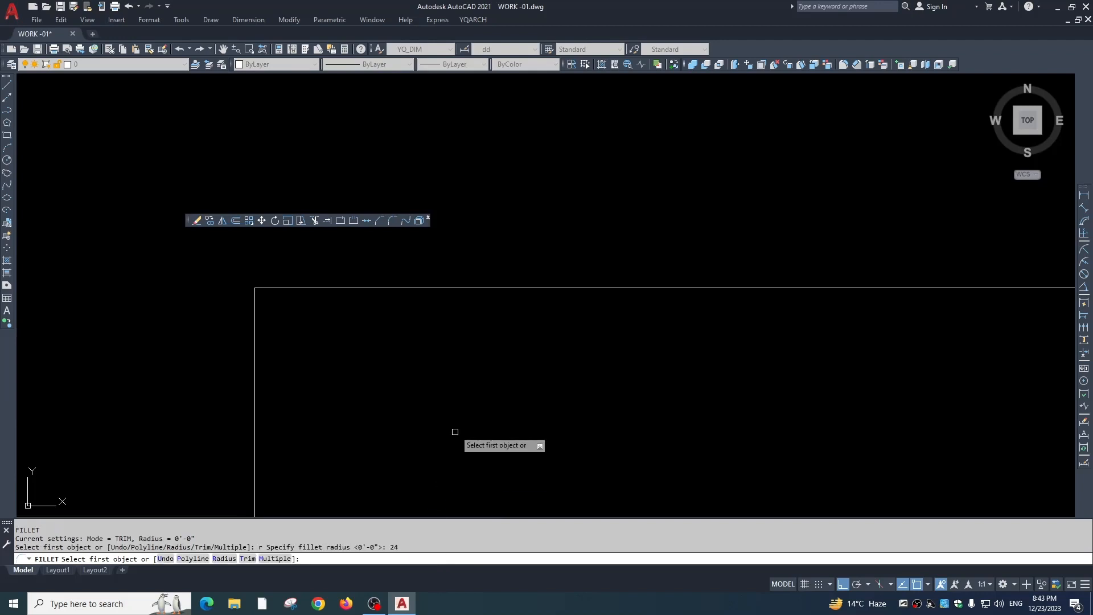
{"action": "left_click", "coordinate": [341, 288]}
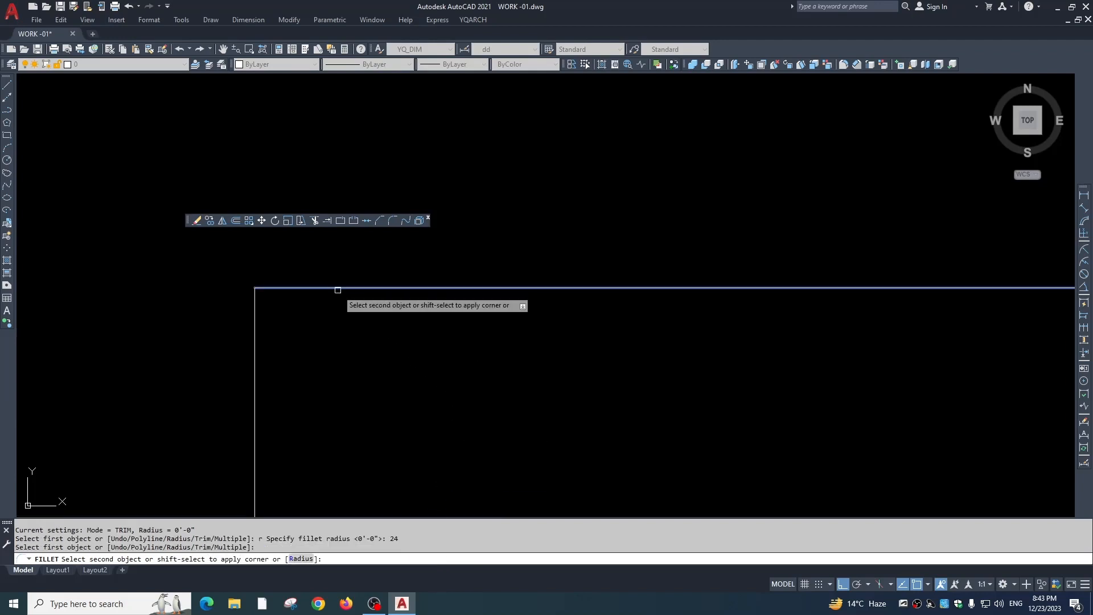
{"action": "left_click", "coordinate": [252, 439]}
{"action": "scroll", "coordinate": [407, 250], "scroll_direction": "down", "scroll_amount": 5}
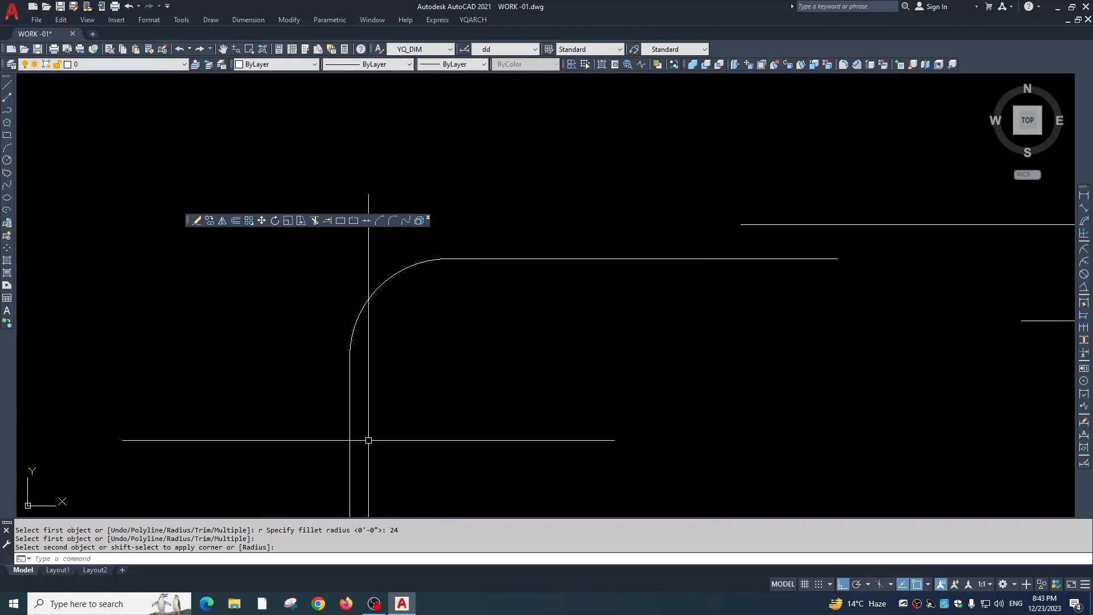
- Try Blend Curves on the rounded corner by picking the fillet arc as both the first and second object
{"action": "scroll", "coordinate": [415, 420], "scroll_direction": "down", "scroll_amount": 2}
{"action": "middle_click_drag", "start_coordinate": [506, 418], "coordinate": [228, 360]}
{"action": "scroll", "coordinate": [360, 413], "scroll_direction": "down", "scroll_amount": 2}
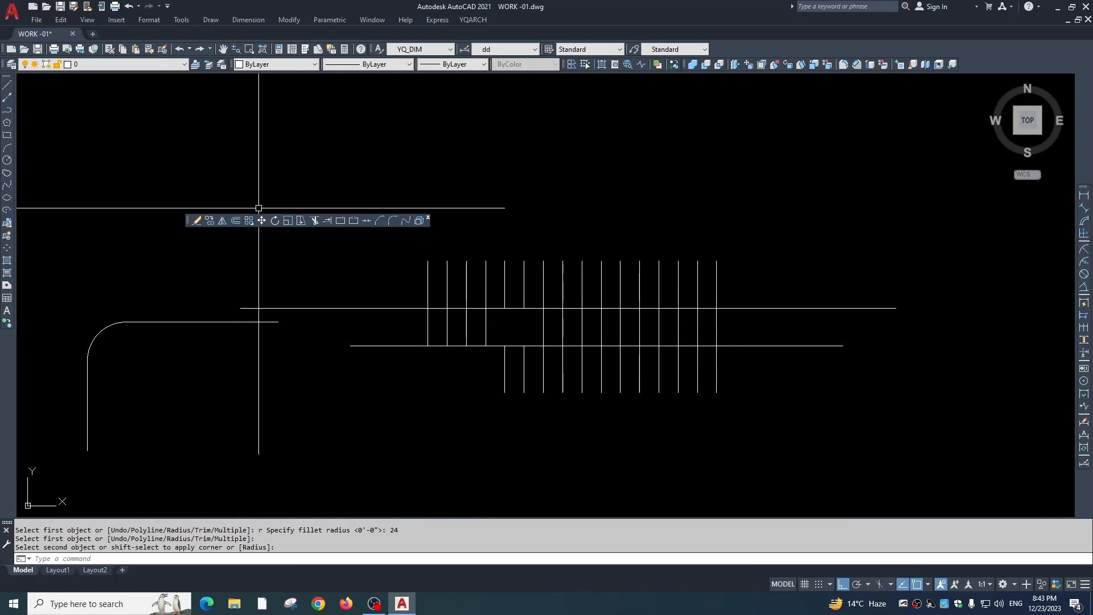
{"action": "left_click", "coordinate": [406, 221]}
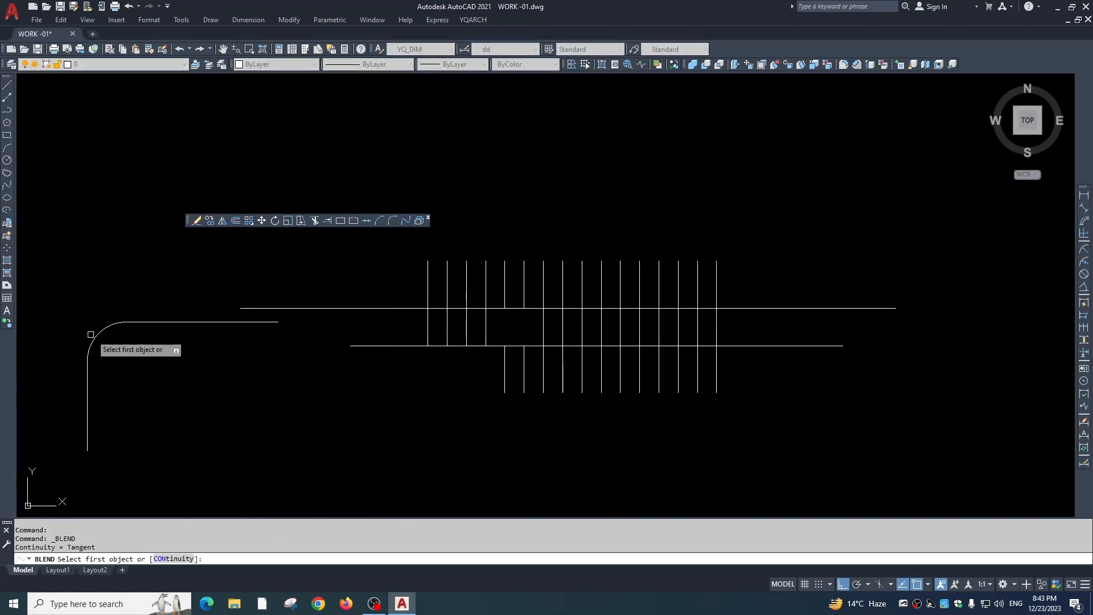
{"action": "left_click", "coordinate": [103, 332]}
{"action": "middle_click_drag", "start_coordinate": [127, 353], "coordinate": [327, 335]}
{"action": "scroll", "coordinate": [300, 315], "scroll_direction": "up", "scroll_amount": 4}
{"action": "left_click", "coordinate": [316, 324]}
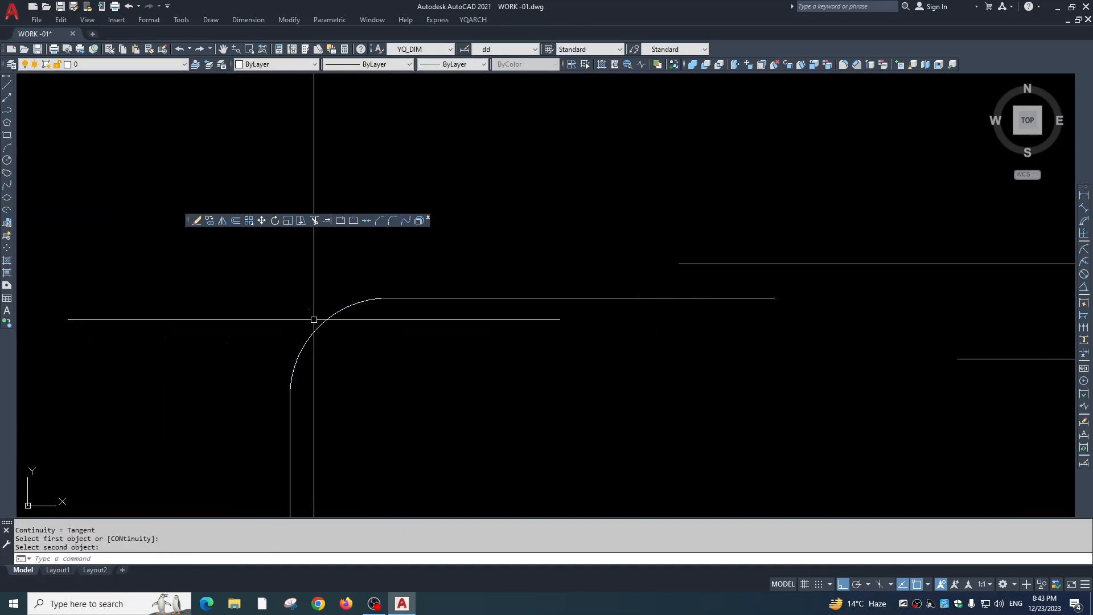
- Stretch the fillet arc's midpoint inward to flatten it, and try Blend Curves on the flattened arc
{"action": "left_click", "coordinate": [315, 325]}
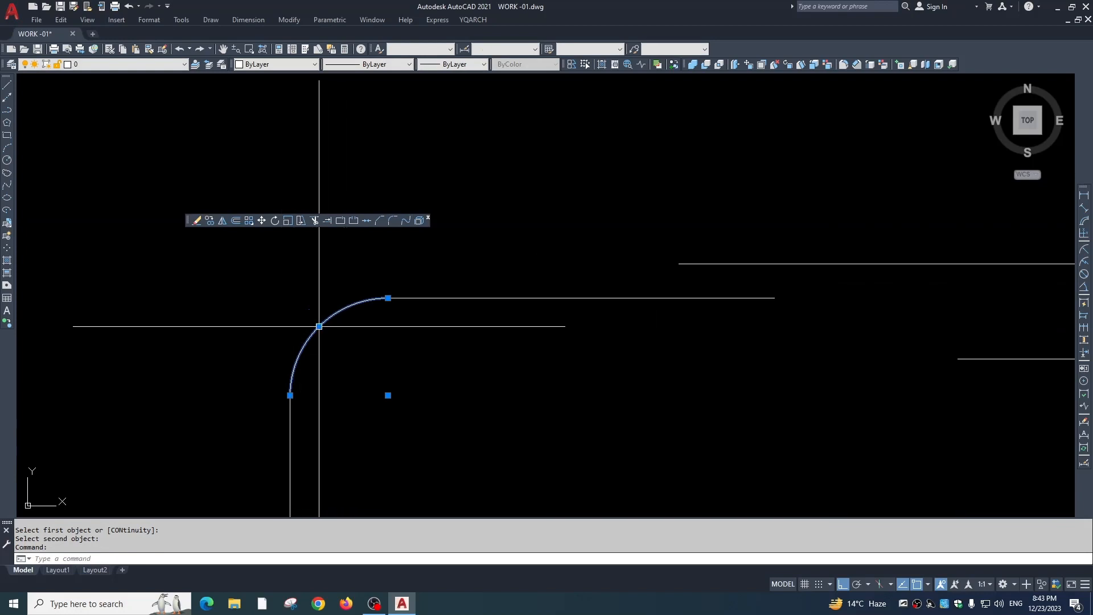
{"action": "left_click", "coordinate": [318, 325]}
{"action": "left_click", "coordinate": [339, 347]}
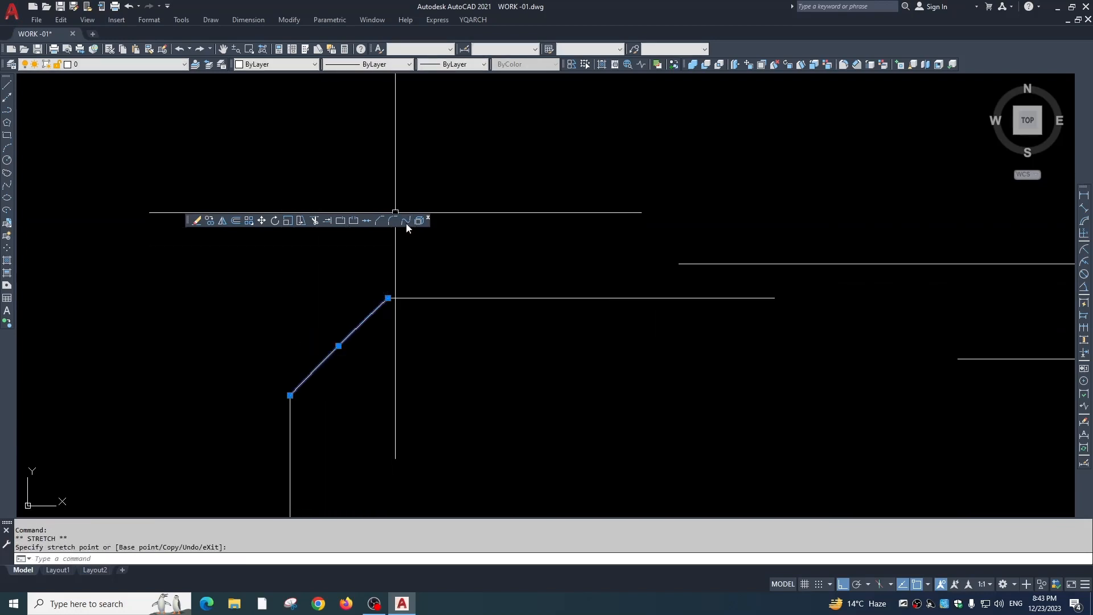
{"action": "left_click", "coordinate": [405, 221]}
{"action": "left_click", "coordinate": [345, 341]}
{"action": "key", "text": "Return"}
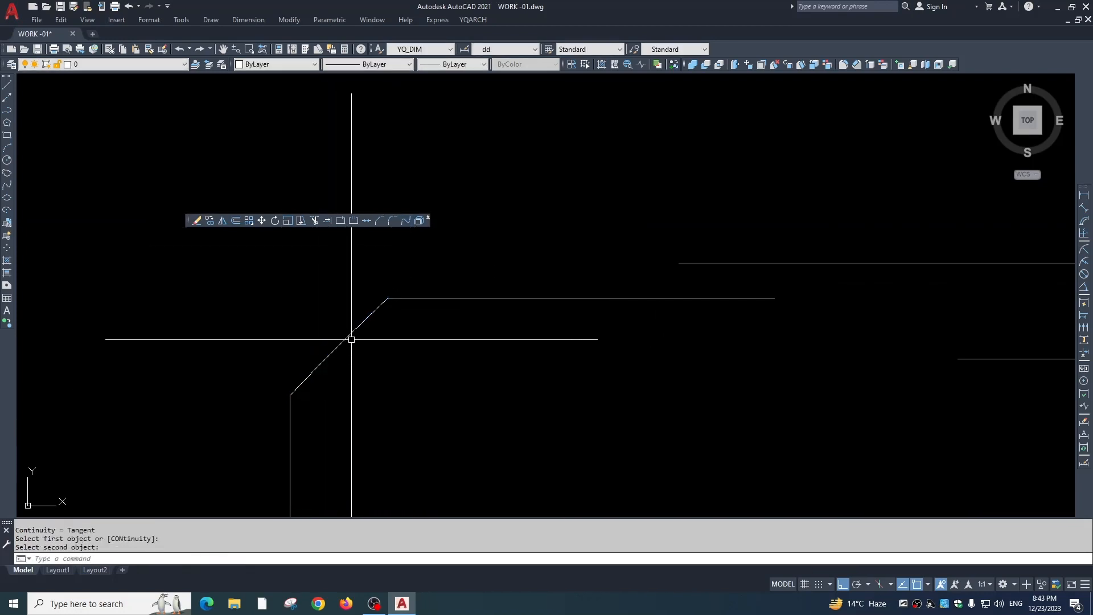
- Stretch the flattened arc's midpoint outward to form a rounded corner between the two lines again
{"action": "left_click", "coordinate": [347, 337]}
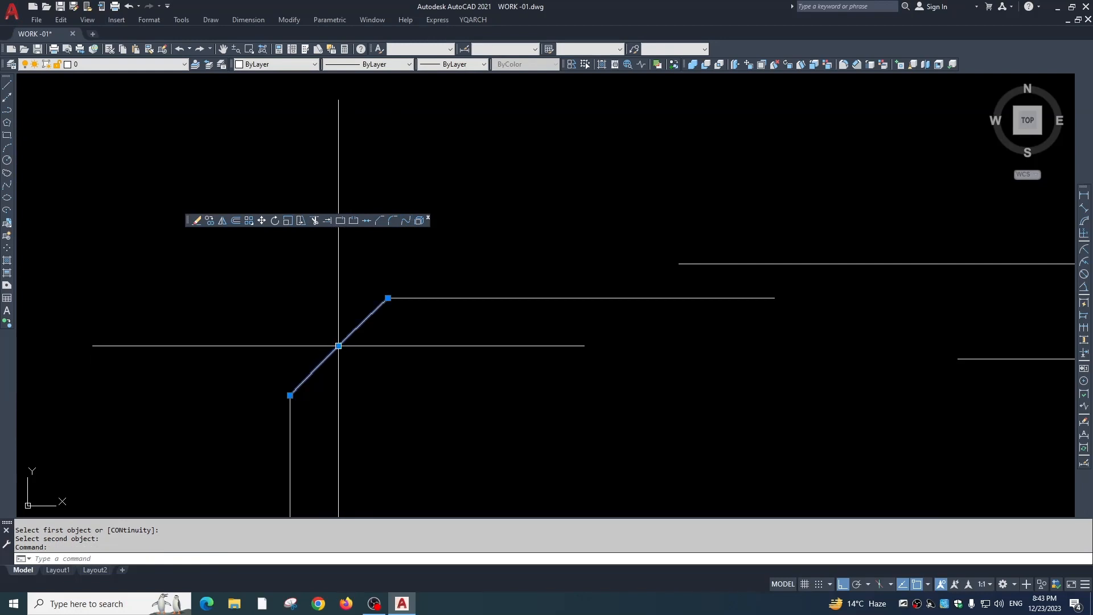
{"action": "left_click", "coordinate": [338, 345]}
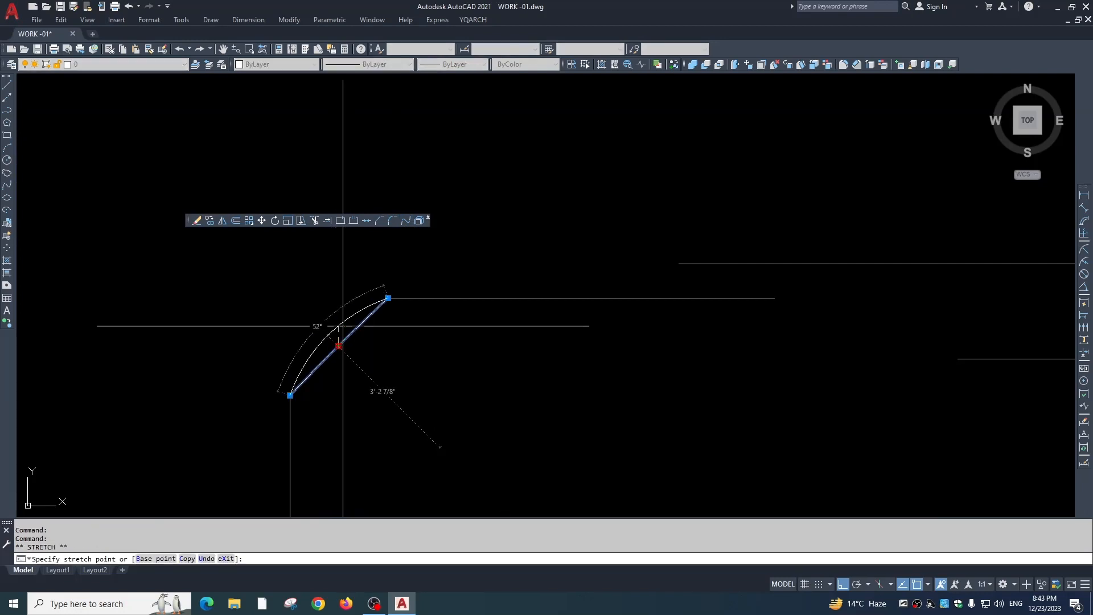
{"action": "left_click", "coordinate": [313, 314]}
{"action": "scroll", "coordinate": [342, 325], "scroll_direction": "up", "scroll_amount": 3}
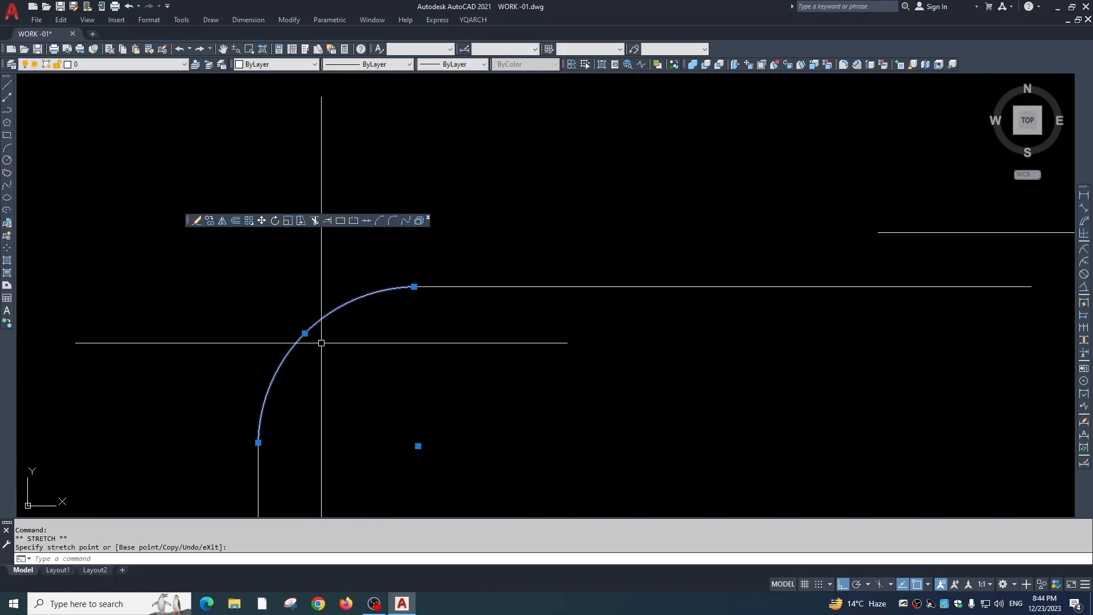
{"action": "left_click", "coordinate": [406, 221]}
{"action": "left_click", "coordinate": [320, 321]}
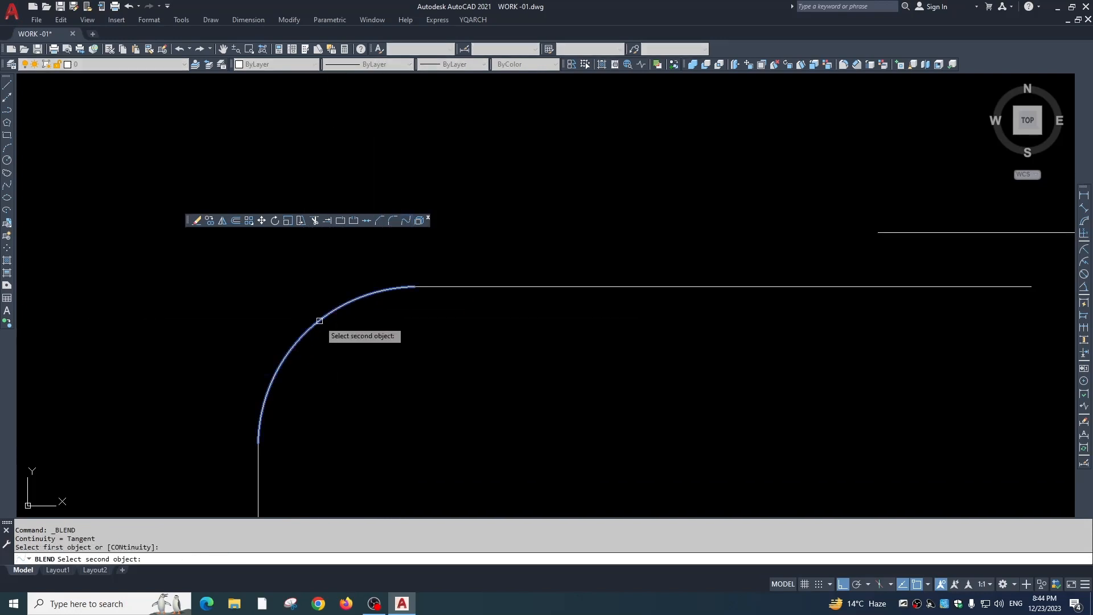
{"action": "key", "text": "Escape"}
{"action": "key", "text": "Escape"}
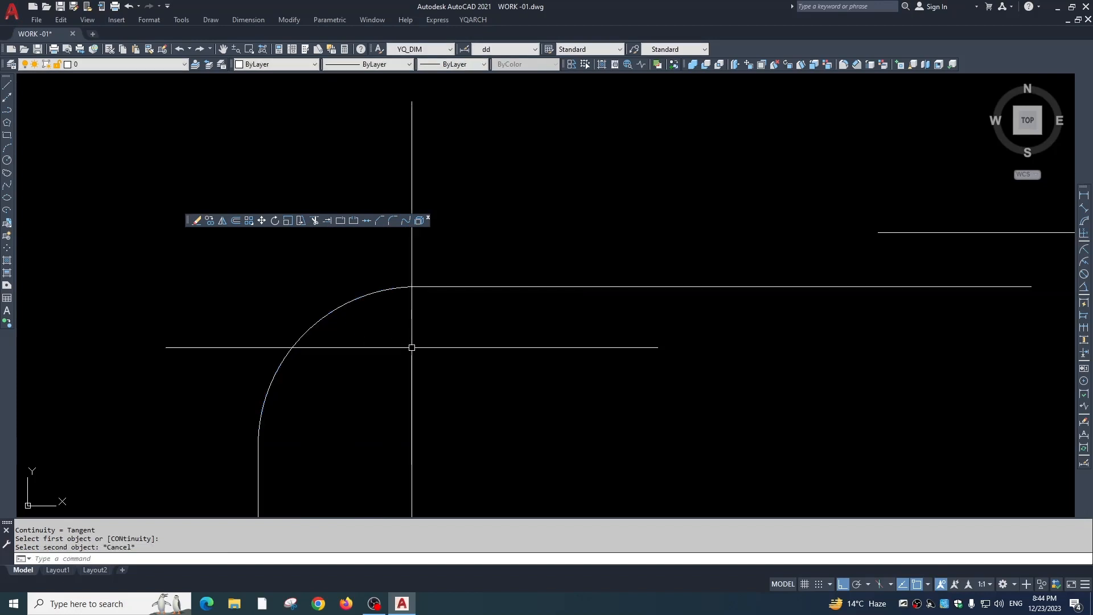
- Draw a small S-shaped spline through four points in the empty space inside the rounded corner
{"action": "scroll", "coordinate": [421, 330], "scroll_direction": "down", "scroll_amount": 3}
{"action": "type", "text": "PL"}
{"action": "key", "text": "Return"}
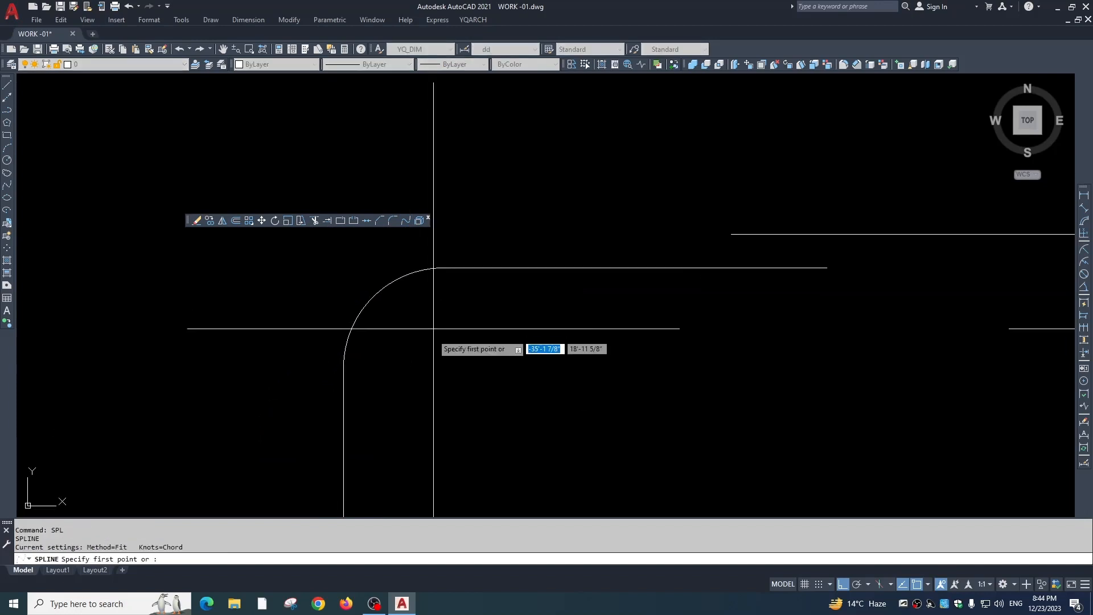
{"action": "left_click", "coordinate": [434, 417]}
{"action": "left_click", "coordinate": [487, 420]}
{"action": "left_click", "coordinate": [507, 360]}
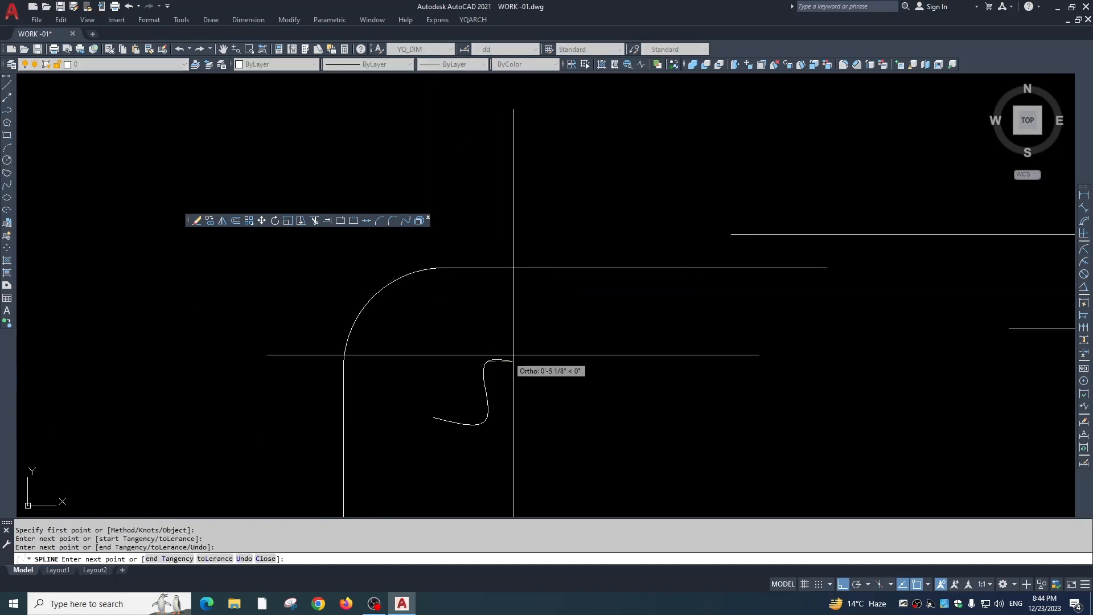
{"action": "left_click", "coordinate": [555, 360]}
{"action": "key", "text": "Return"}
{"action": "key", "text": "Return"}
{"action": "key", "text": "Escape"}
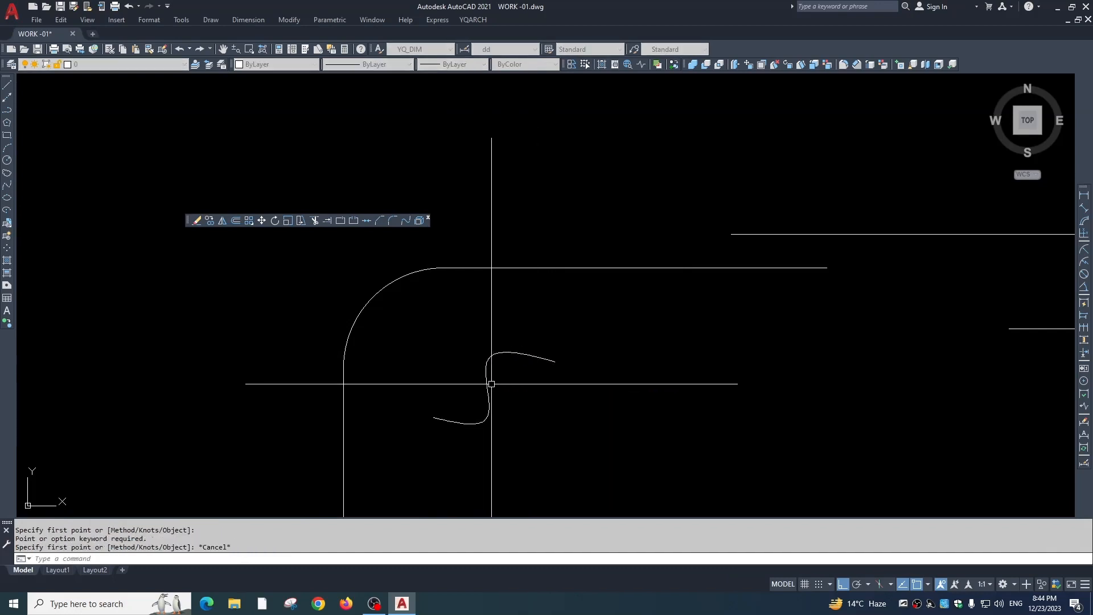
- Try Blend Curves on the S-shaped spline by picking its middle part as the object to blend
{"action": "left_click", "coordinate": [488, 379]}
{"action": "left_click", "coordinate": [406, 221]}
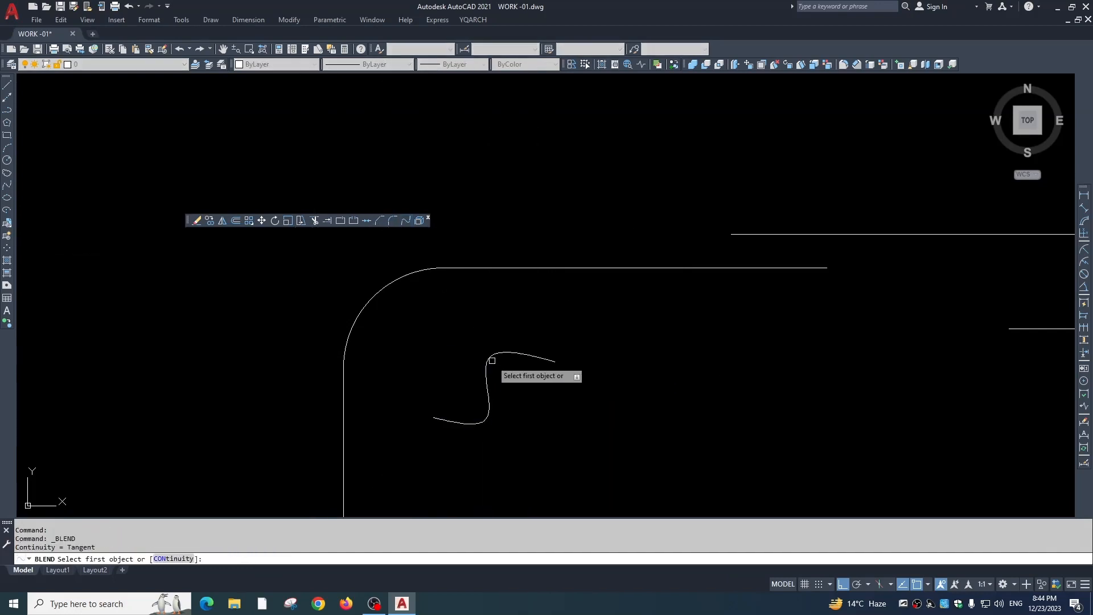
{"action": "left_click", "coordinate": [489, 383]}
{"action": "scroll", "coordinate": [493, 393], "scroll_direction": "up", "scroll_amount": 2}
{"action": "left_click", "coordinate": [483, 374]}
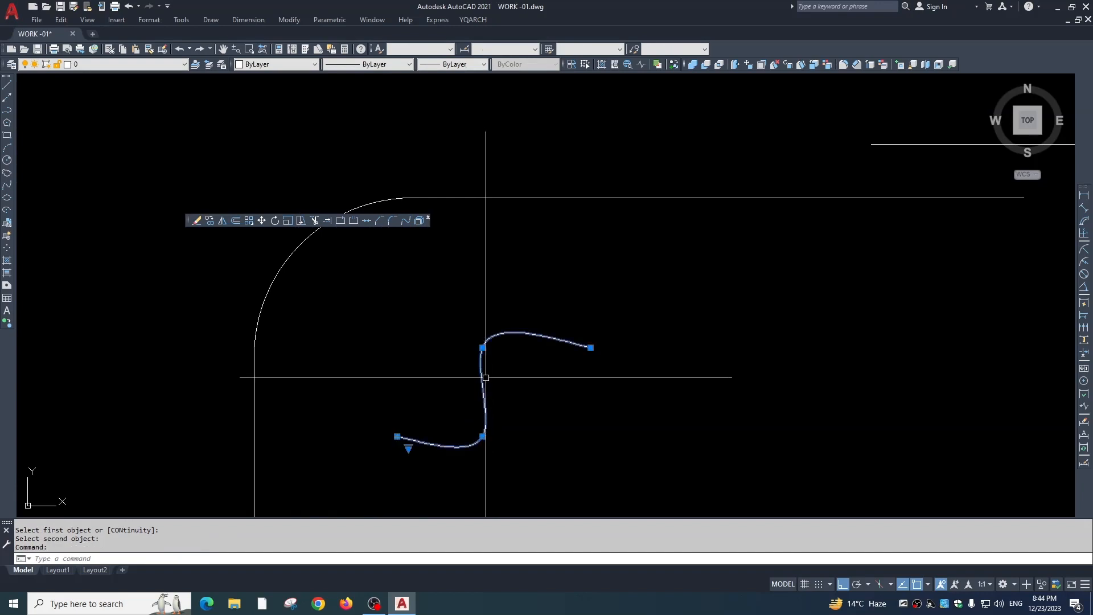
- Stretch the S-shaped spline's lower inner fit point about 3" leftward and its upper inner fit point about 3 1/2" rightward
{"action": "left_click", "coordinate": [482, 436]}
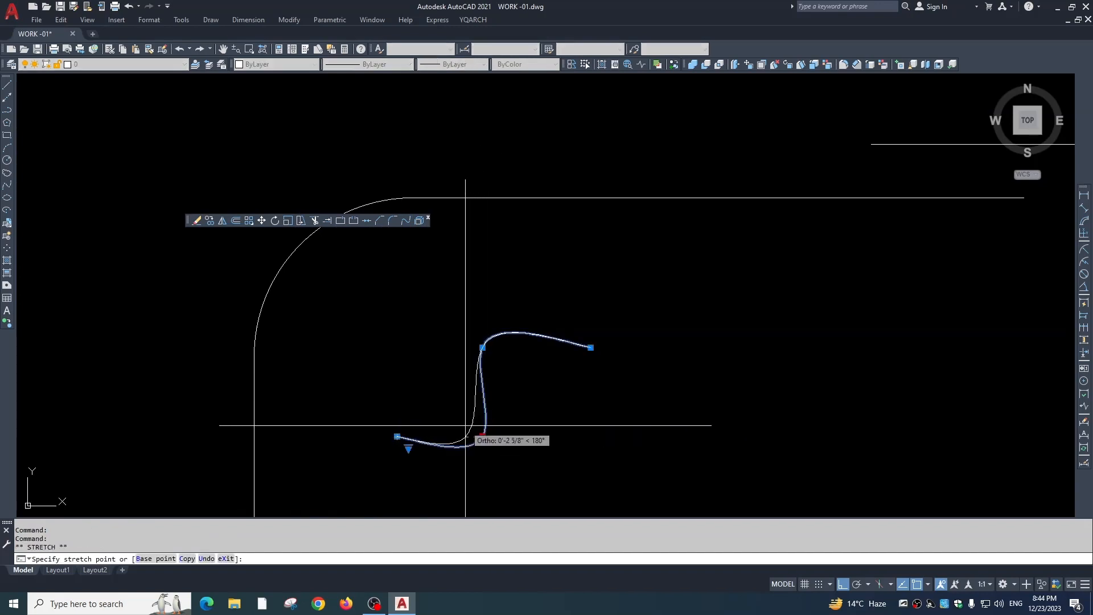
{"action": "left_click", "coordinate": [462, 436]}
{"action": "left_click", "coordinate": [482, 346]}
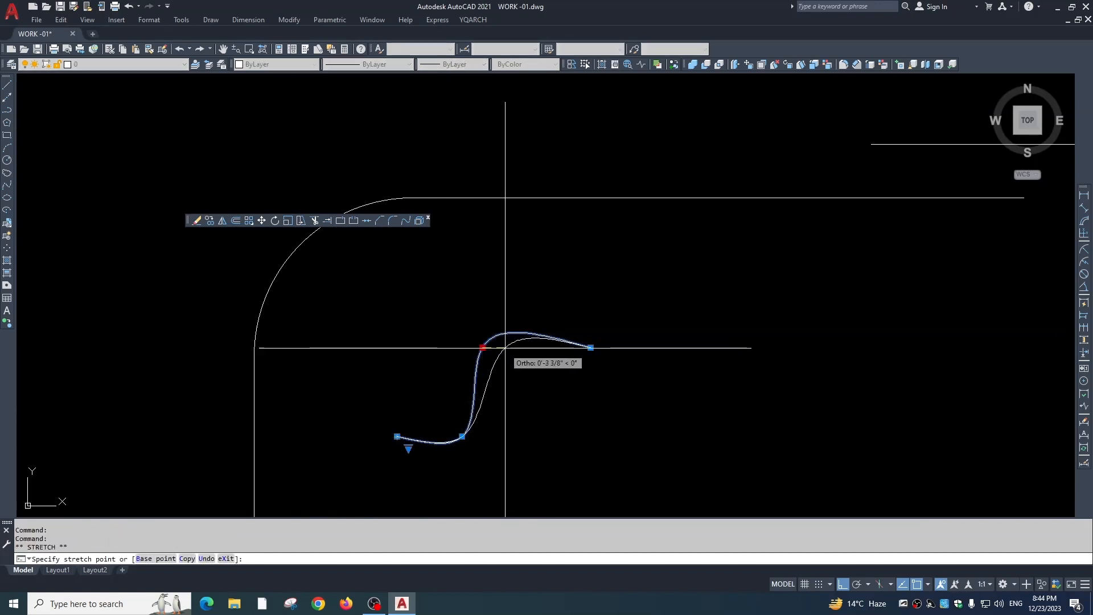
{"action": "left_click", "coordinate": [507, 347]}
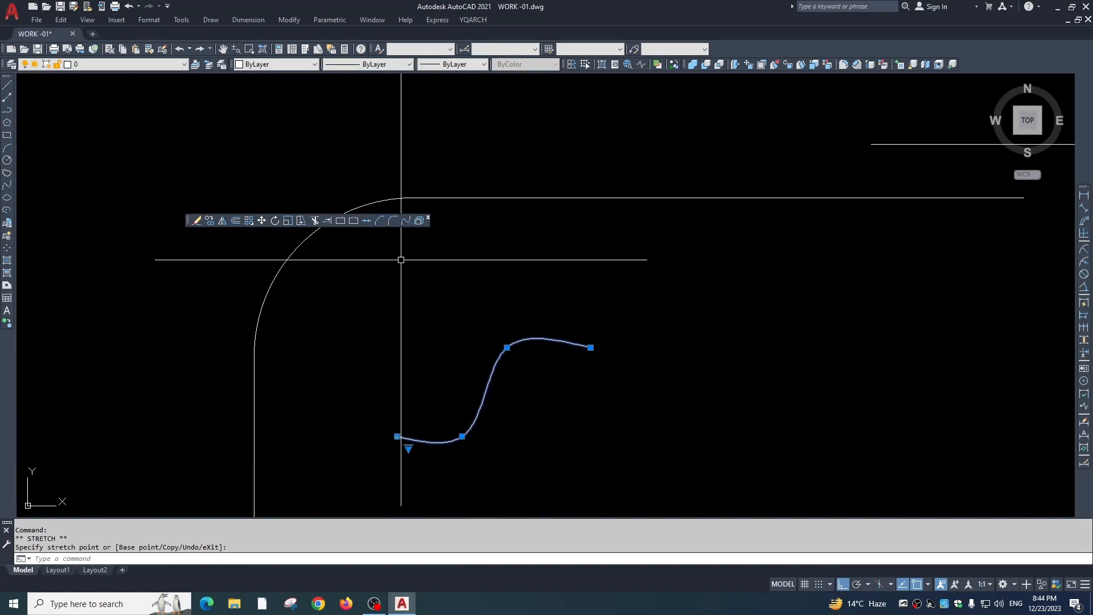
{"action": "mouse_move", "coordinate": [408, 447]}
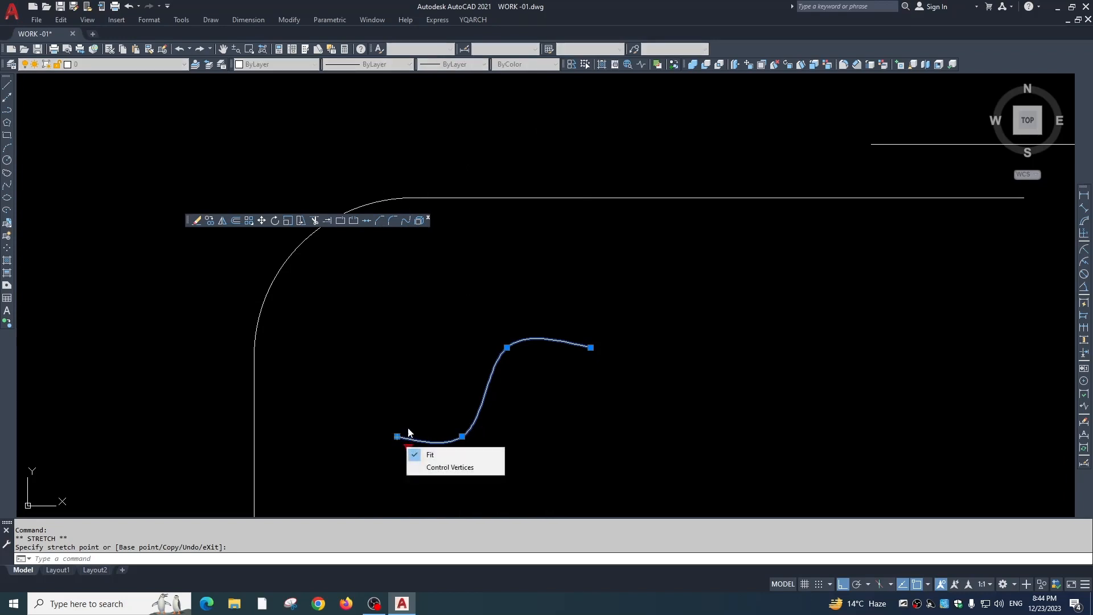
{"action": "key", "text": "Escape"}
{"action": "key", "text": "Escape"}
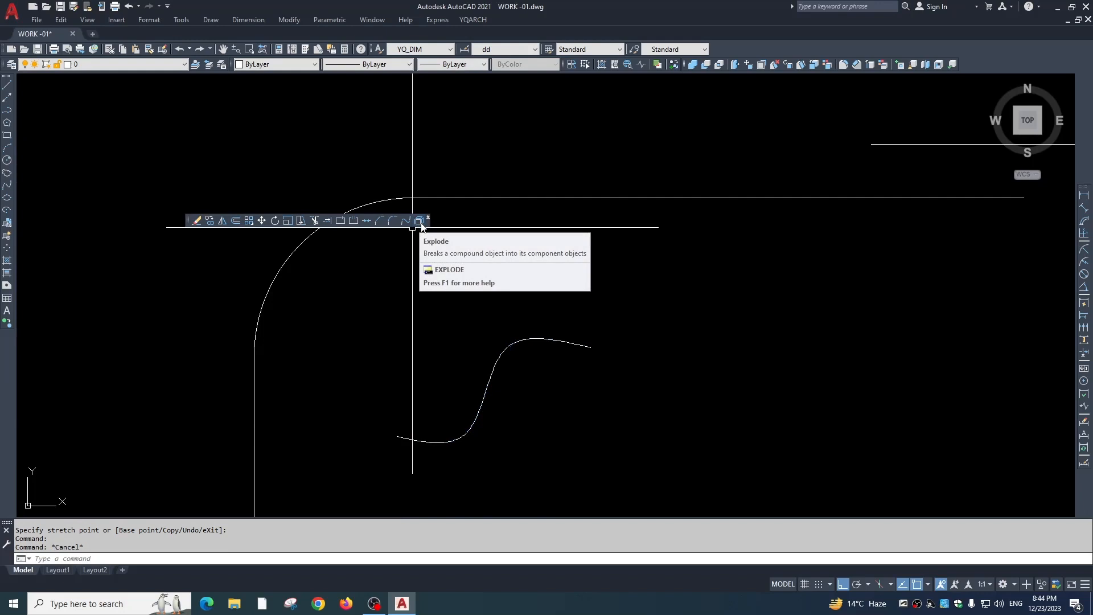
- Explode both the circular array of circles and the array of small circles around the rectangle into separate objects
{"action": "scroll", "coordinate": [440, 284], "scroll_direction": "down", "scroll_amount": 6}
{"action": "middle_click_drag", "start_coordinate": [362, 410], "coordinate": [334, 280]}
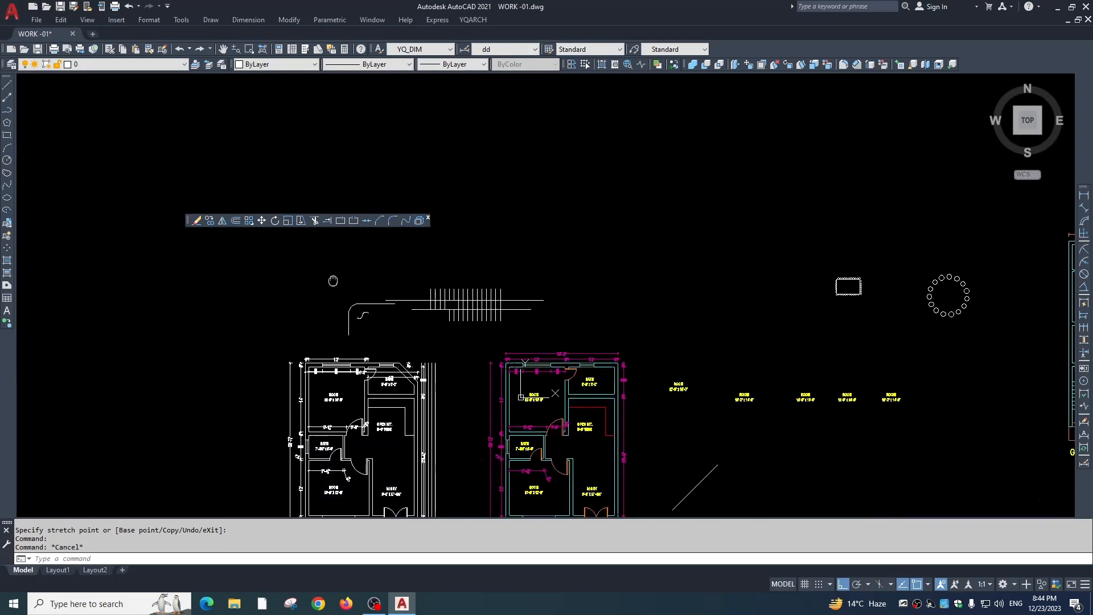
{"action": "middle_click_drag", "start_coordinate": [395, 395], "coordinate": [444, 345]}
{"action": "key", "text": "Escape"}
{"action": "key", "text": "Escape"}
{"action": "middle_click_drag", "start_coordinate": [631, 343], "coordinate": [501, 425]}
{"action": "scroll", "coordinate": [918, 304], "scroll_direction": "up", "scroll_amount": 4}
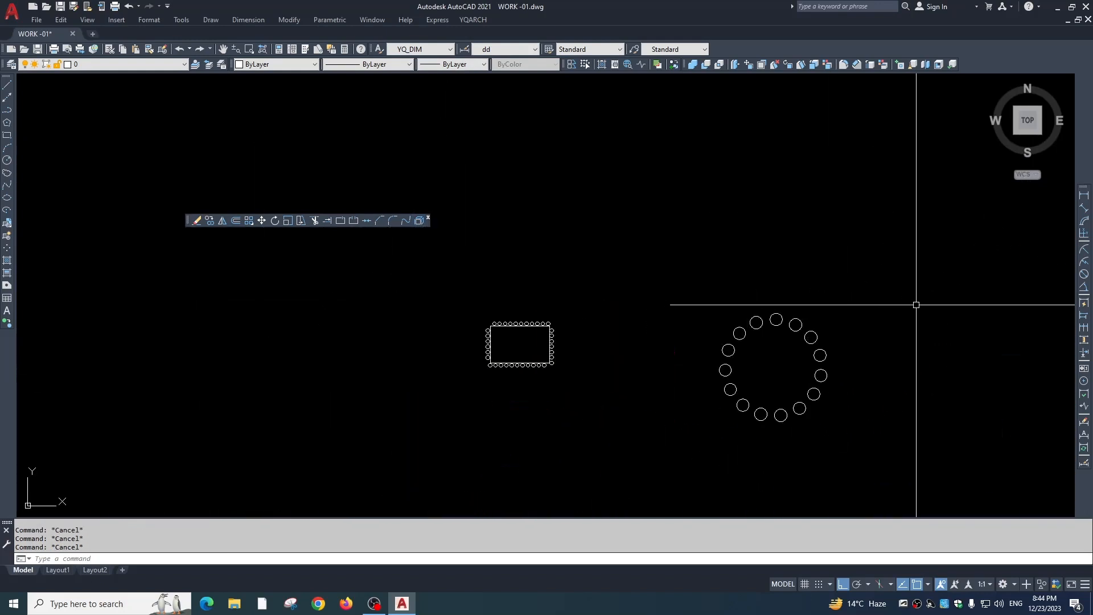
{"action": "scroll", "coordinate": [783, 357], "scroll_direction": "up", "scroll_amount": 4}
{"action": "middle_click_drag", "start_coordinate": [703, 359], "coordinate": [617, 296]}
{"action": "scroll", "coordinate": [618, 295], "scroll_direction": "down", "scroll_amount": 2}
{"action": "left_click", "coordinate": [621, 286]}
{"action": "left_click", "coordinate": [371, 460]}
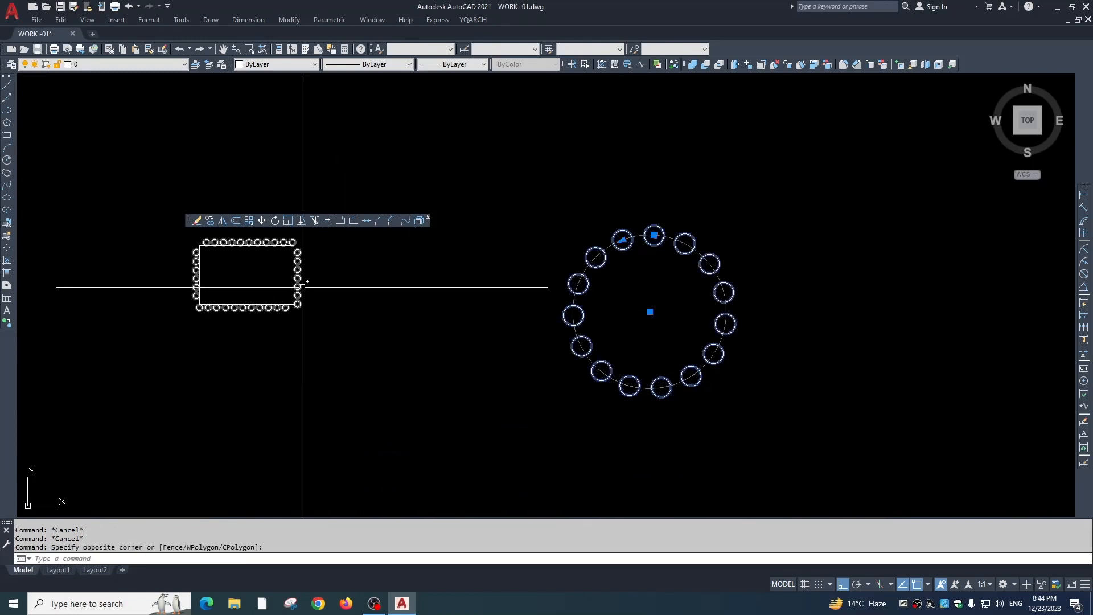
{"action": "left_click", "coordinate": [301, 281]}
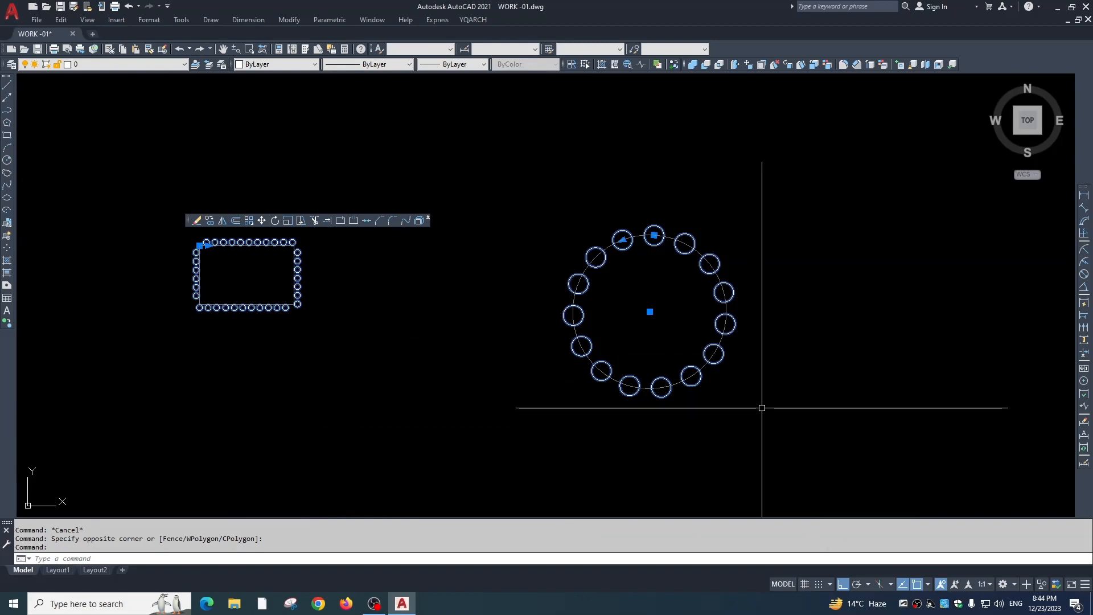
{"action": "left_click", "coordinate": [420, 221]}
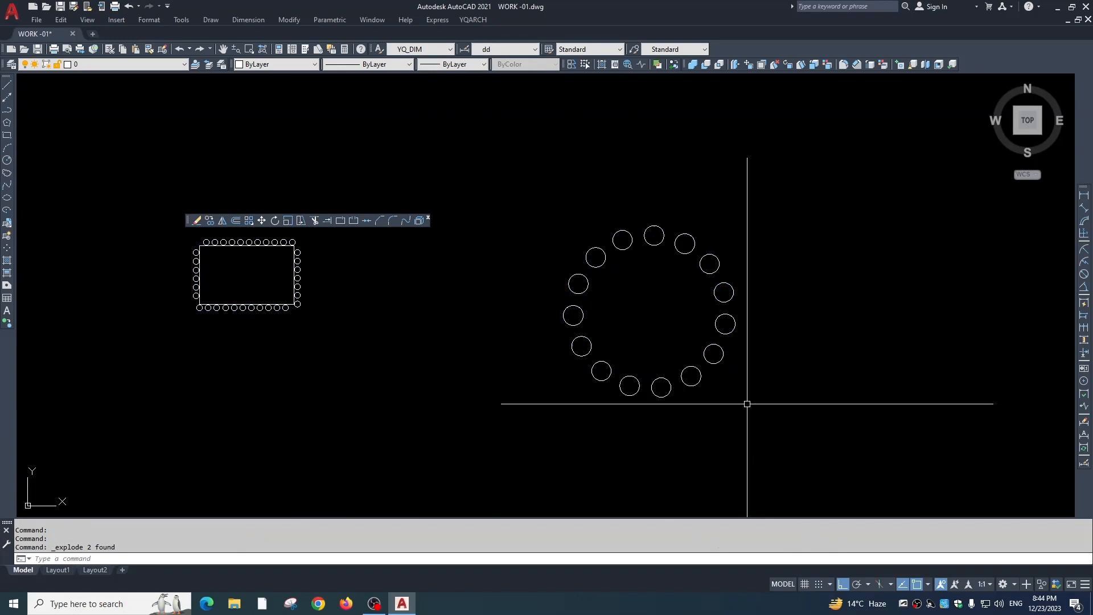
- Check that the exploded ring is made of separate circles by selecting them individually around the ring, and clear the selection
{"action": "left_click", "coordinate": [627, 375]}
{"action": "left_click", "coordinate": [603, 370]}
{"action": "left_click", "coordinate": [595, 353]}
{"action": "left_click", "coordinate": [583, 346]}
{"action": "left_click", "coordinate": [570, 309]}
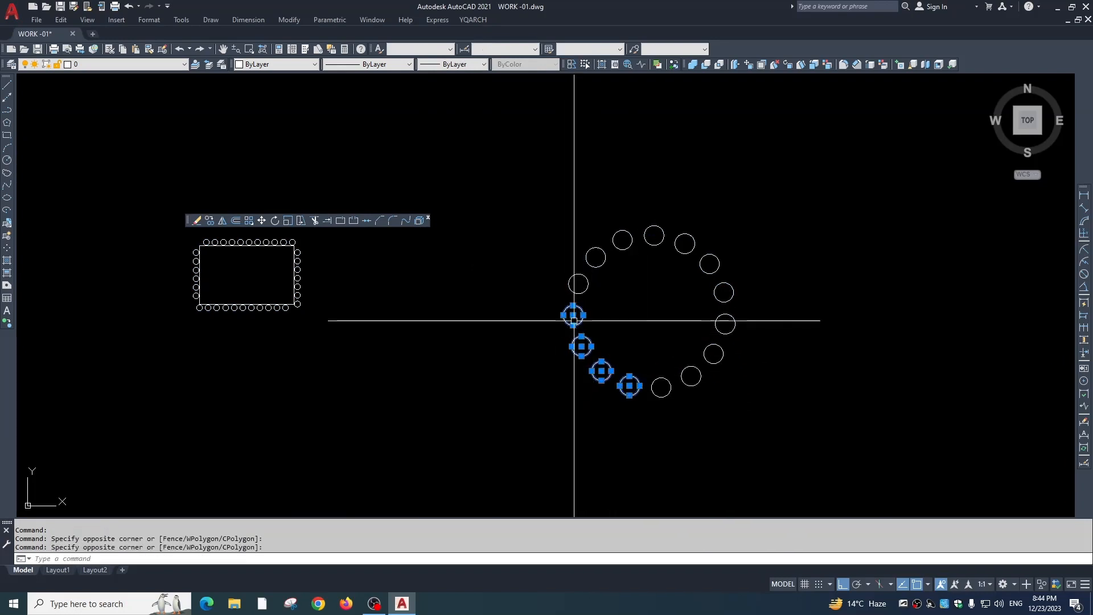
{"action": "left_click", "coordinate": [584, 277]}
{"action": "left_click", "coordinate": [608, 249]}
{"action": "left_click", "coordinate": [583, 255]}
{"action": "left_click", "coordinate": [625, 243]}
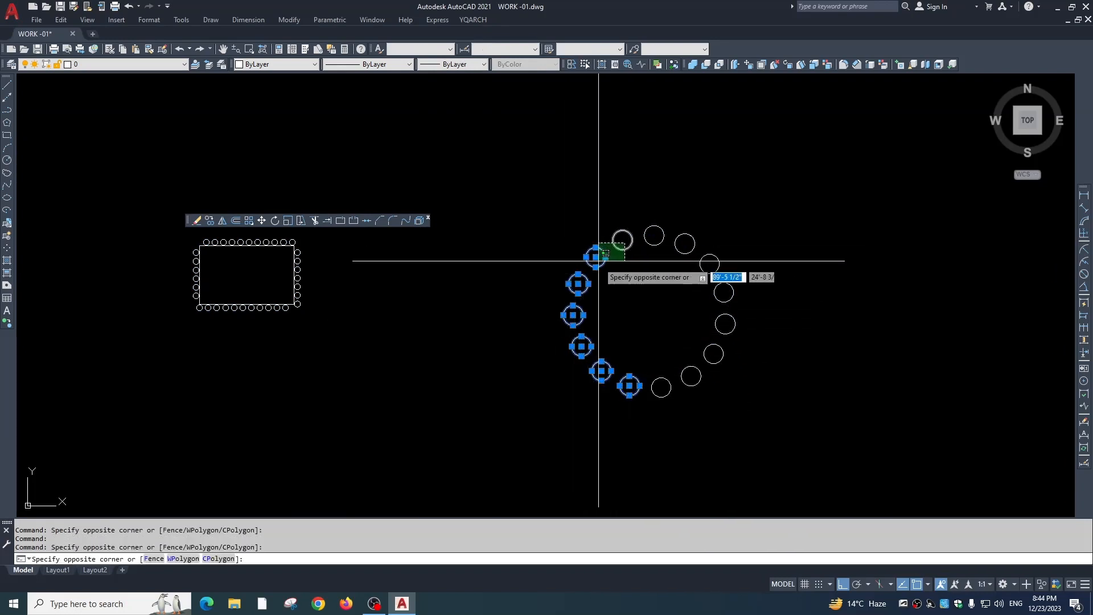
{"action": "left_click", "coordinate": [598, 261]}
{"action": "left_click", "coordinate": [653, 249]}
{"action": "left_click", "coordinate": [689, 253]}
{"action": "left_click", "coordinate": [707, 273]}
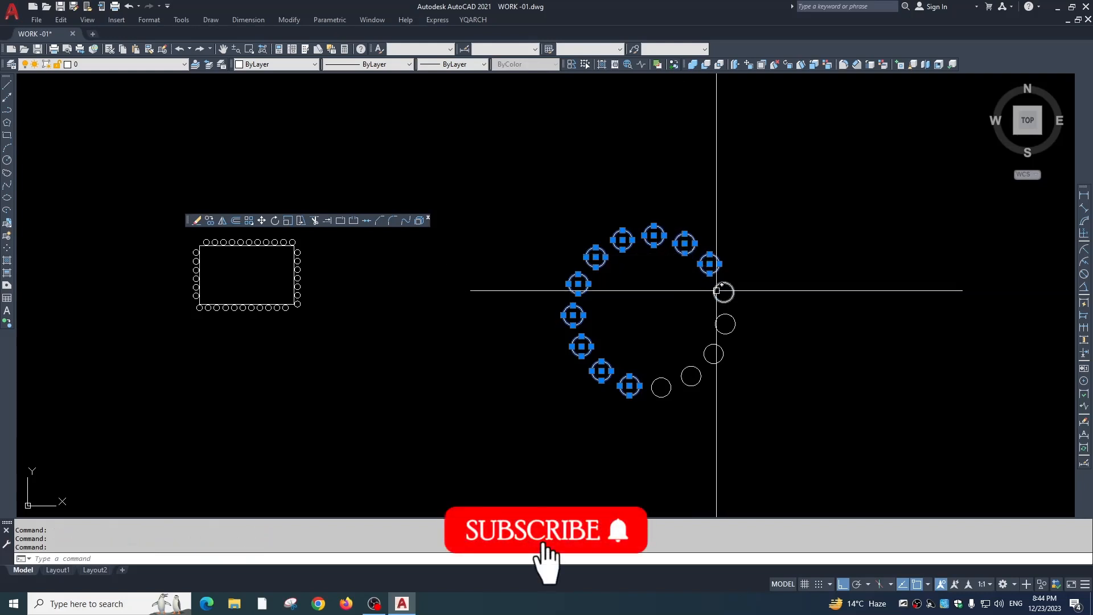
{"action": "left_click", "coordinate": [719, 292]}
{"action": "left_click", "coordinate": [722, 317]}
{"action": "left_click", "coordinate": [711, 348]}
{"action": "left_click", "coordinate": [689, 372]}
{"action": "left_click", "coordinate": [667, 379]}
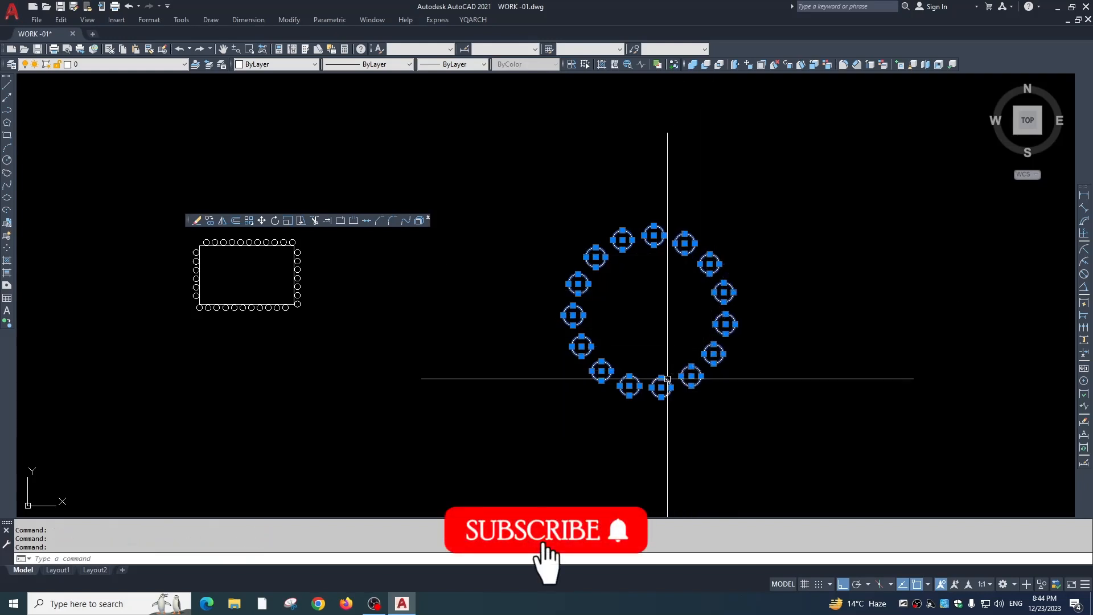
{"action": "key", "text": "Escape"}
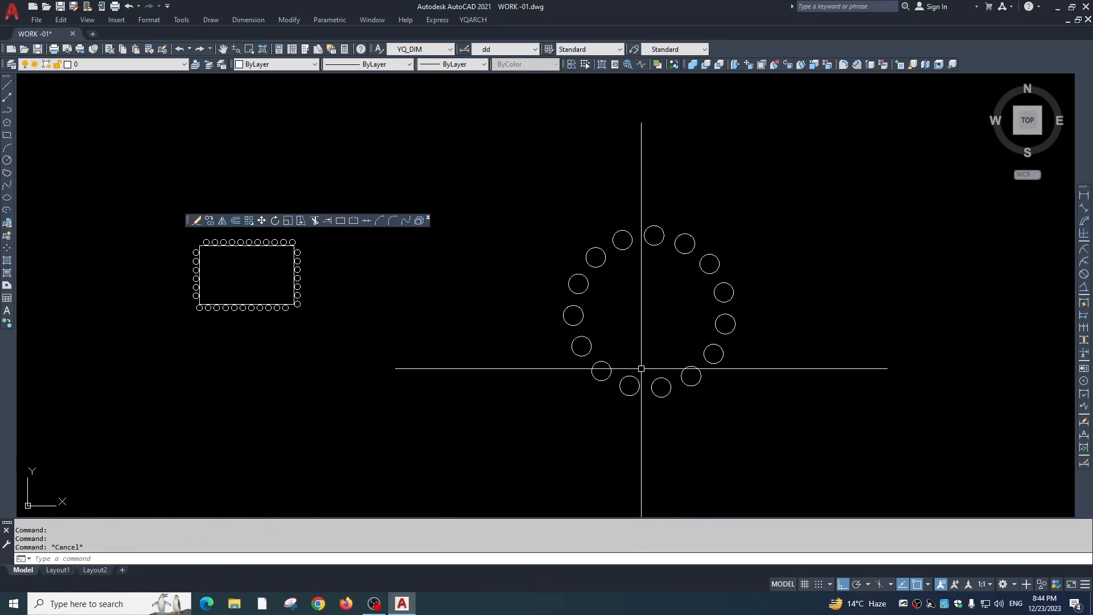